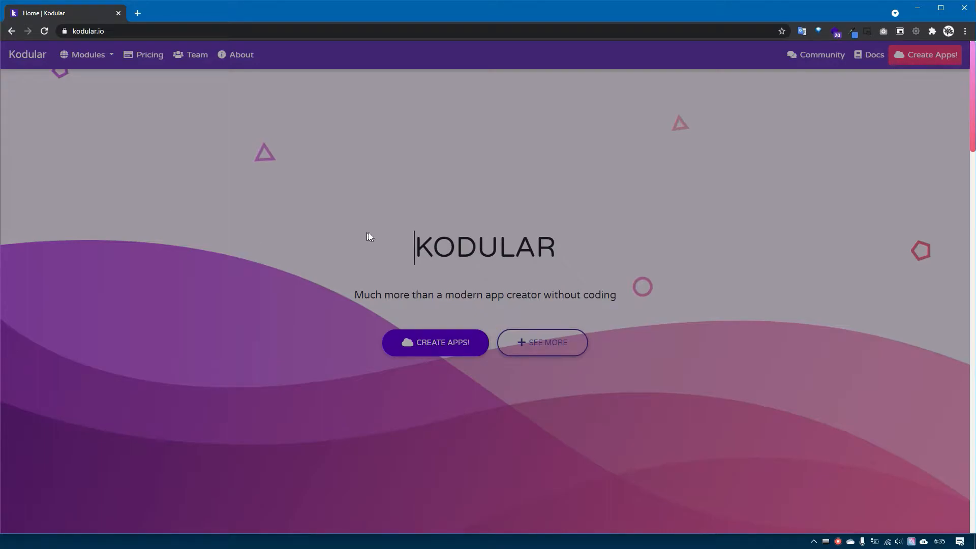
Look over the Kodular home page, from the title banner down to the modules and the server status notice
scroll(509, 254, down, 15)
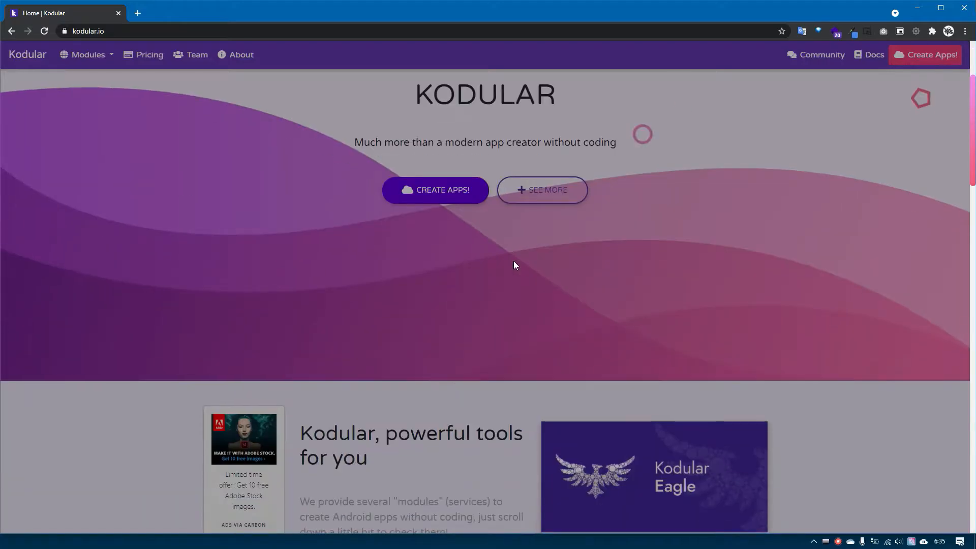
scroll(533, 320, up, 15)
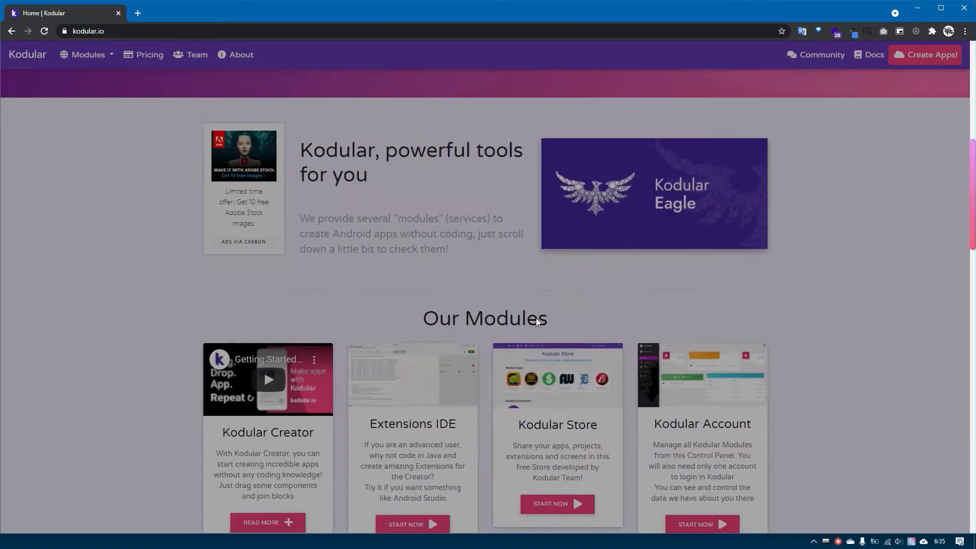
drag(540, 251, 504, 246)
double_click(498, 239)
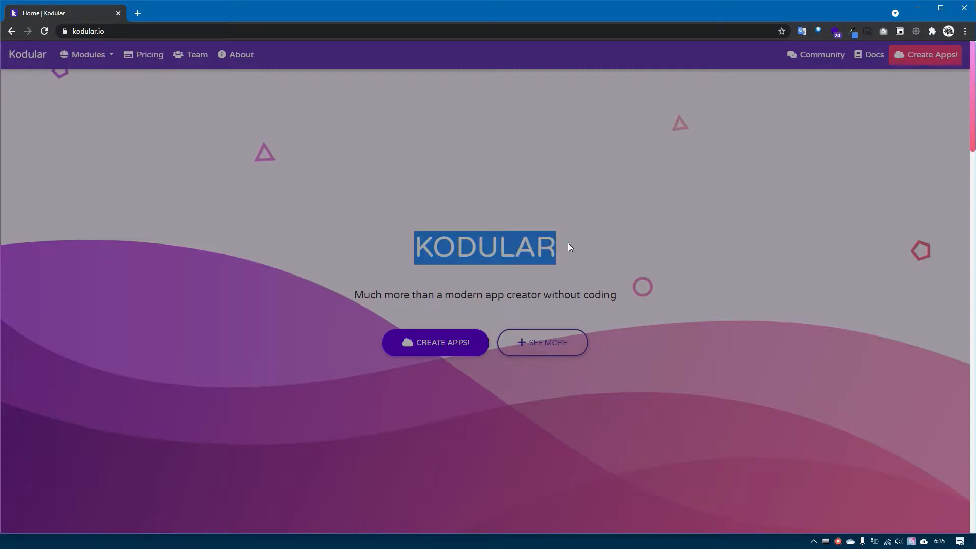
click(481, 248)
scroll(647, 293, down, 10)
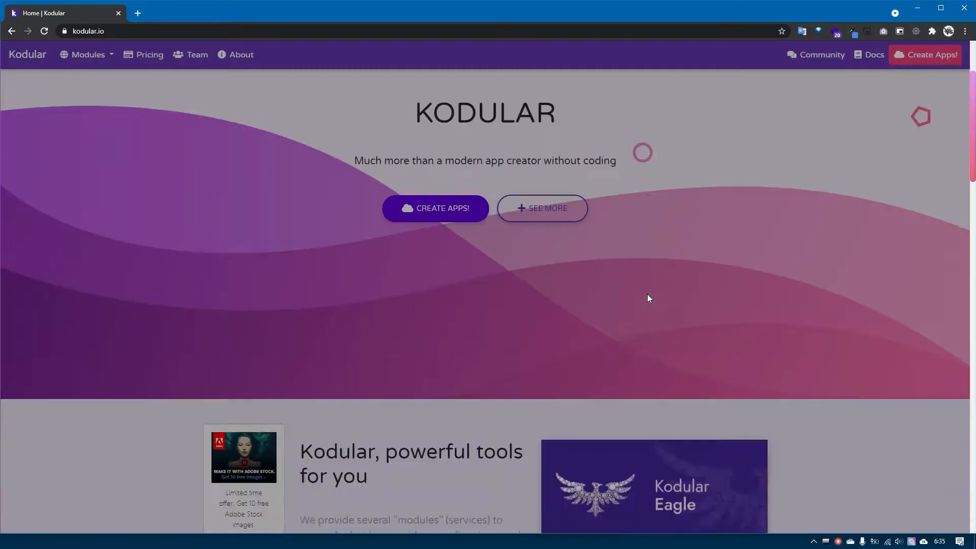
scroll(673, 325, up, 9)
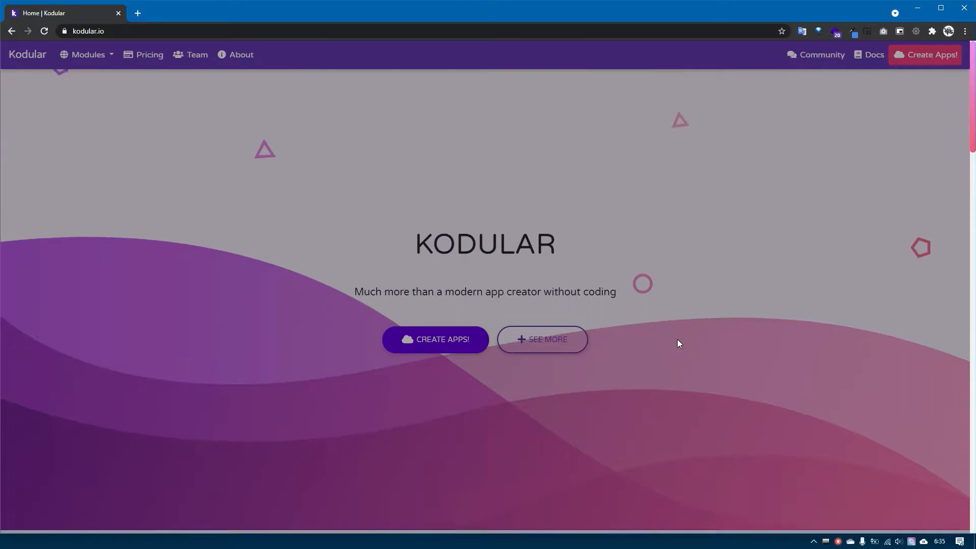
scroll(677, 340, down, 9)
scroll(678, 341, up, 6)
scroll(677, 342, up, 4)
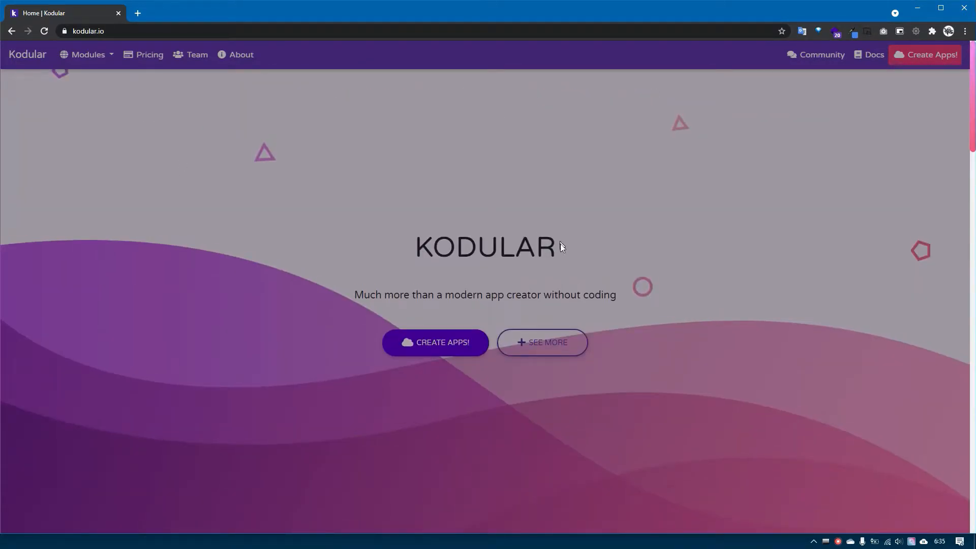
scroll(555, 277, down, 10)
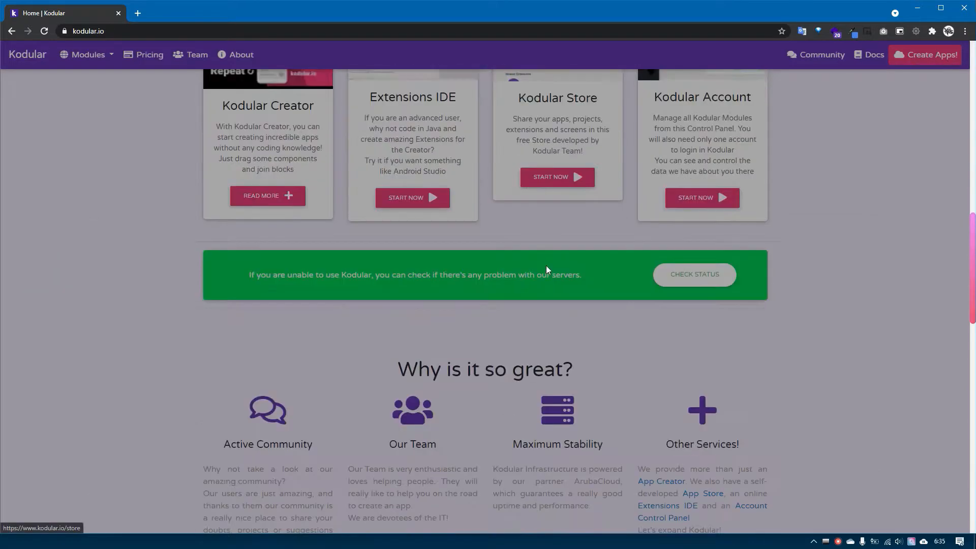
scroll(554, 263, down, 2)
scroll(593, 325, up, 2)
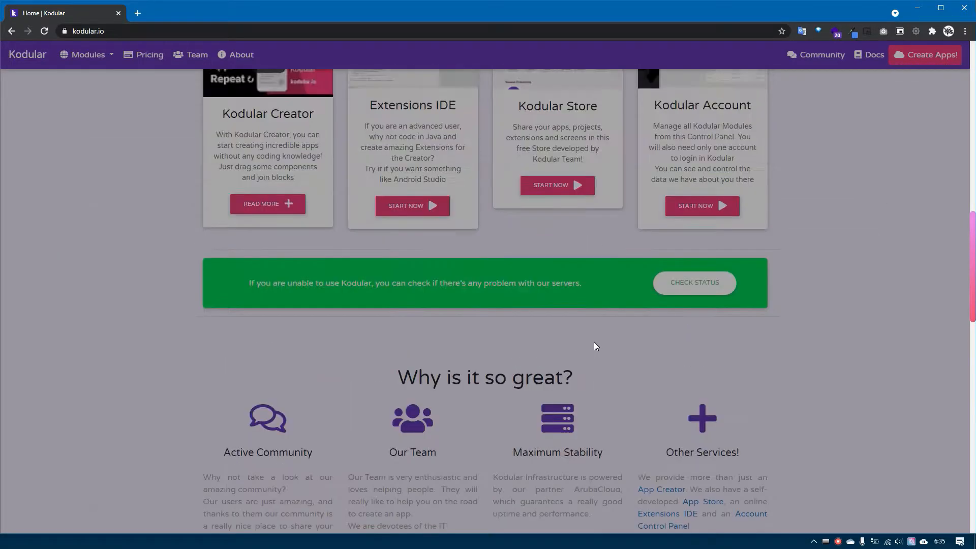
scroll(595, 346, up, 10)
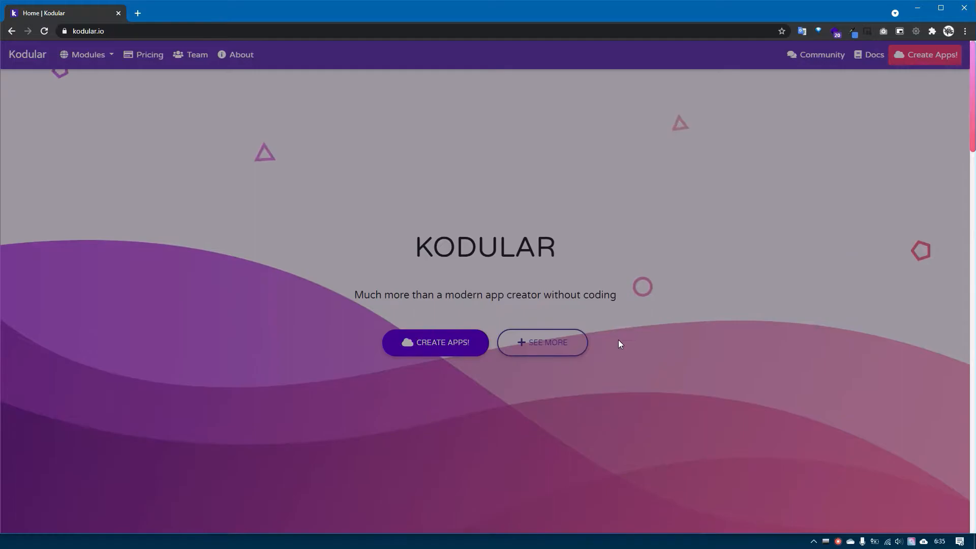
scroll(620, 343, down, 15)
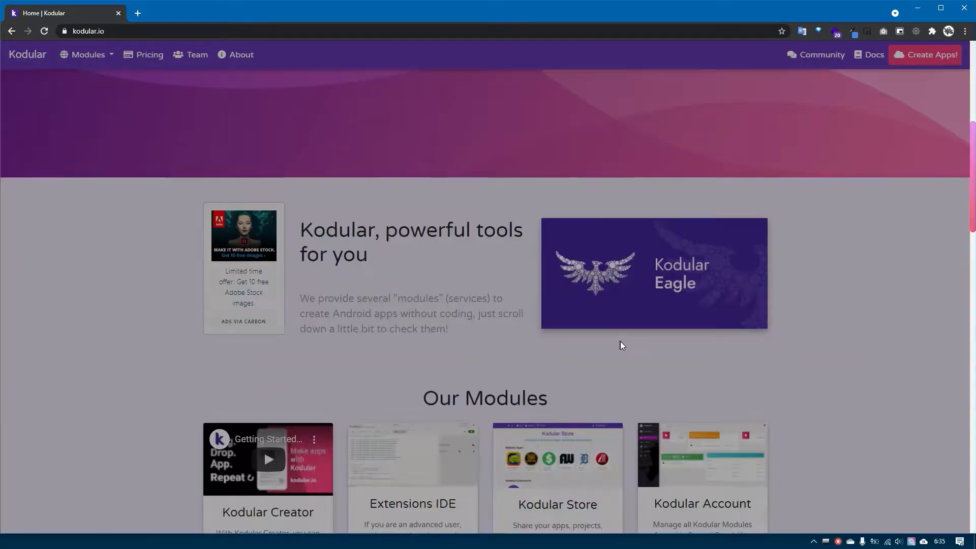
scroll(627, 343, up, 15)
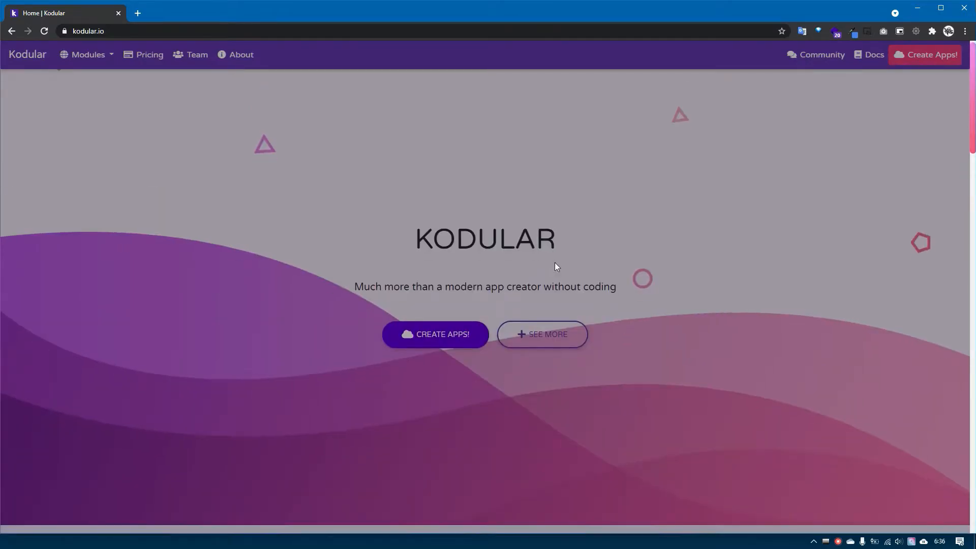
scroll(555, 264, down, 10)
scroll(559, 266, up, 10)
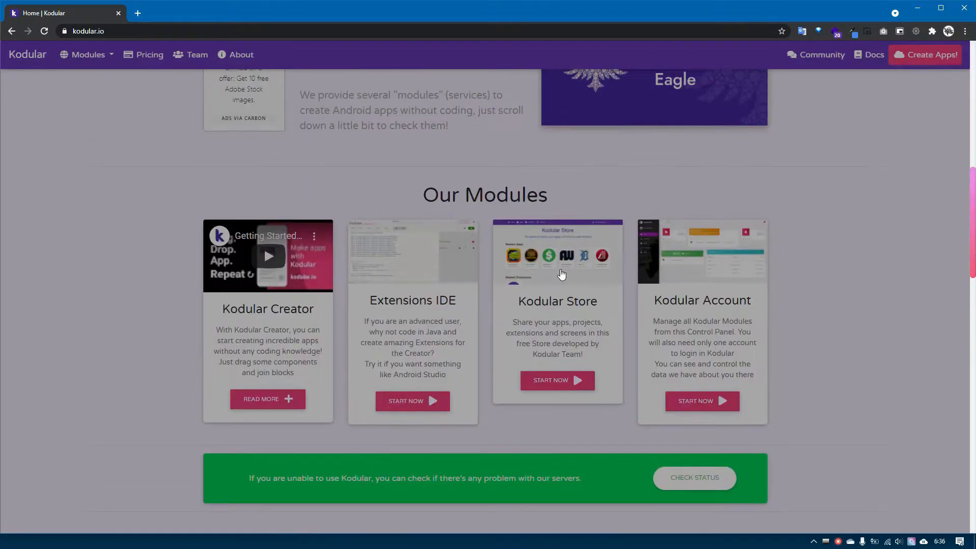
Read the module descriptions and the "Why is it so great?" section on the Kodular home page
scroll(565, 281, down, 5)
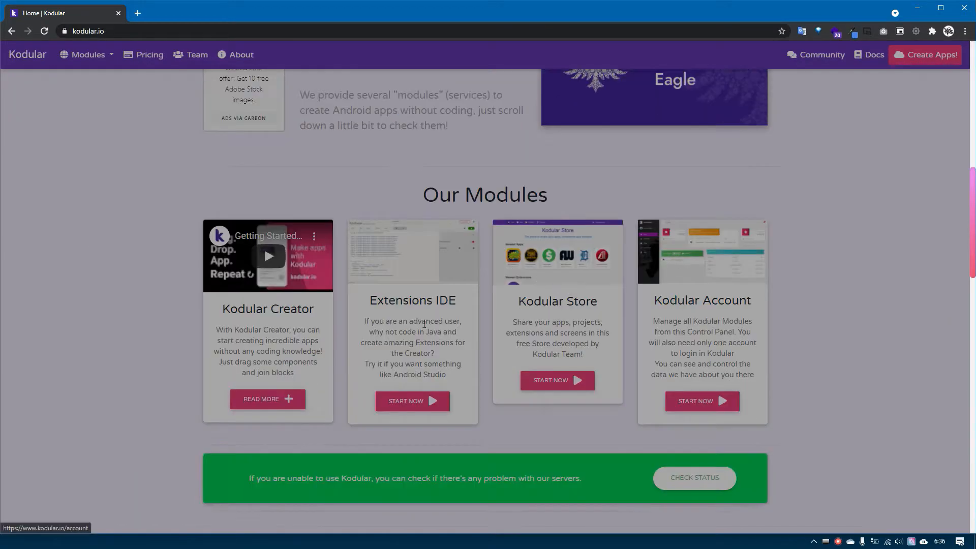
scroll(452, 333, down, 8)
drag(247, 187, 547, 262)
click(547, 262)
scroll(547, 262, down, 4)
scroll(554, 292, up, 14)
scroll(555, 295, down, 6)
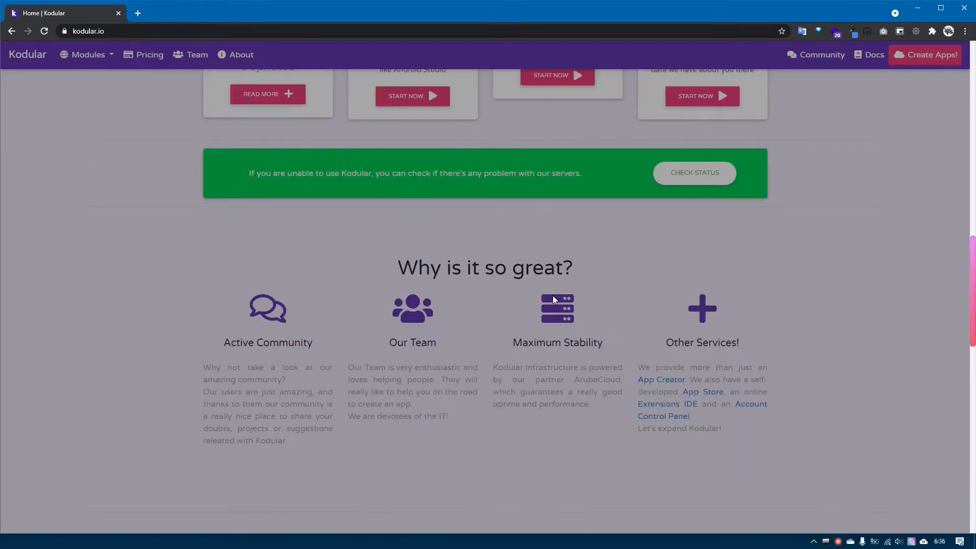
Open the Kodular server status page and disable the screen-dimming extension for that site
click(710, 178)
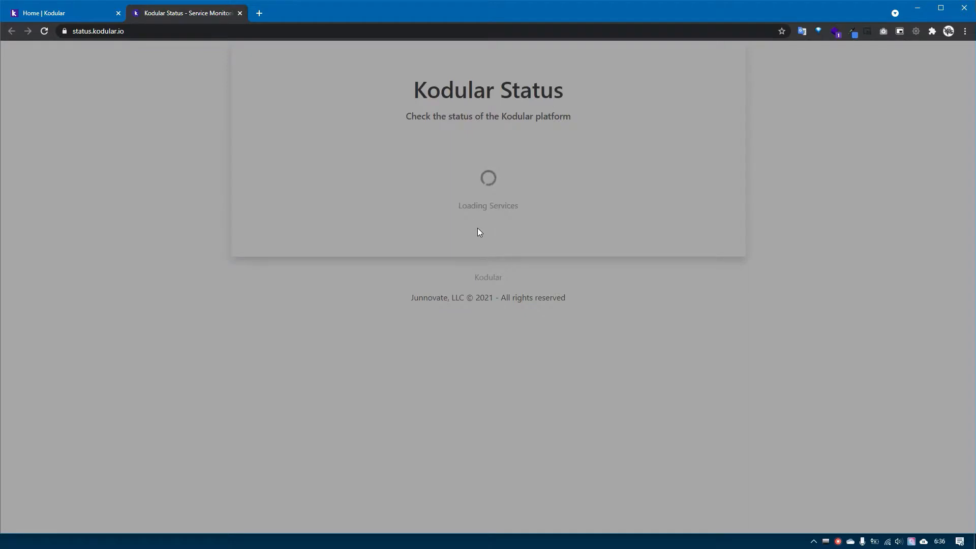
click(915, 31)
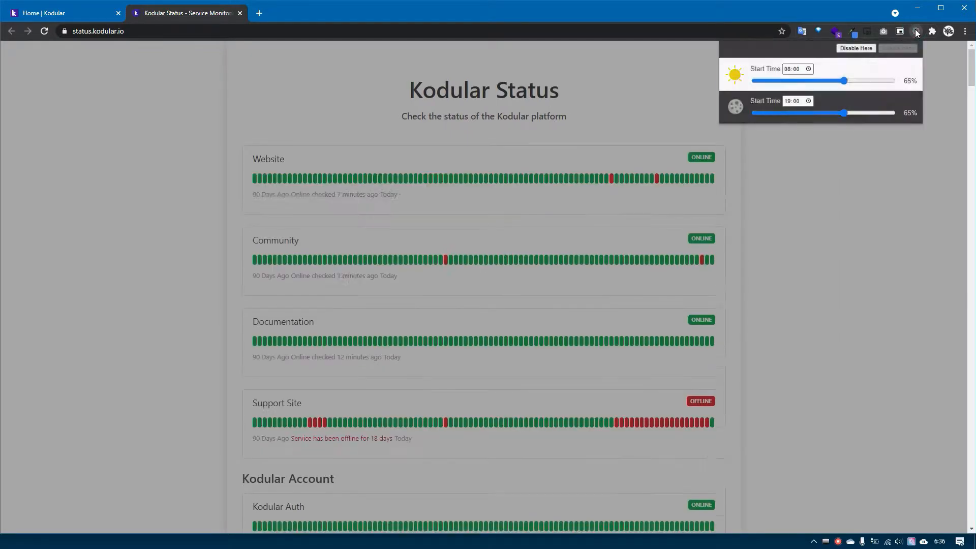
click(863, 49)
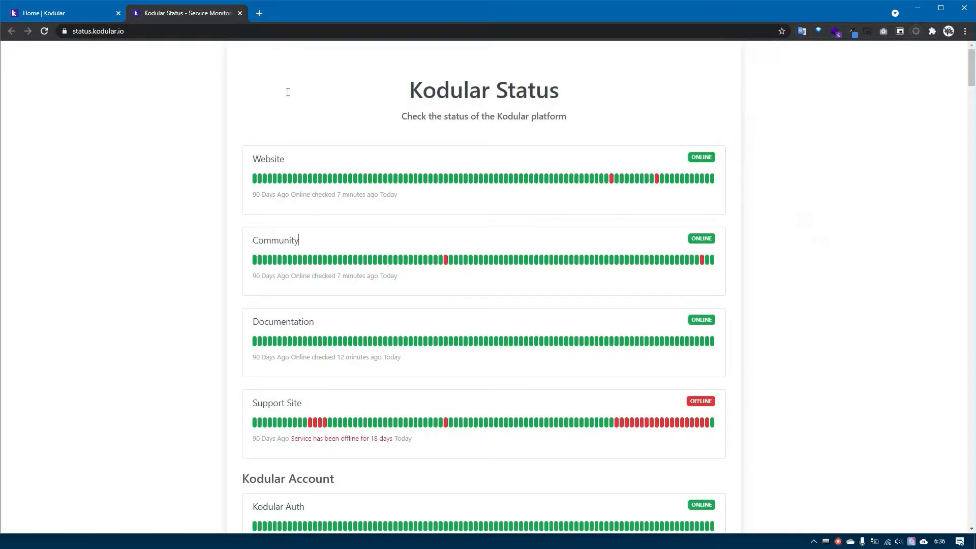
Examine the status history of Kodular's services, including the Creator, build system and compilers, and the response time charts
scroll(328, 201, down, 8)
scroll(329, 200, up, 8)
scroll(299, 173, down, 9)
scroll(288, 209, down, 3)
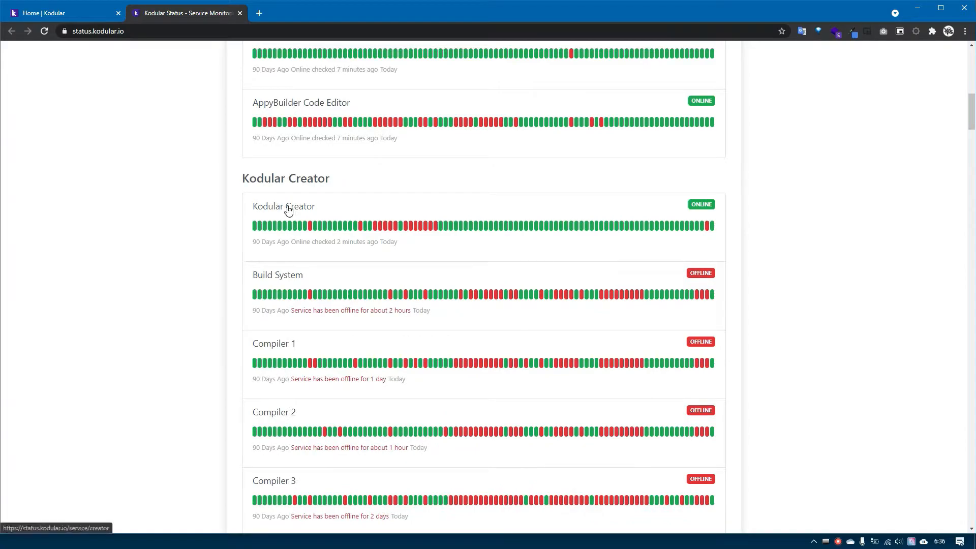
click(181, 265)
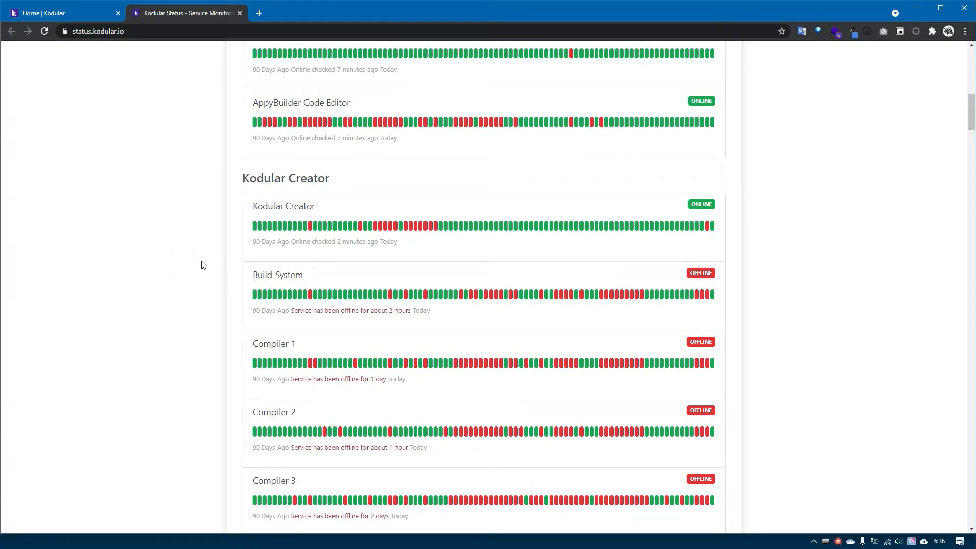
scroll(213, 261, down, 20)
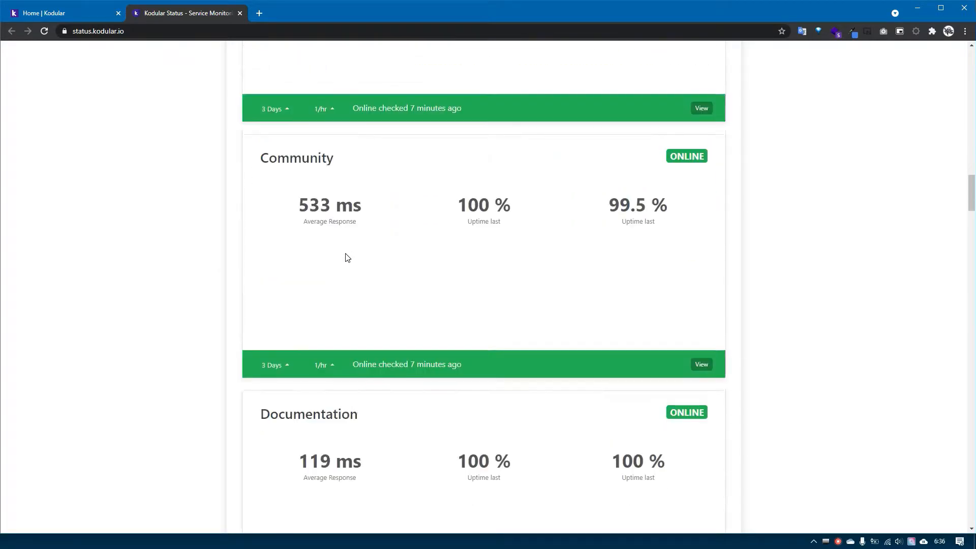
scroll(356, 259, down, 6)
scroll(337, 261, up, 6)
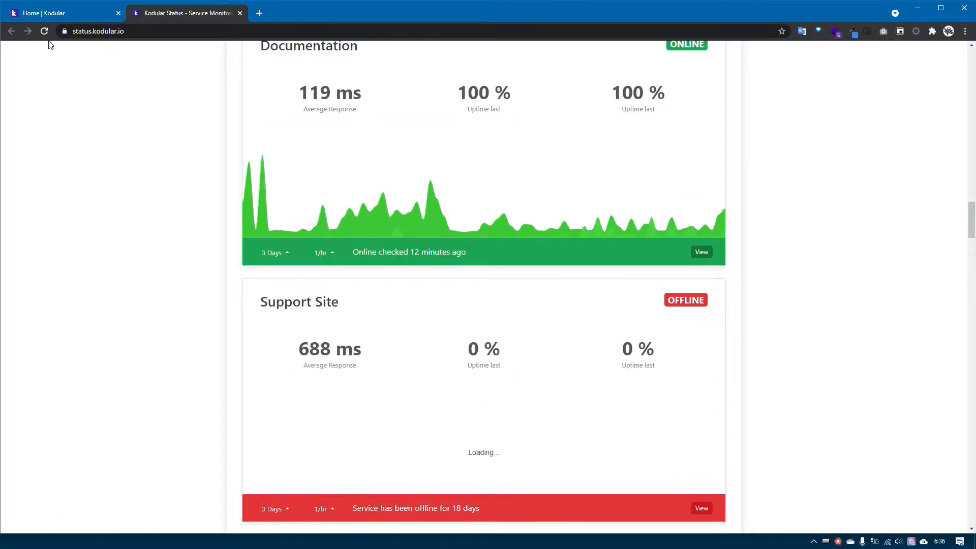
scroll(407, 354, up, 15)
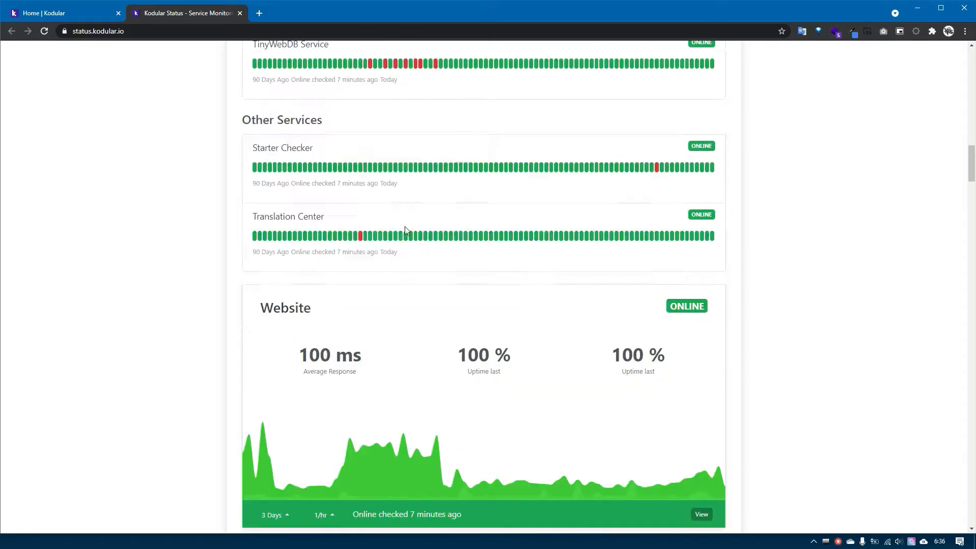
scroll(746, 249, up, 18)
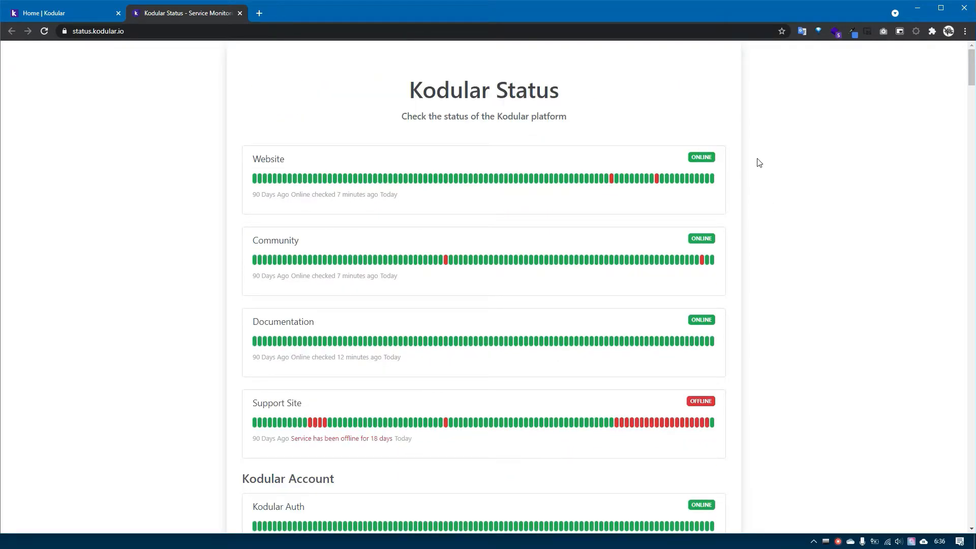
scroll(762, 233, down, 20)
scroll(767, 229, up, 20)
Close the status page and disable the screen-dimming extension on the Kodular home page
click(240, 12)
scroll(359, 183, up, 10)
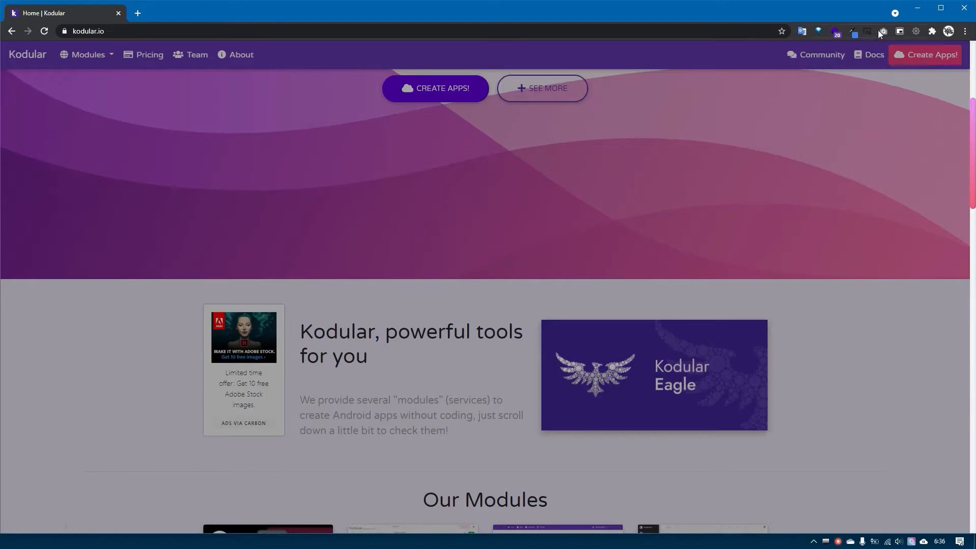
click(916, 31)
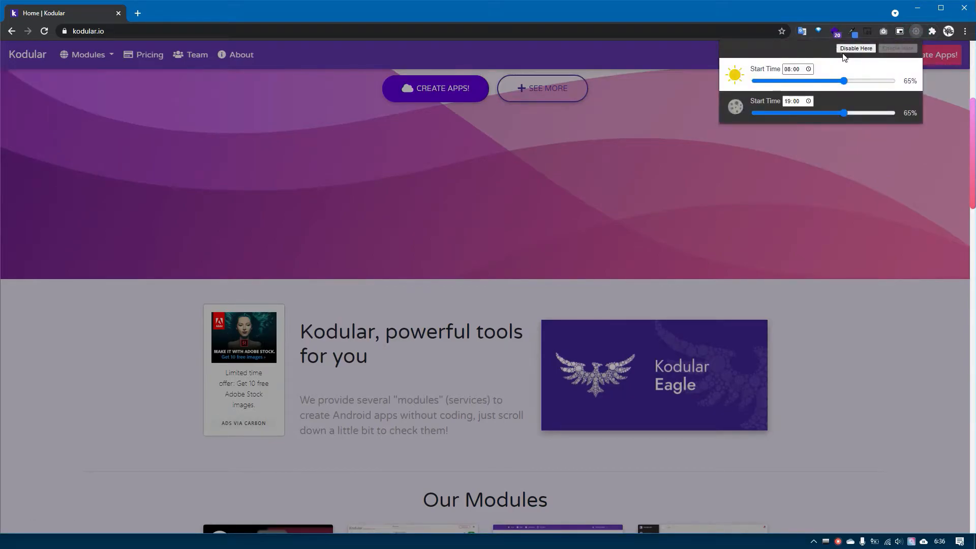
click(853, 49)
scroll(691, 242, up, 5)
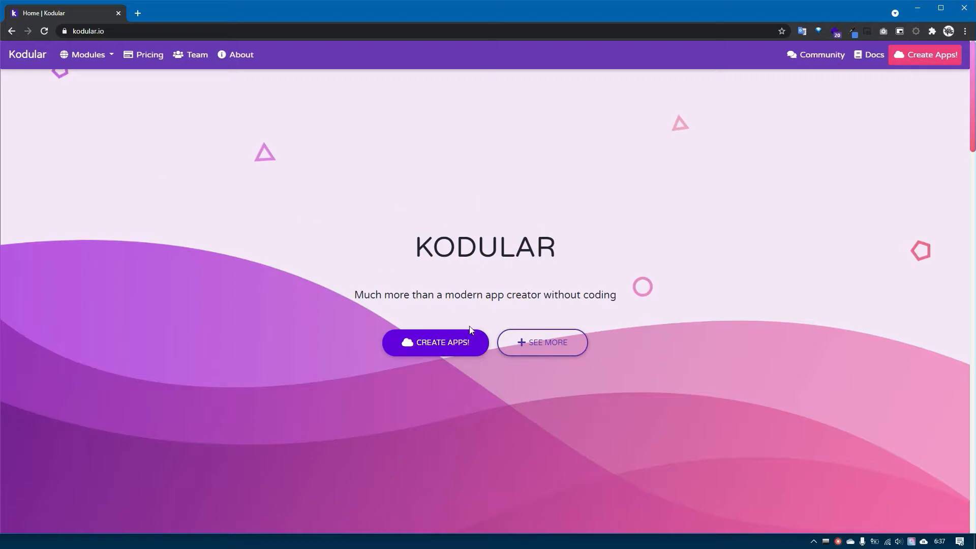
Launch Kodular Creator from the home page and disable the screen-dimming extension for it
click(408, 345)
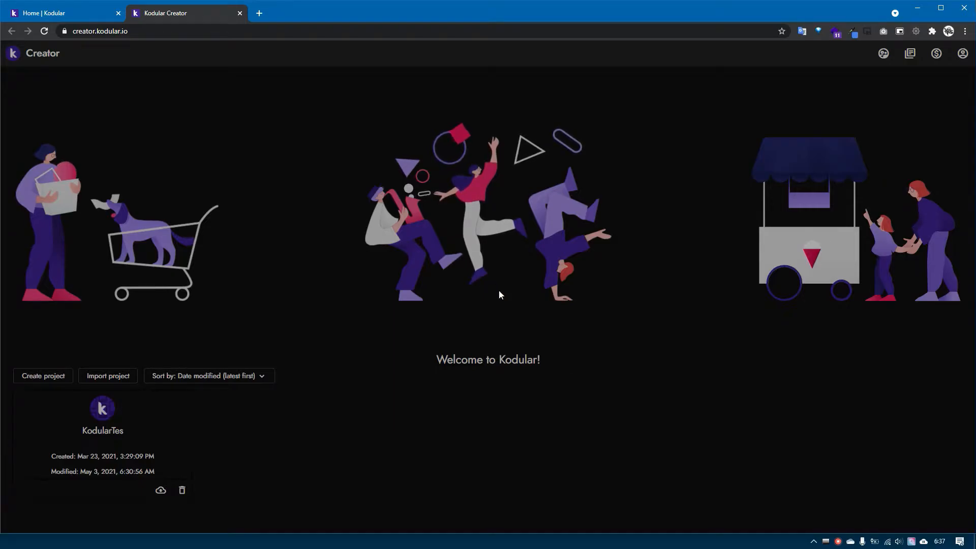
click(915, 31)
click(867, 49)
click(699, 294)
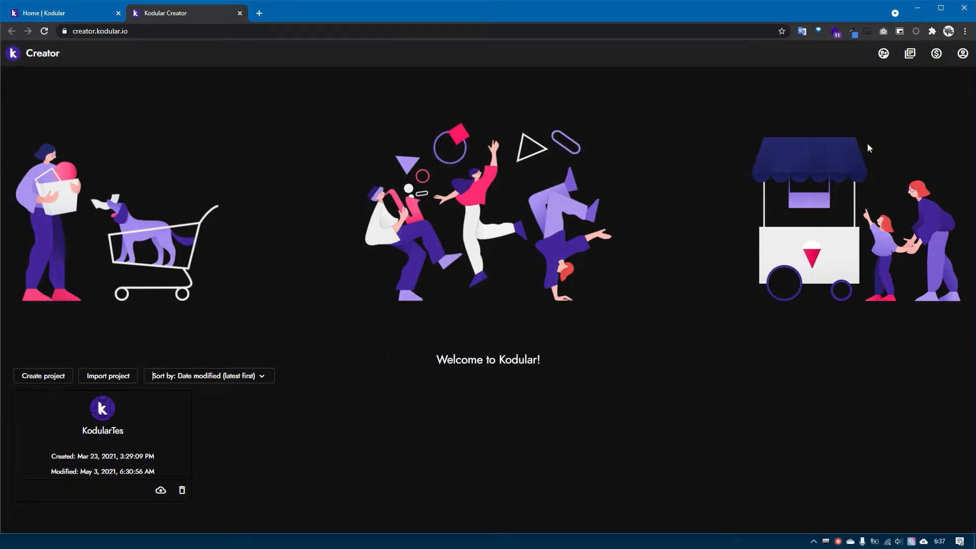
Open the Kodular account page from the Creator and return to the Creator project list
click(962, 53)
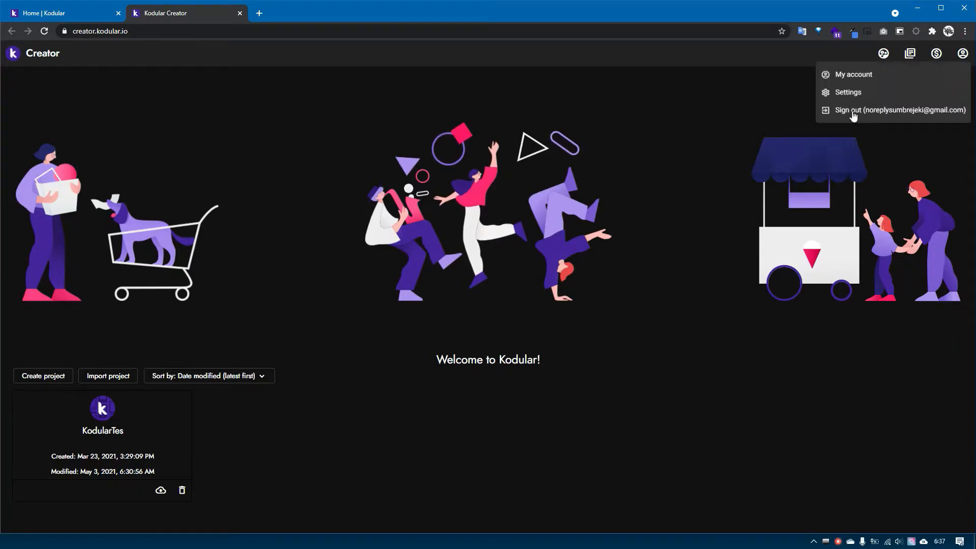
click(839, 76)
click(182, 21)
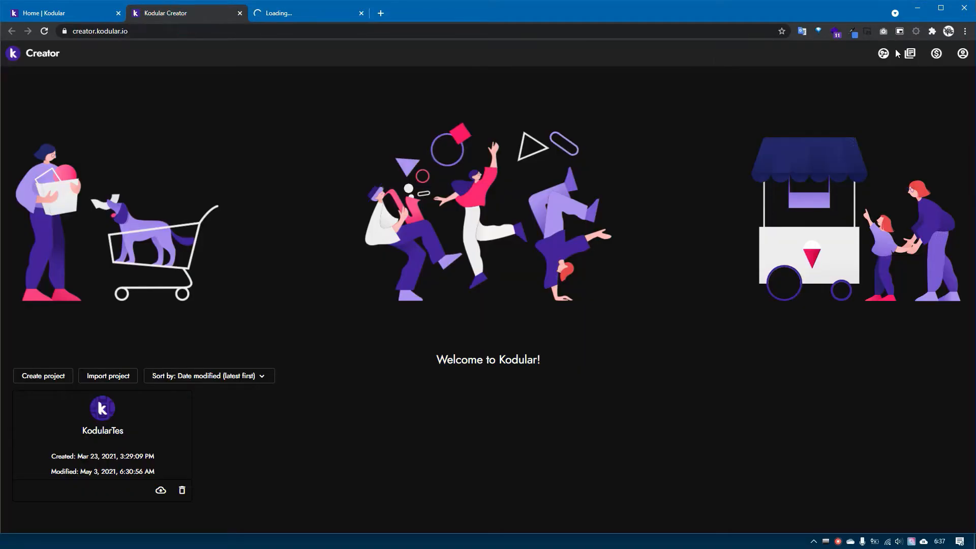
Try the Light theme in the Creator's appearance settings, restore the Knight theme and close the settings
click(962, 53)
click(871, 93)
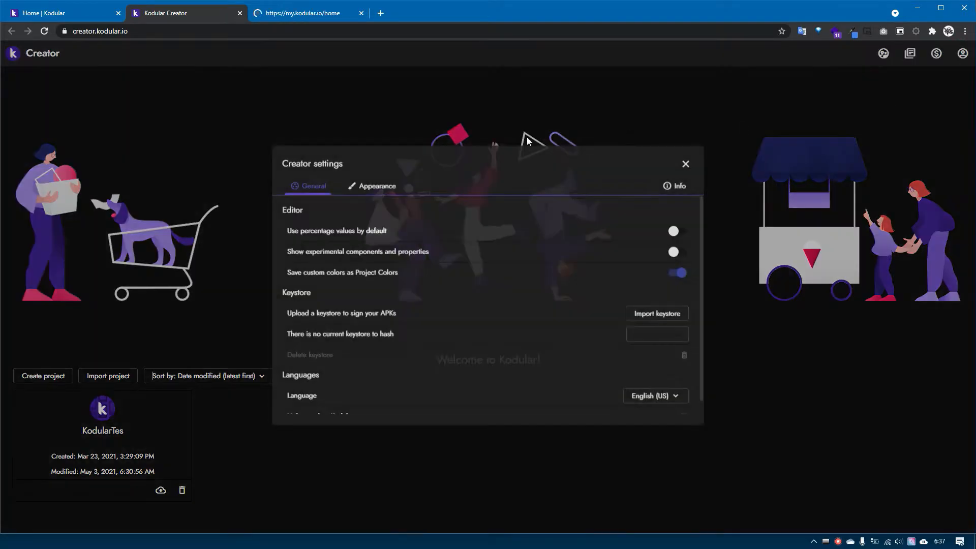
click(388, 187)
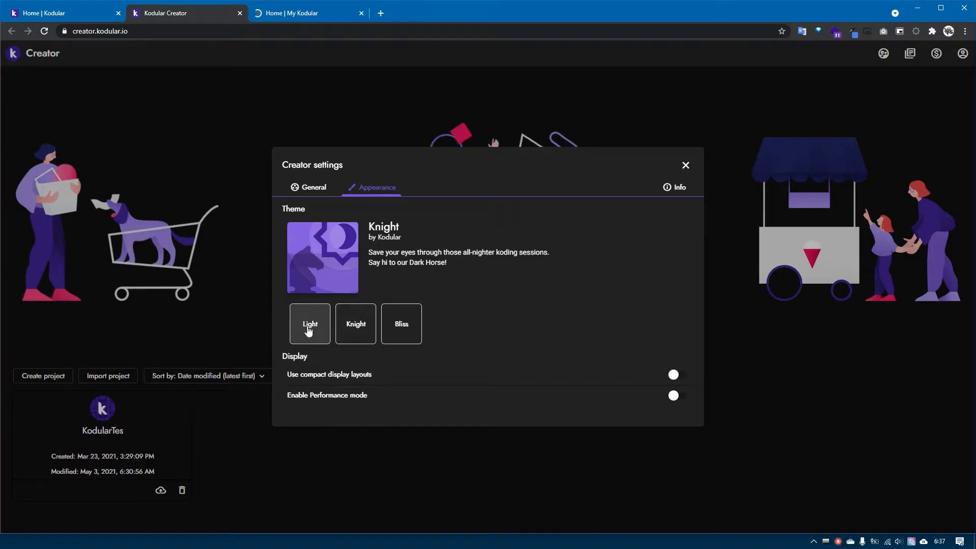
click(320, 330)
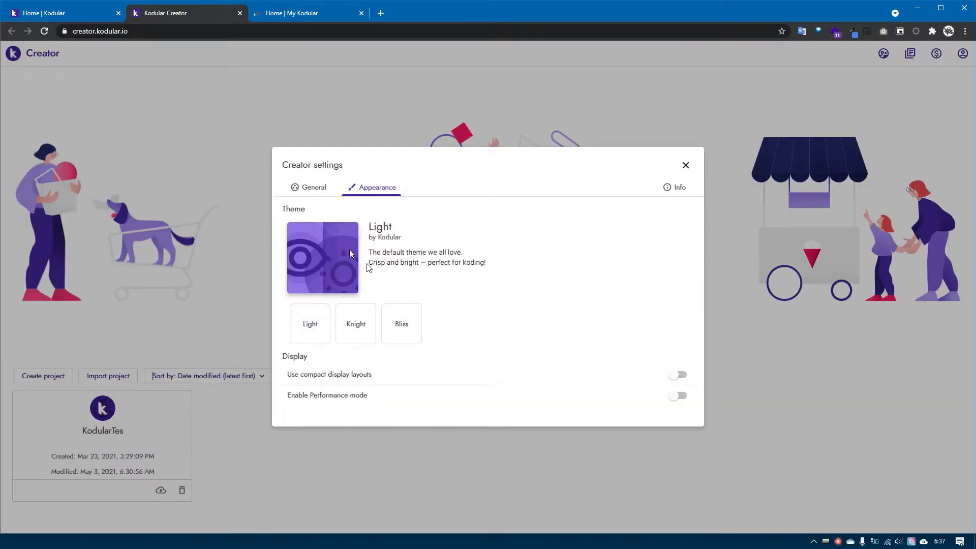
click(352, 333)
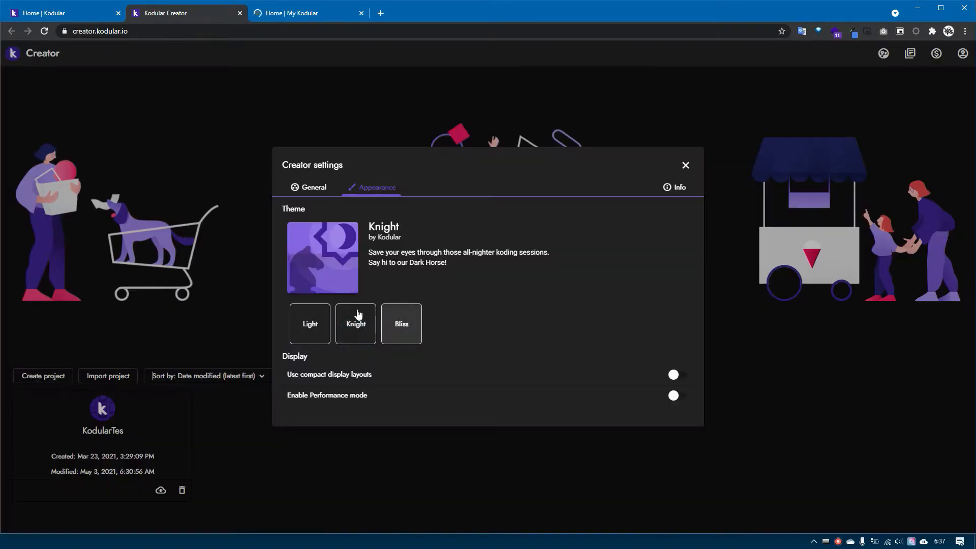
click(684, 164)
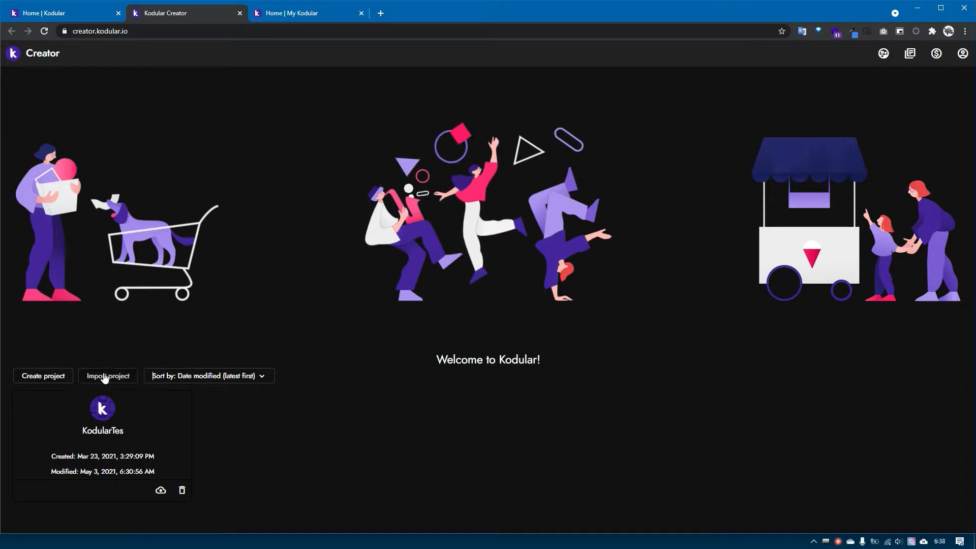
View the sorting options for the project list and leave the sort order as it is
click(175, 376)
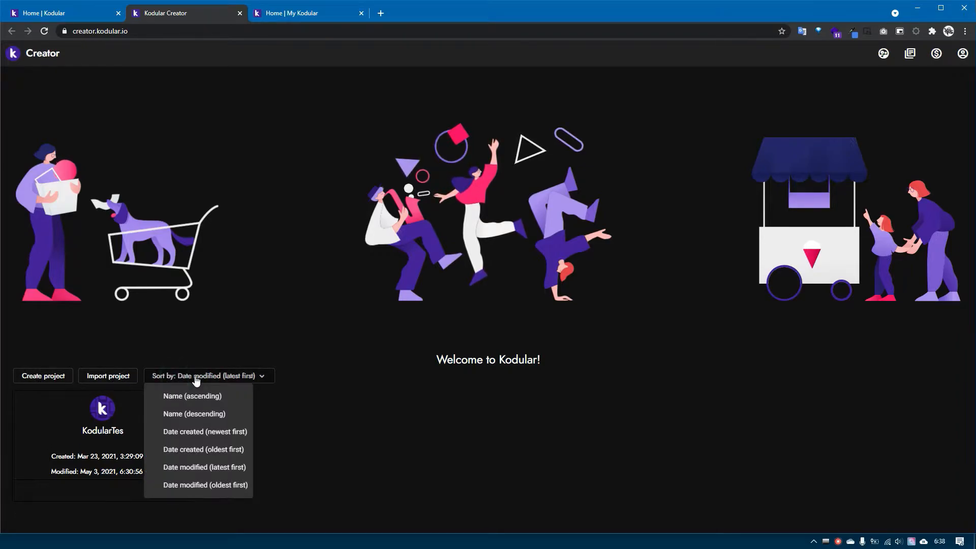
click(189, 376)
click(175, 376)
click(182, 338)
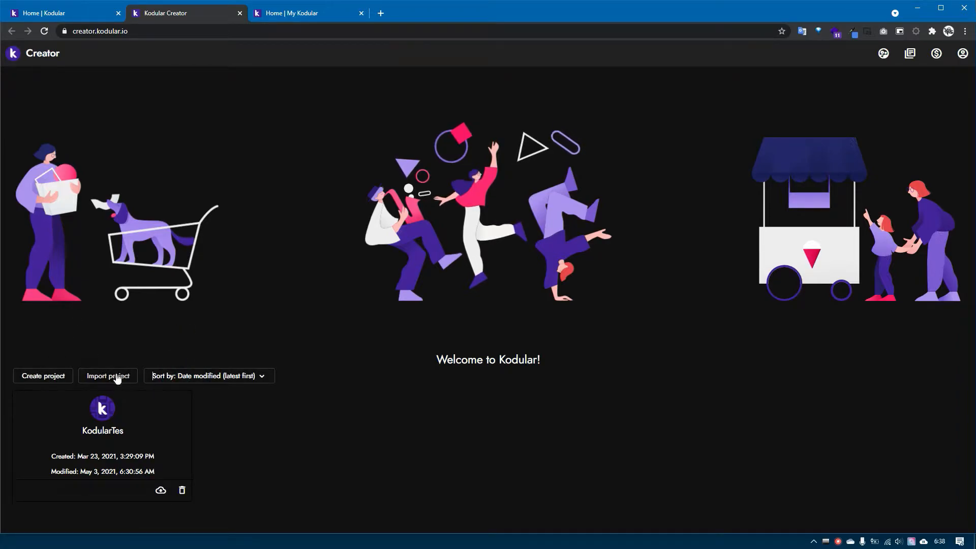
click(64, 382)
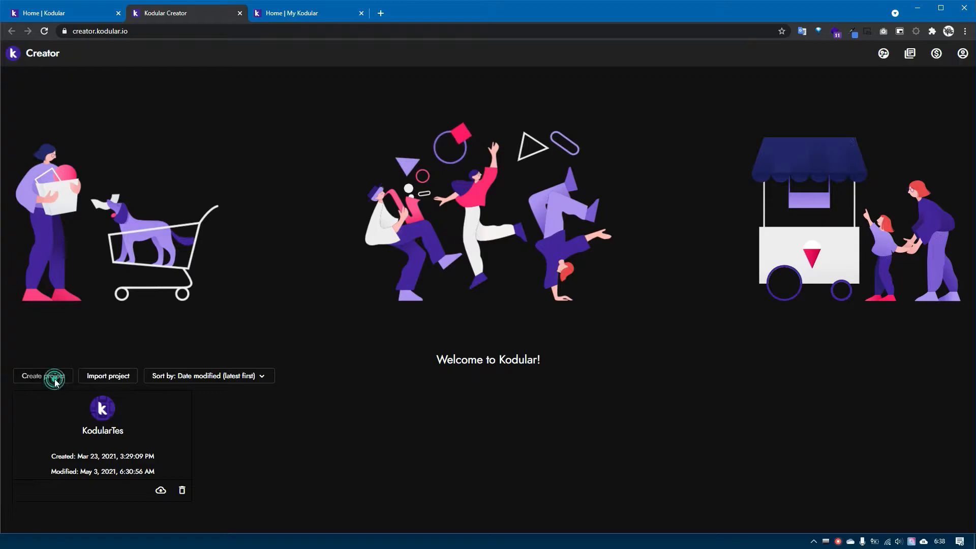
click(434, 345)
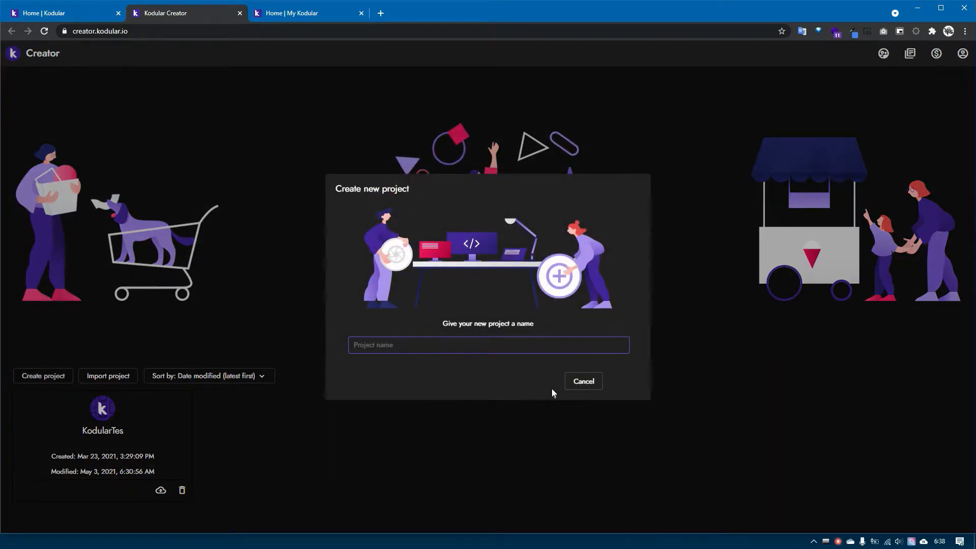
click(480, 347)
click(583, 381)
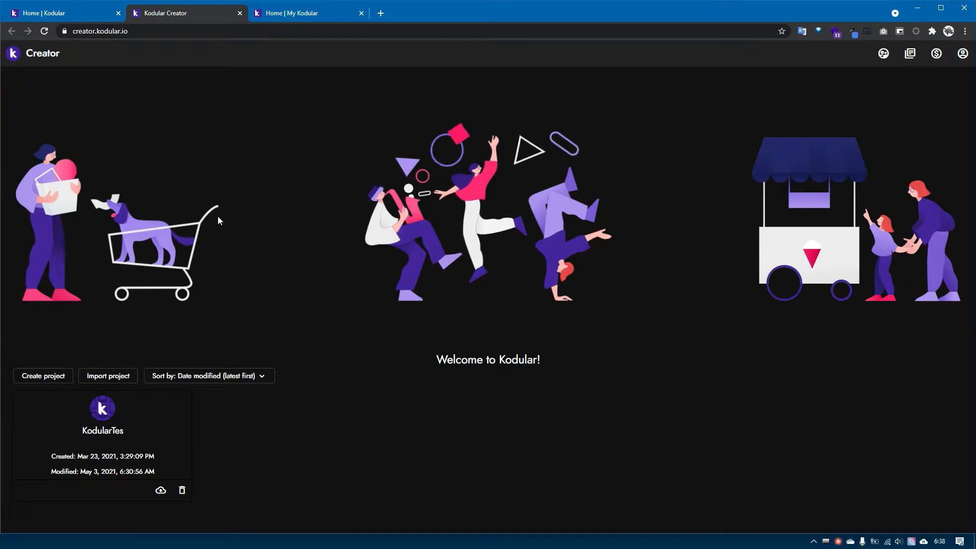
Close the My Kodular page, start a new project named Belajar and continue to its configuration
click(361, 14)
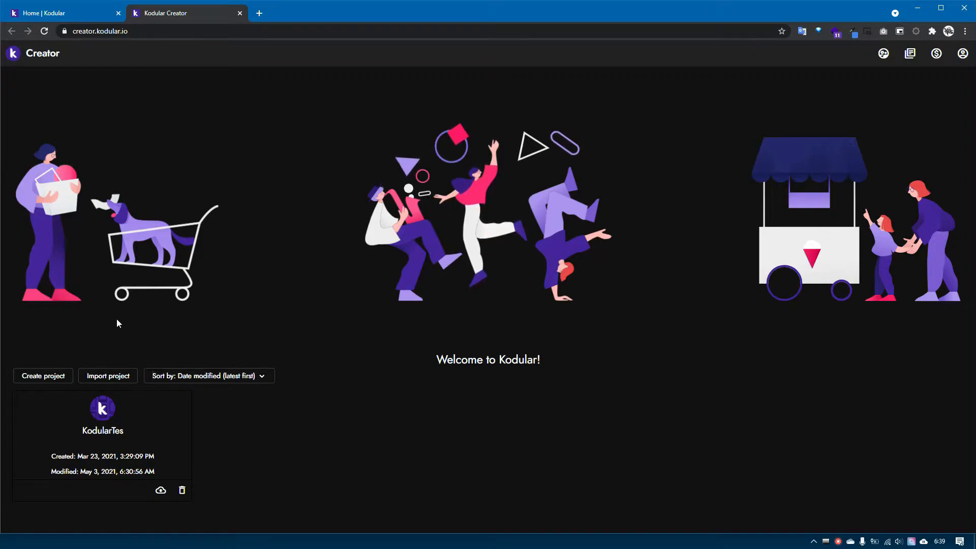
click(45, 376)
click(381, 344)
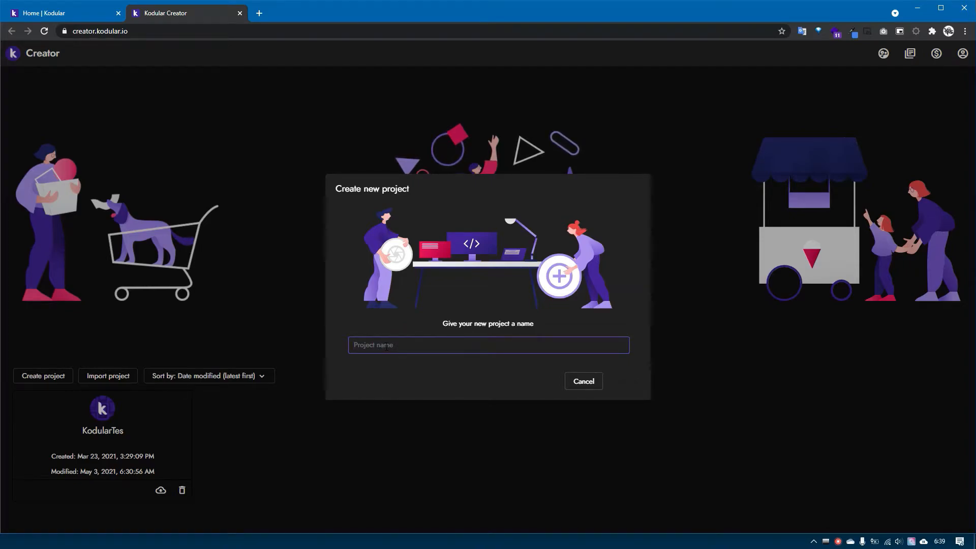
text(Belajar)
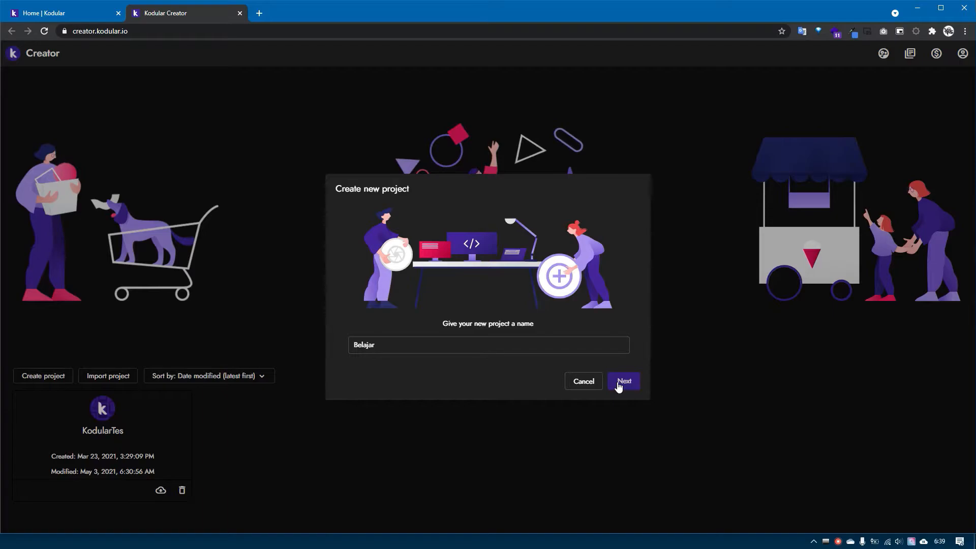
double_click(513, 344)
click(378, 343)
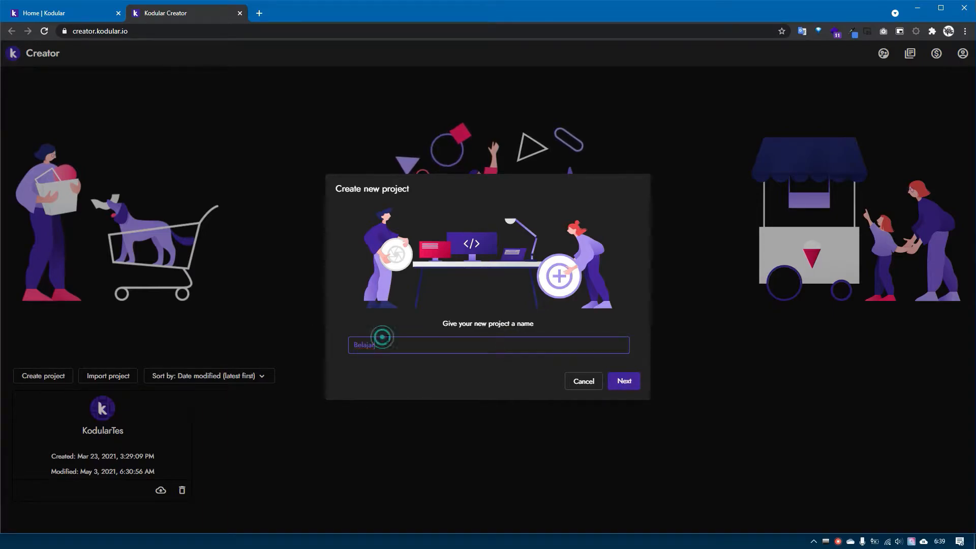
click(445, 368)
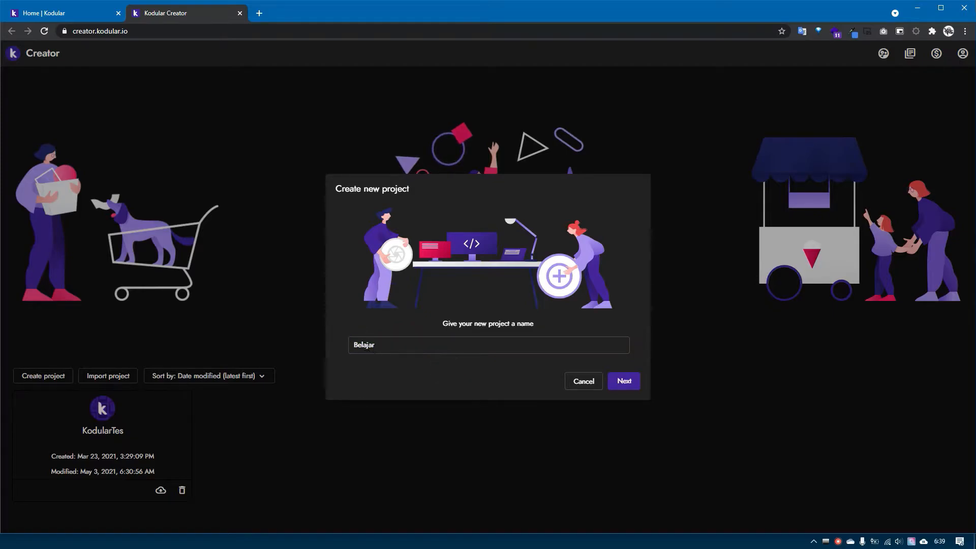
drag(393, 345, 311, 342)
click(401, 360)
click(424, 344)
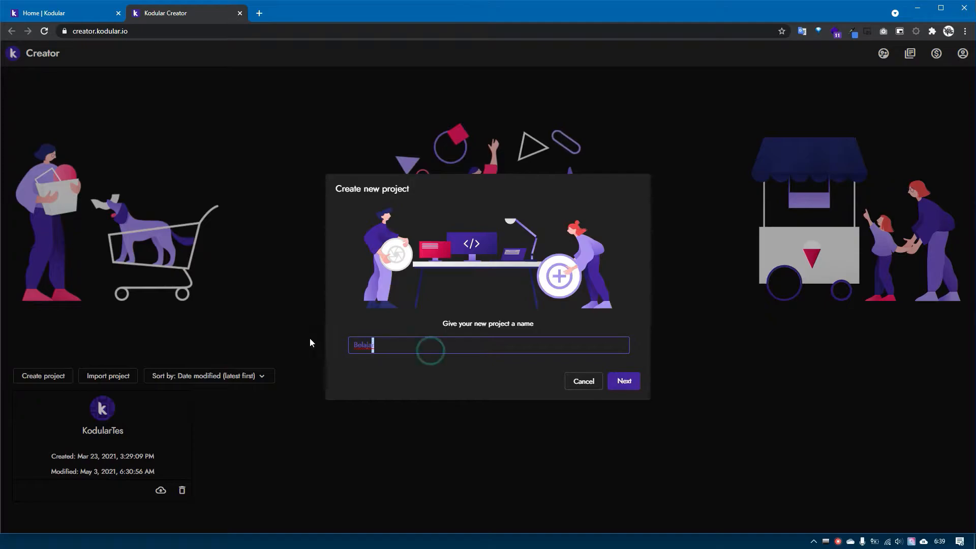
click(447, 360)
click(624, 381)
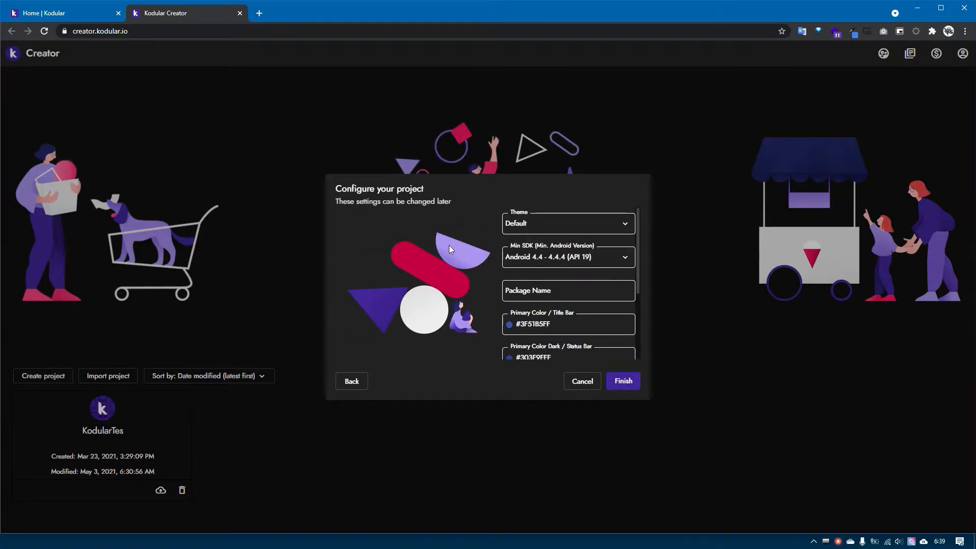
Look through the Theme choices in the new project's configuration, keeping Default
click(561, 221)
click(562, 221)
click(562, 221)
click(562, 220)
click(523, 220)
click(493, 210)
Look through the minimum Android version choices for the new project, keeping Android 4.4 - 4.4.4 (API 19)
click(519, 258)
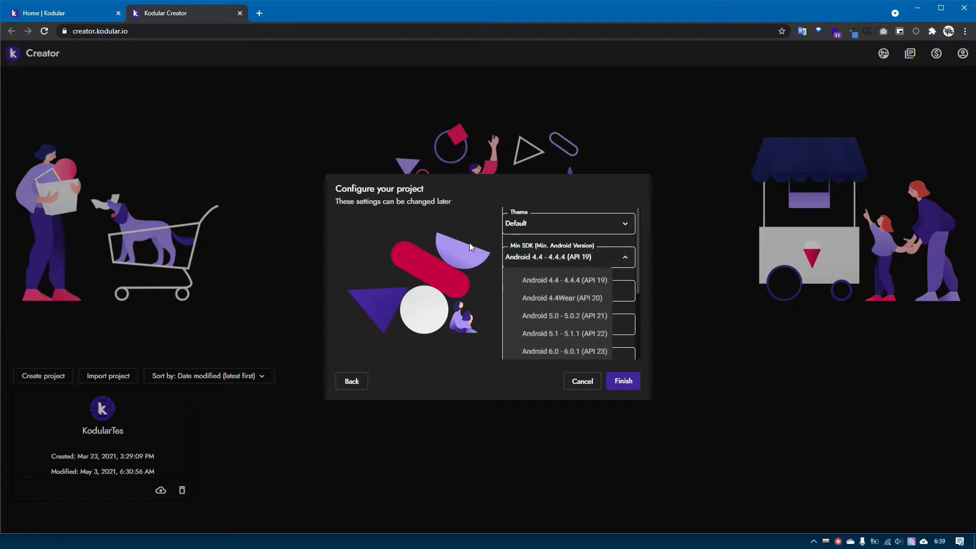
click(503, 256)
click(506, 258)
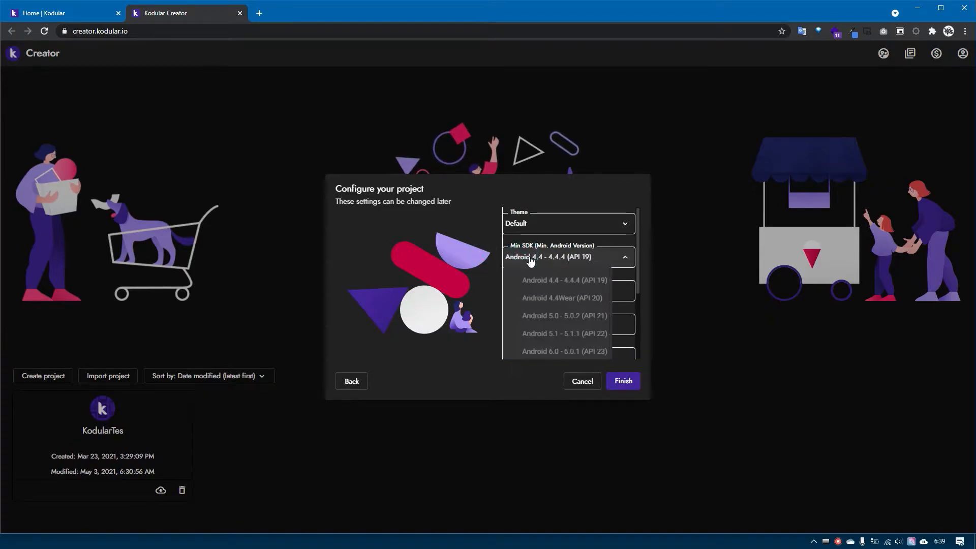
scroll(562, 289, down, 3)
scroll(562, 289, up, 5)
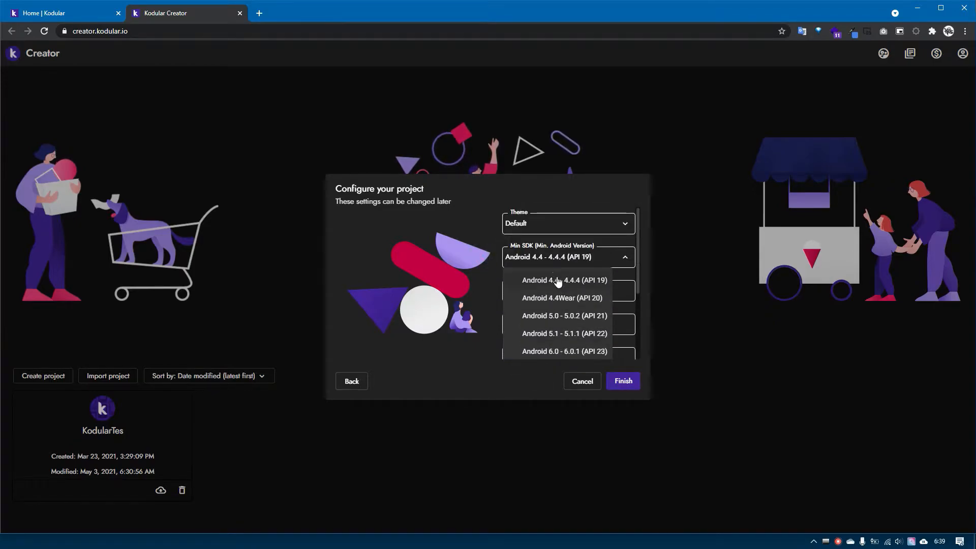
click(551, 257)
click(459, 273)
scroll(532, 261, down, 2)
scroll(534, 264, up, 2)
click(533, 261)
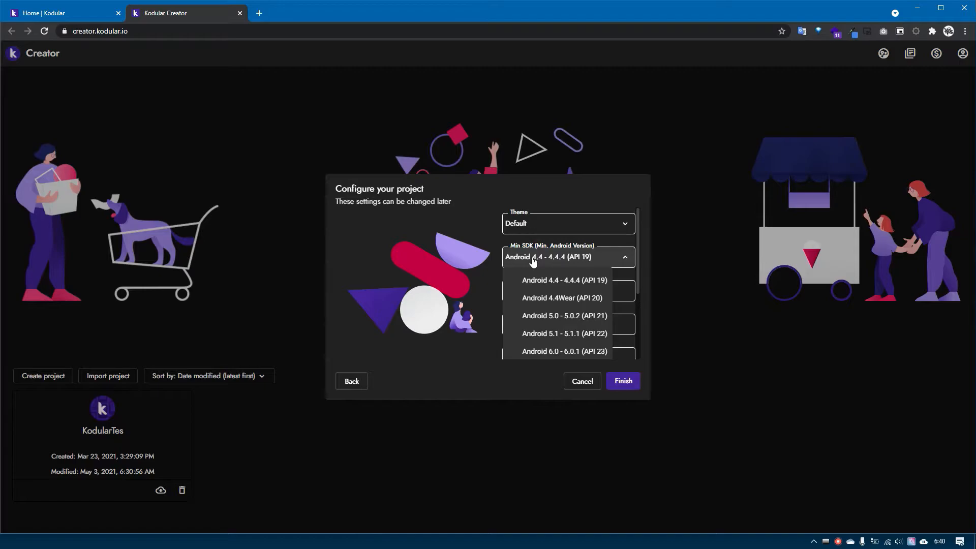
click(533, 259)
click(536, 257)
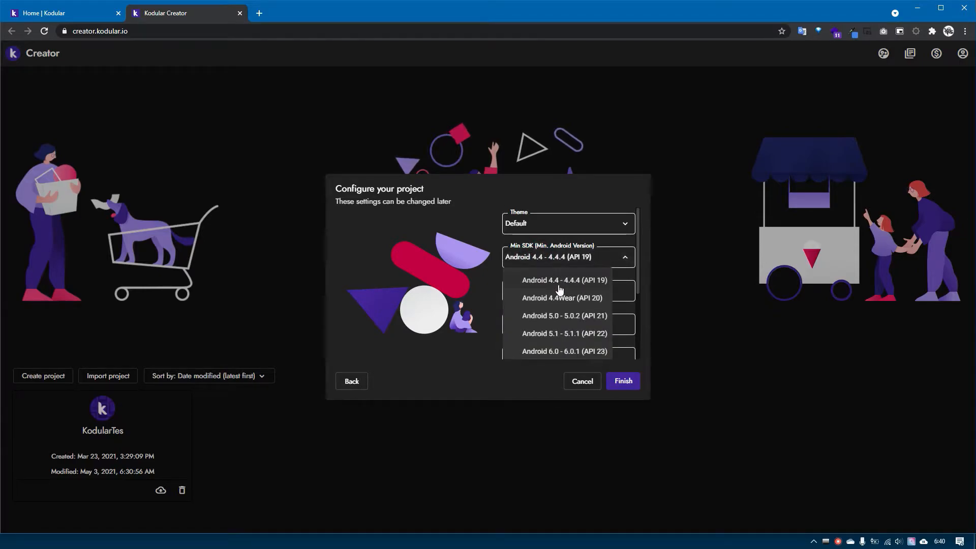
click(562, 260)
scroll(563, 256, down, 1)
scroll(563, 257, up, 1)
Leave the package name empty, review the colour settings and finish creating the project with the default configuration
click(551, 288)
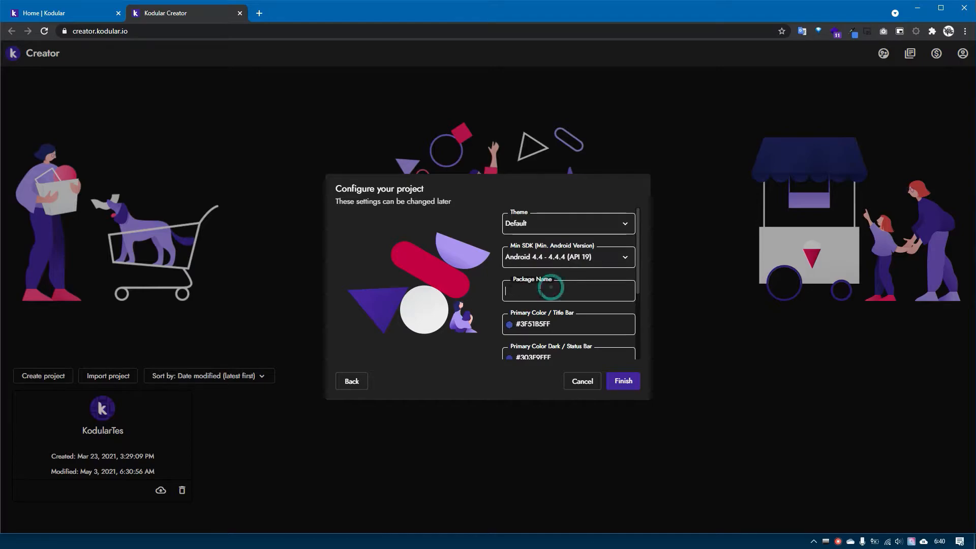
click(477, 289)
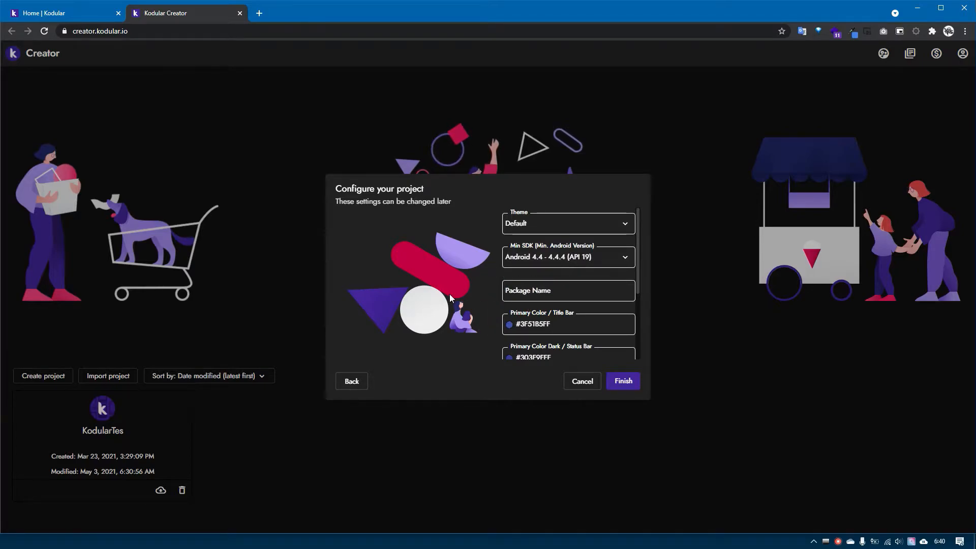
scroll(565, 325, down, 2)
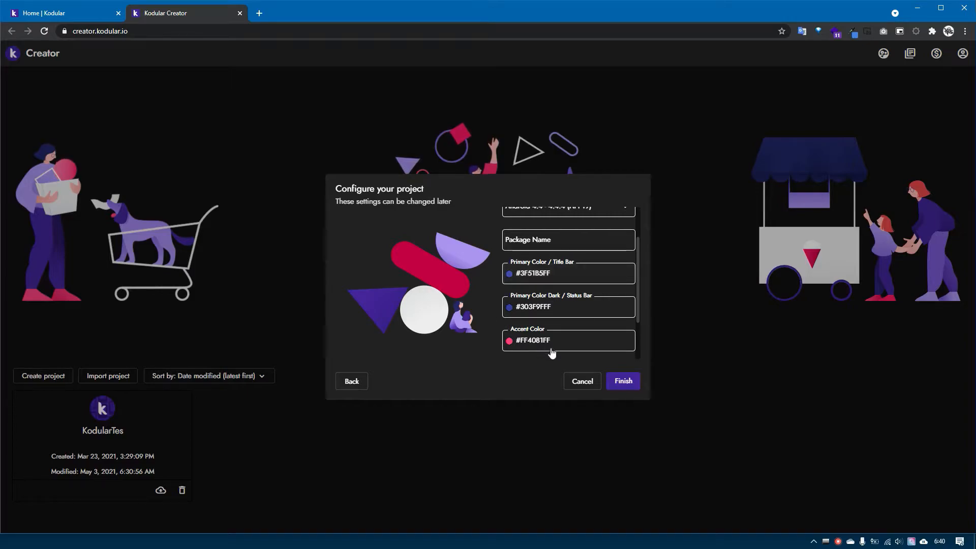
click(476, 327)
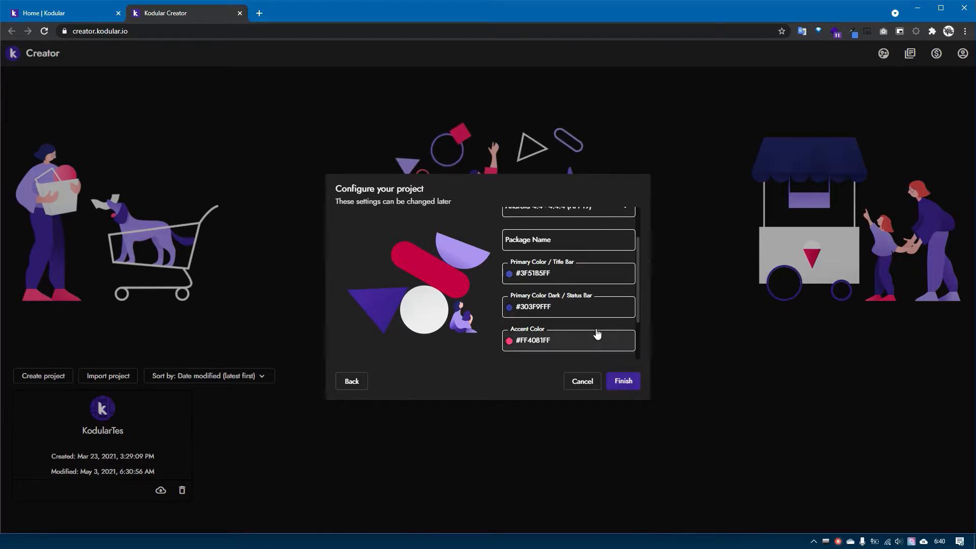
scroll(597, 333, down, 2)
click(625, 378)
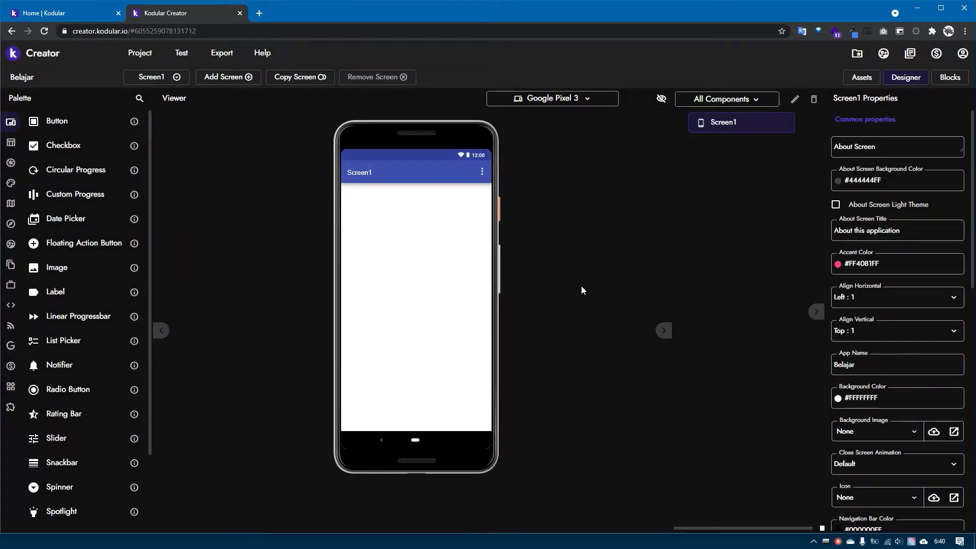
Examine the Designer's main areas: Palette, Viewer, All Components and Screen1 Properties
click(256, 212)
click(597, 259)
click(214, 205)
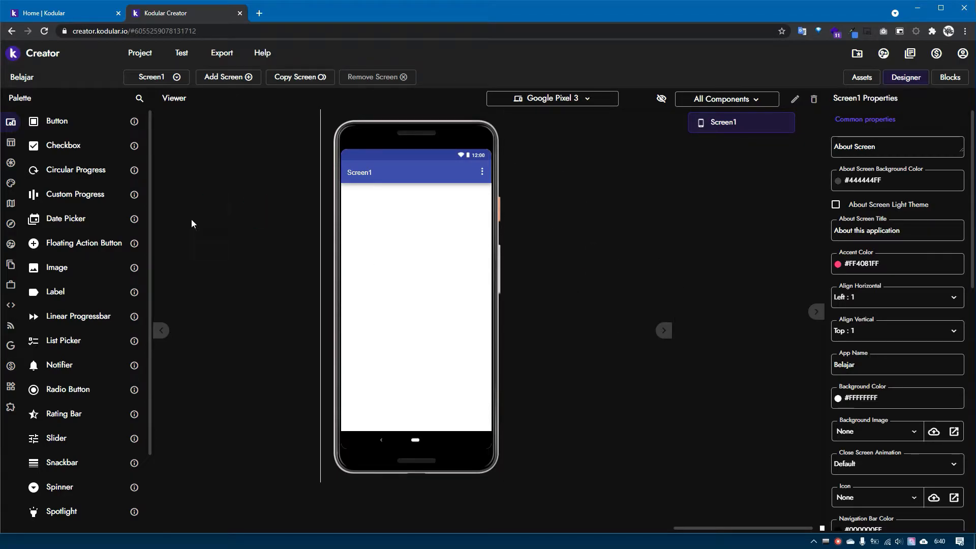
click(207, 208)
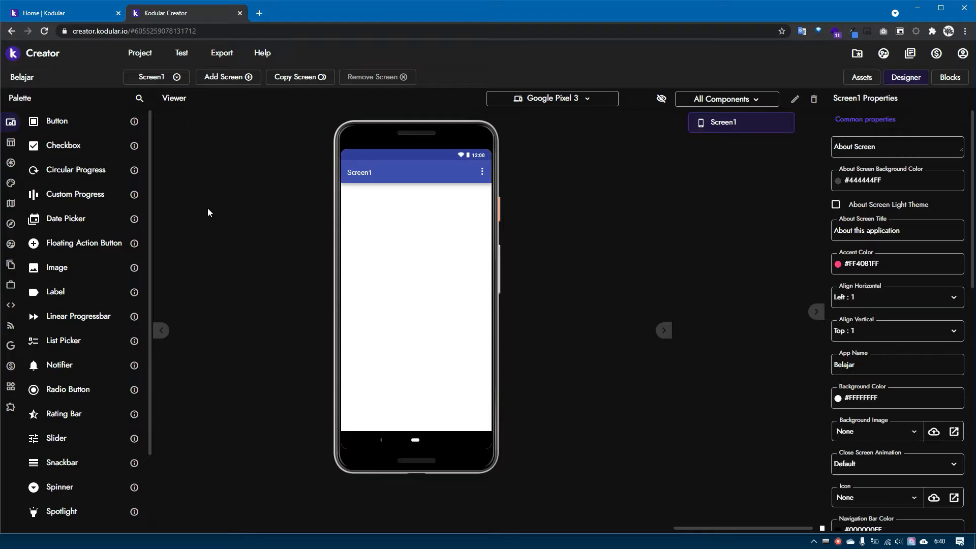
drag(12, 99, 188, 99)
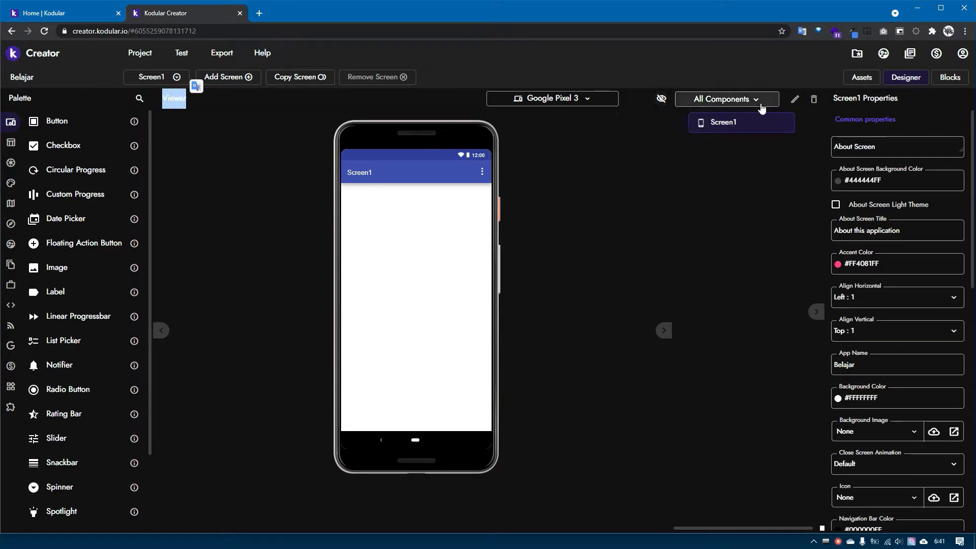
click(843, 98)
drag(888, 94, 907, 95)
click(907, 96)
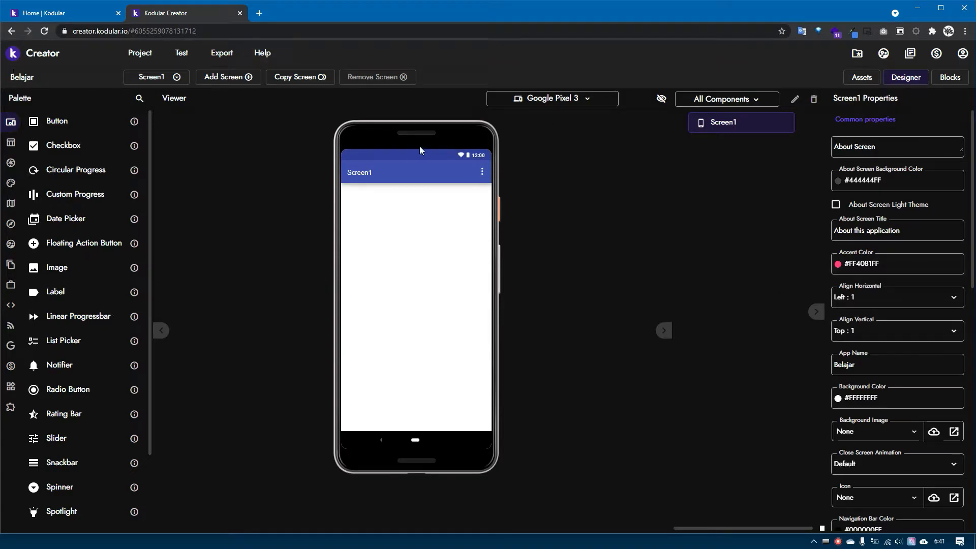
Switch the Viewer's preview device to Samsung Galaxy S9
click(521, 98)
click(525, 98)
click(522, 98)
click(522, 98)
click(523, 98)
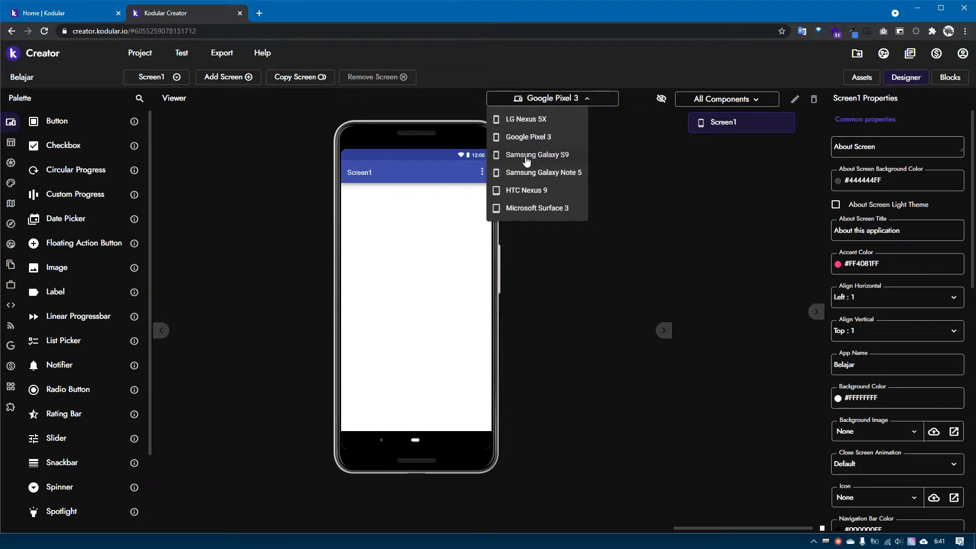
click(525, 102)
click(524, 160)
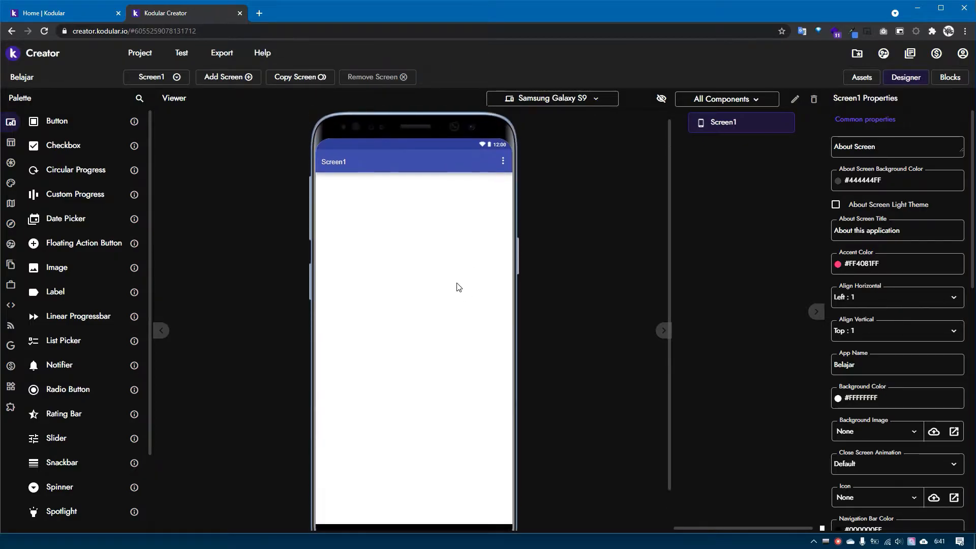
Examine the Samsung Galaxy S9 preview from top to bottom and the list of other preview devices
click(525, 100)
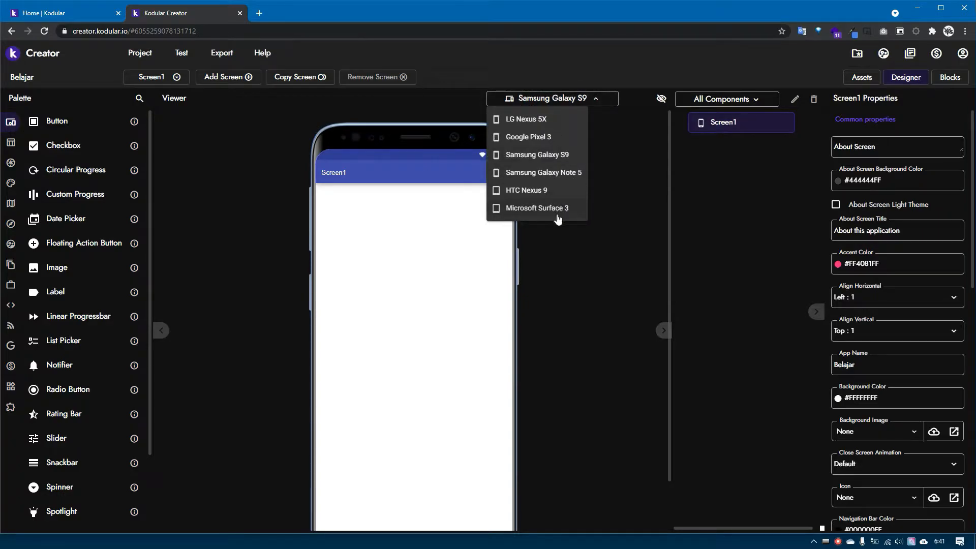
click(587, 263)
scroll(435, 149, down, 2)
scroll(438, 147, up, 2)
scroll(441, 150, down, 2)
scroll(444, 157, up, 2)
click(525, 100)
click(598, 249)
scroll(414, 272, down, 1)
scroll(413, 269, up, 1)
click(415, 267)
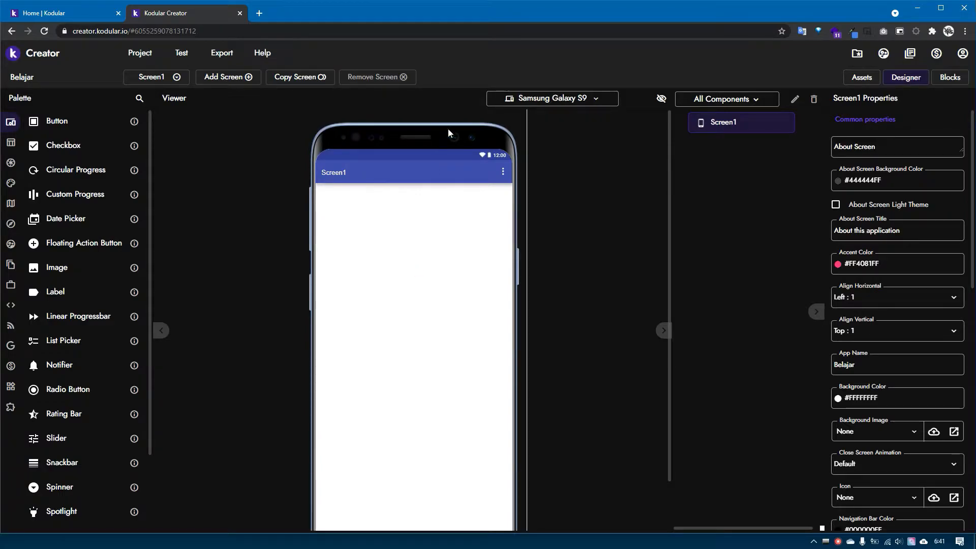
Try the HTC Nexus 9 as preview device and switch the Viewer to Microsoft Surface 3
click(556, 100)
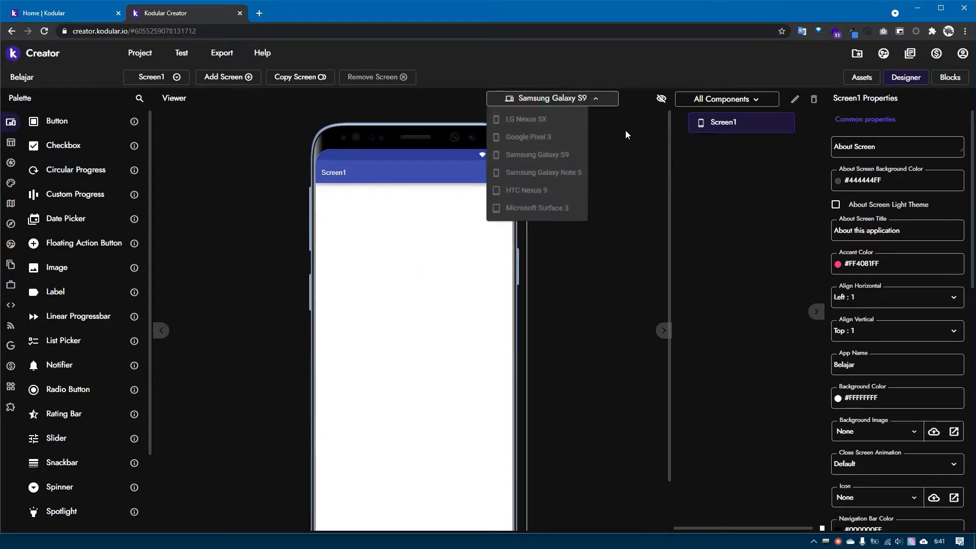
click(533, 155)
click(536, 98)
click(550, 190)
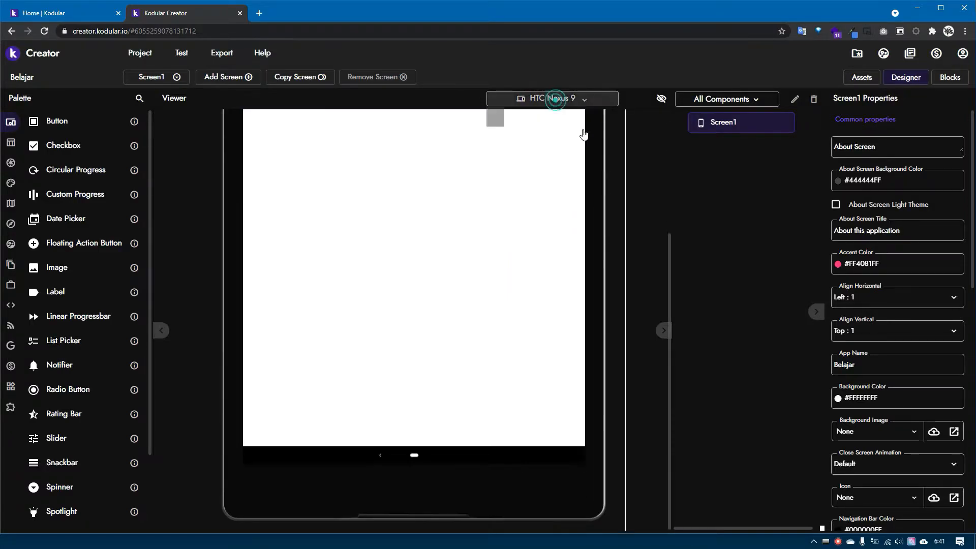
click(564, 100)
click(557, 210)
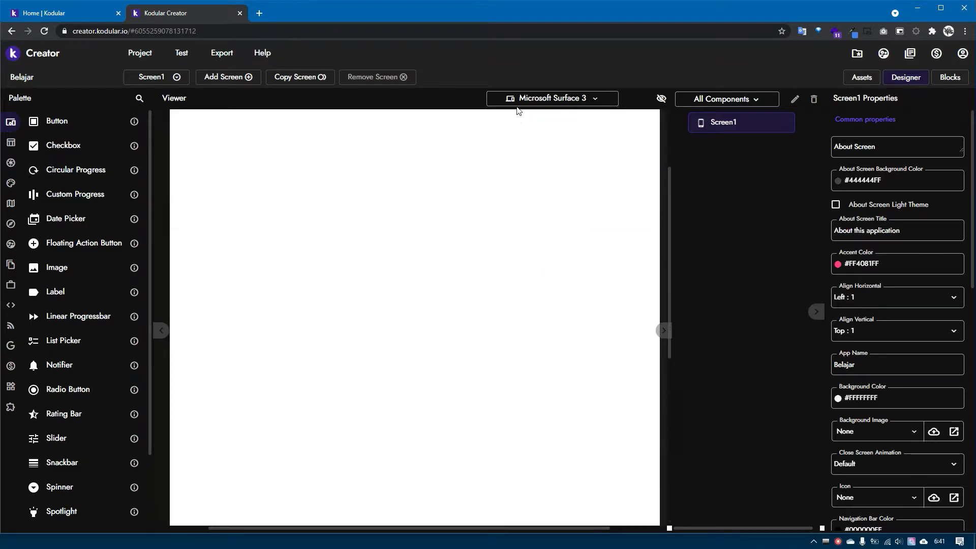
Switch the Viewer's preview device back to Samsung Galaxy S9
click(537, 101)
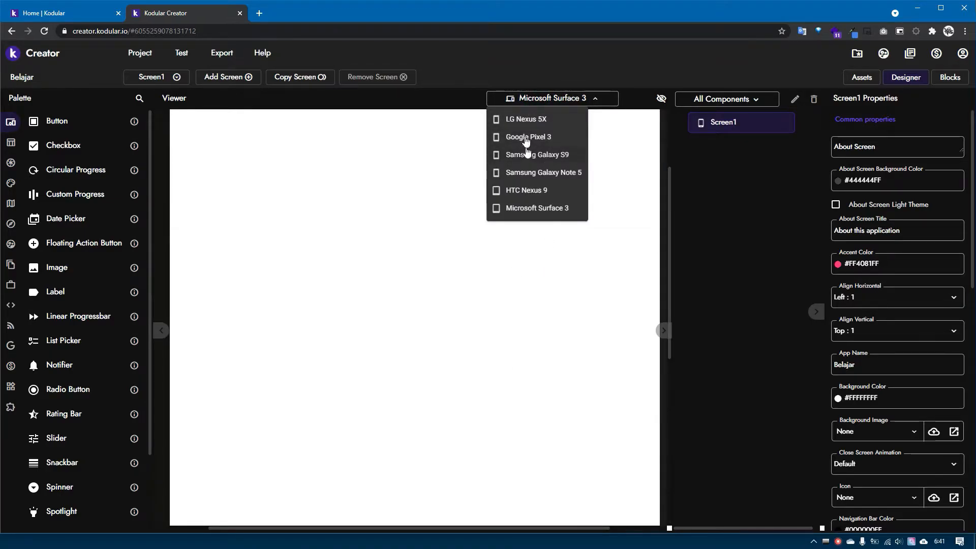
scroll(518, 298, up, 3)
click(512, 302)
click(543, 99)
click(543, 97)
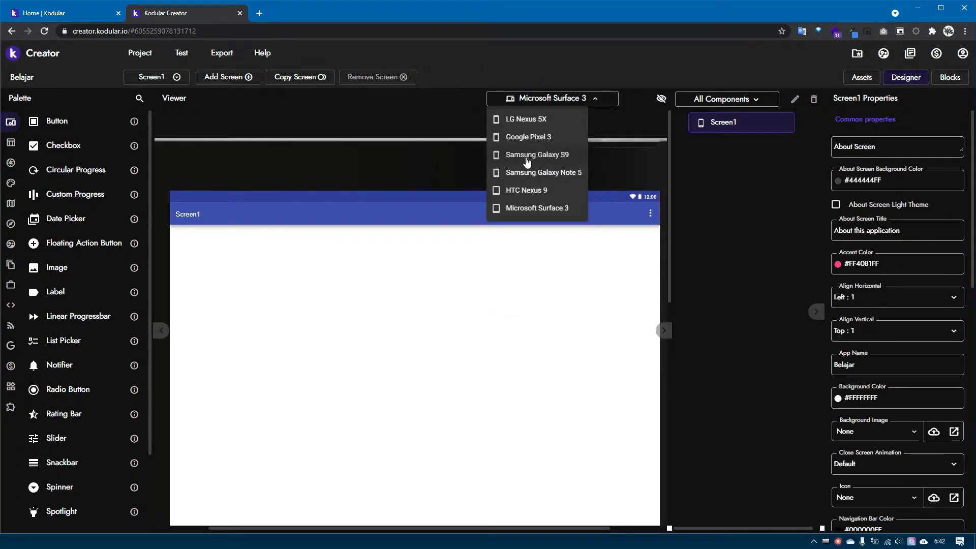
click(526, 157)
scroll(438, 285, up, 2)
click(411, 269)
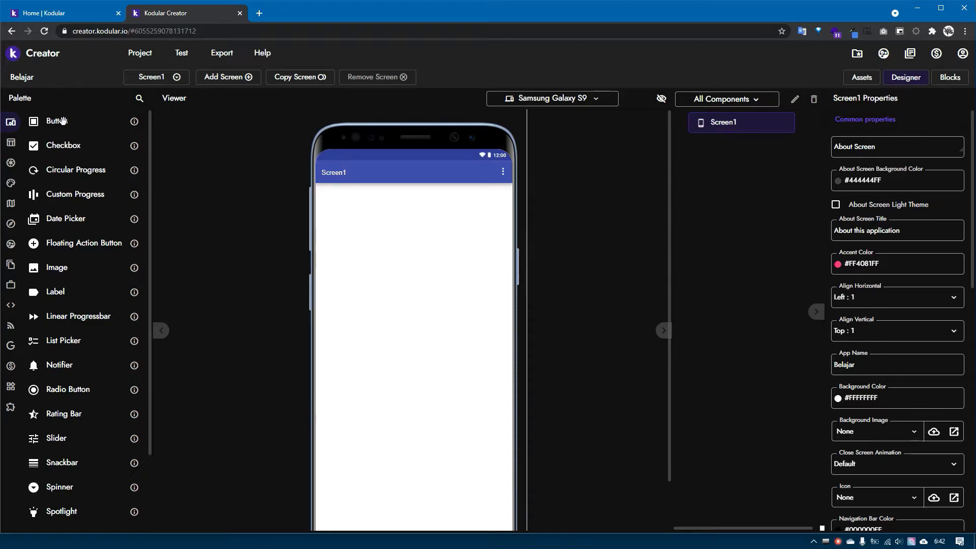
Place two Button components from the User Interface category on Screen1, one below the other
click(233, 203)
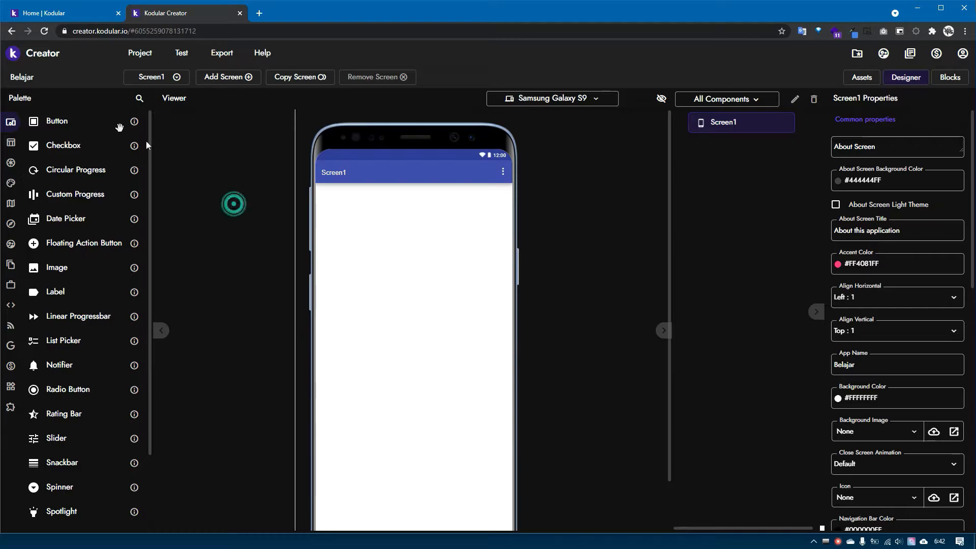
mouse_move(12, 127)
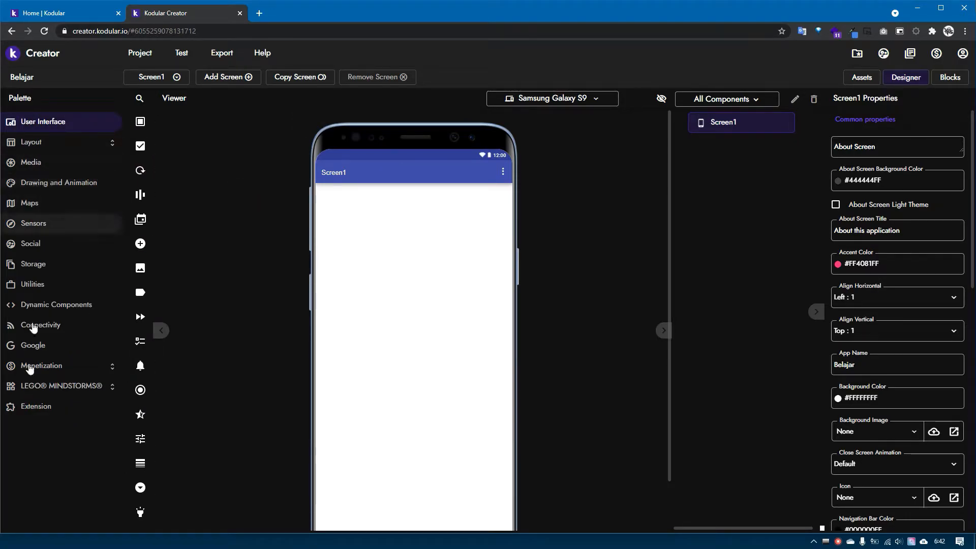
click(38, 127)
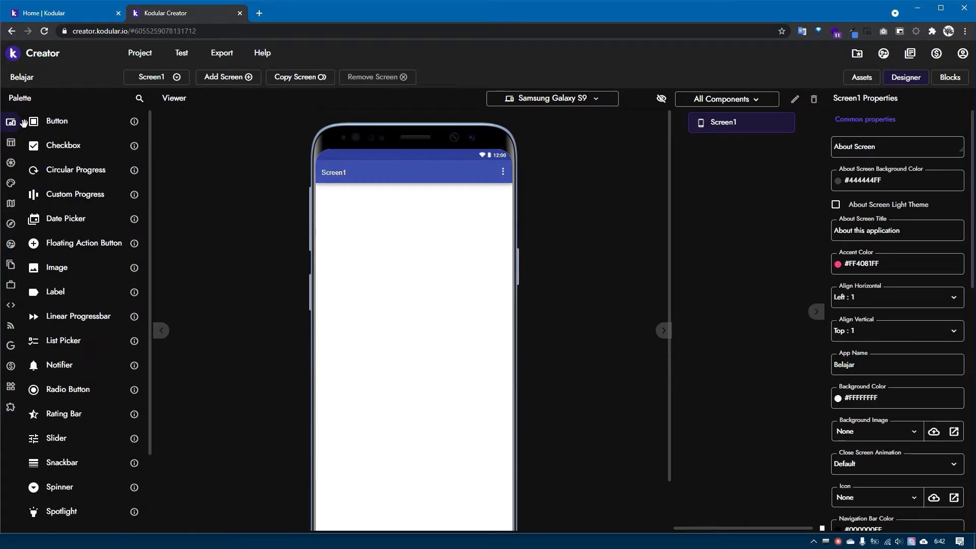
mouse_move(21, 126)
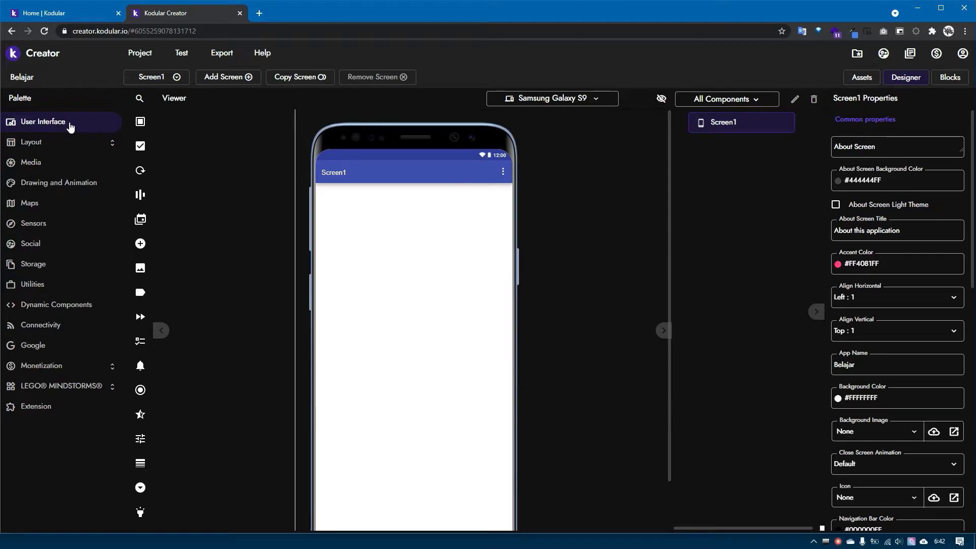
mouse_move(148, 124)
drag(96, 122, 359, 224)
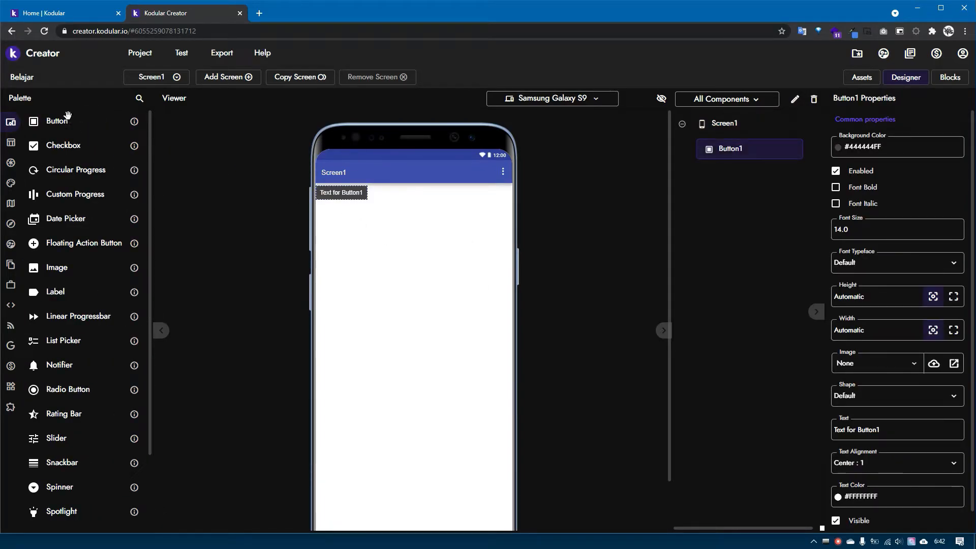
drag(112, 123, 374, 246)
click(364, 233)
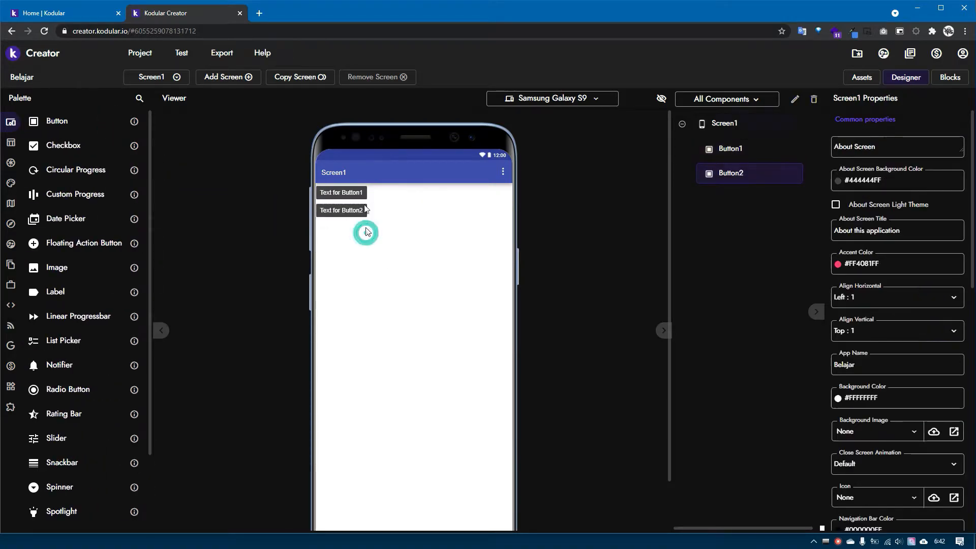
Examine how selecting Button1 or Screen1 is reflected in the component tree and the properties
click(340, 192)
click(339, 192)
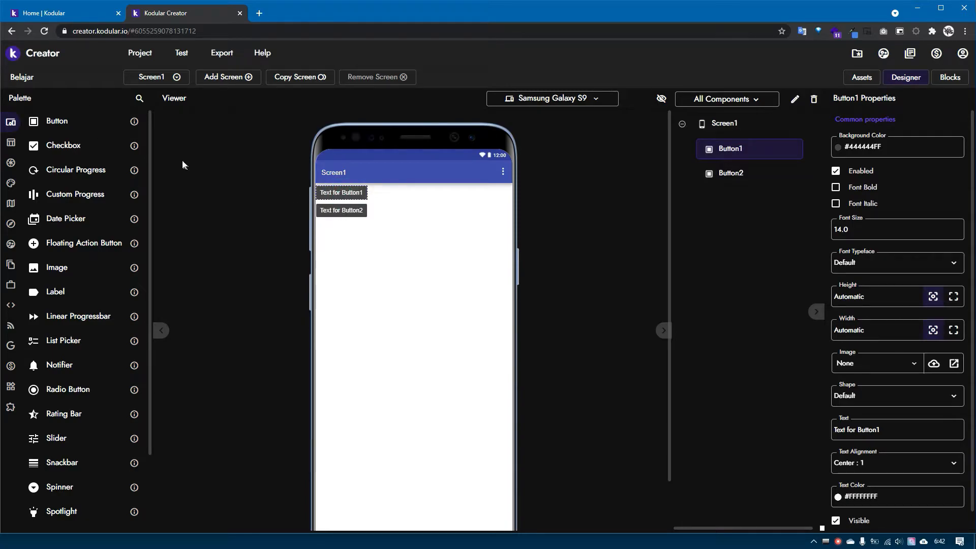
click(356, 193)
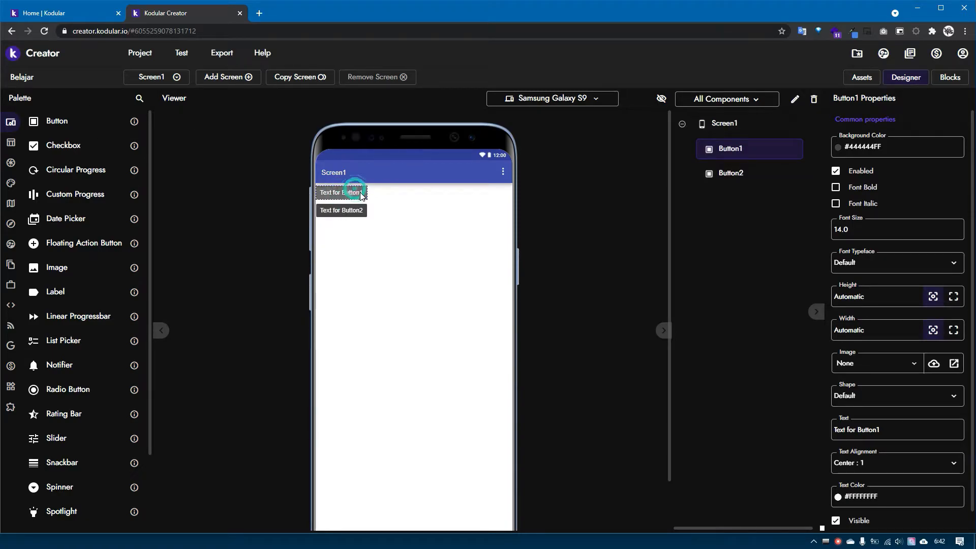
click(362, 196)
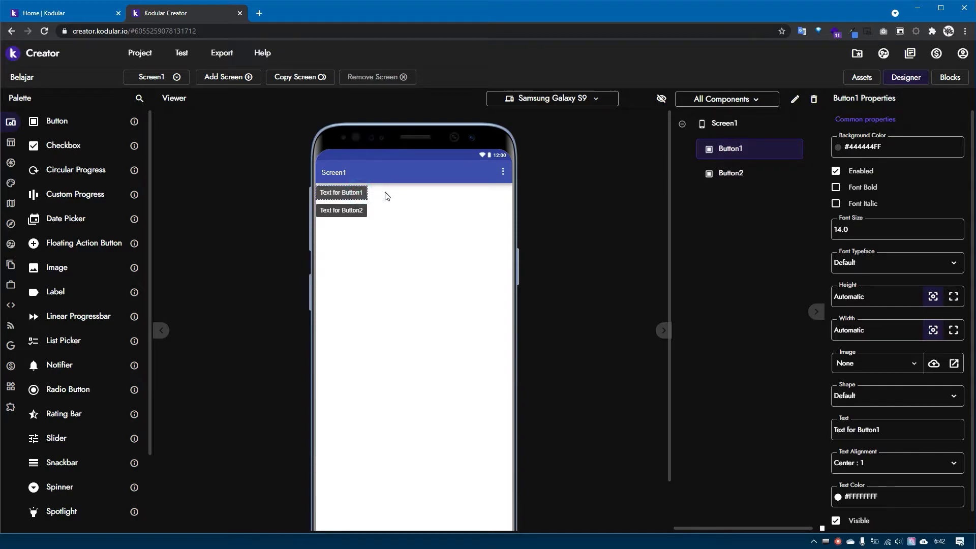
click(394, 212)
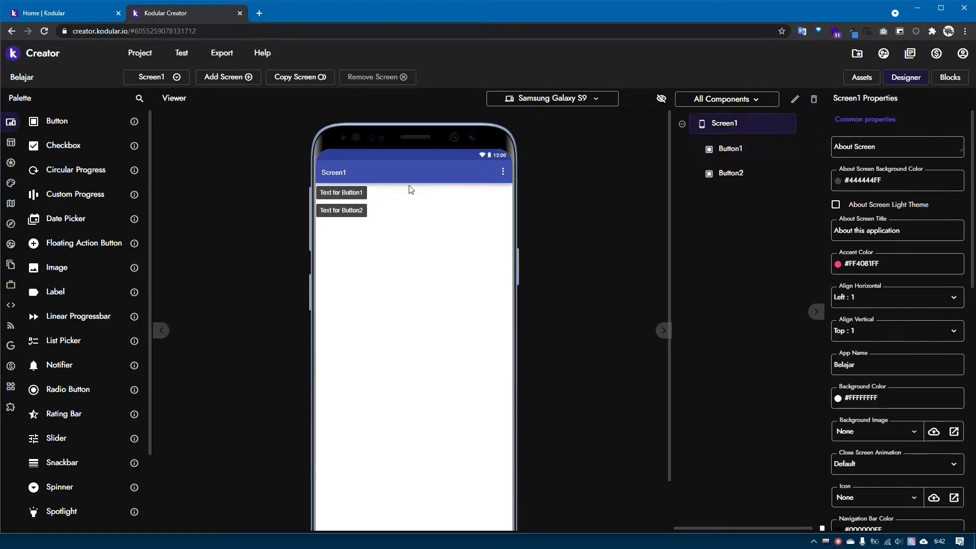
click(333, 194)
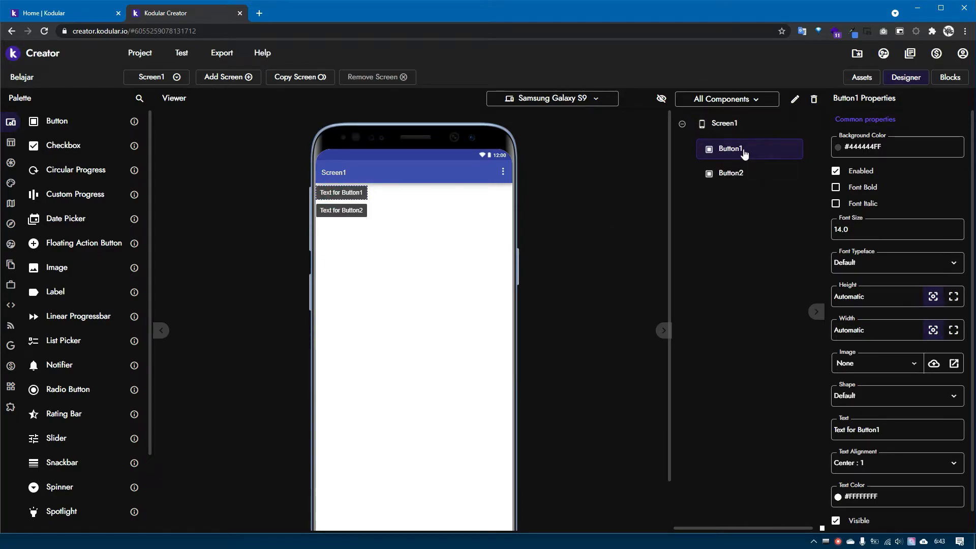
click(331, 192)
click(357, 190)
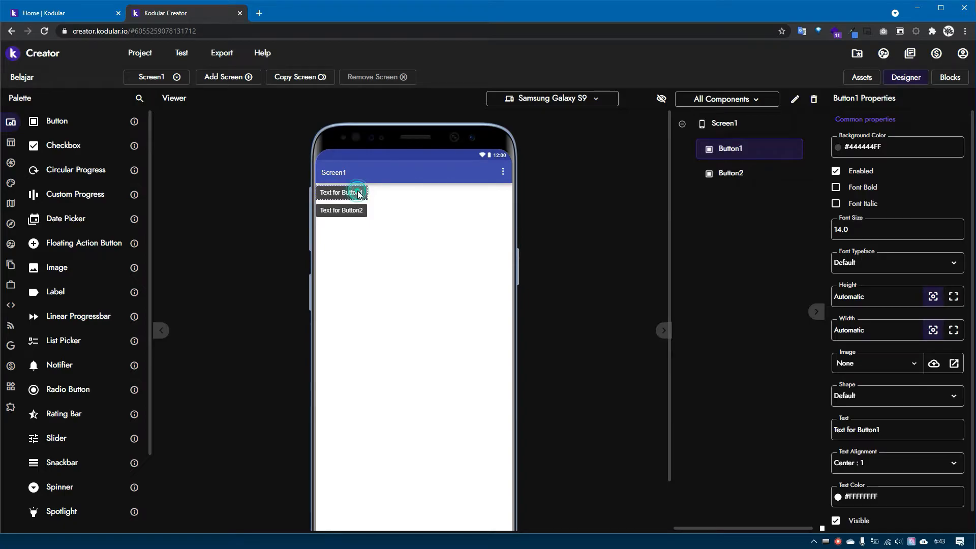
click(340, 196)
click(736, 151)
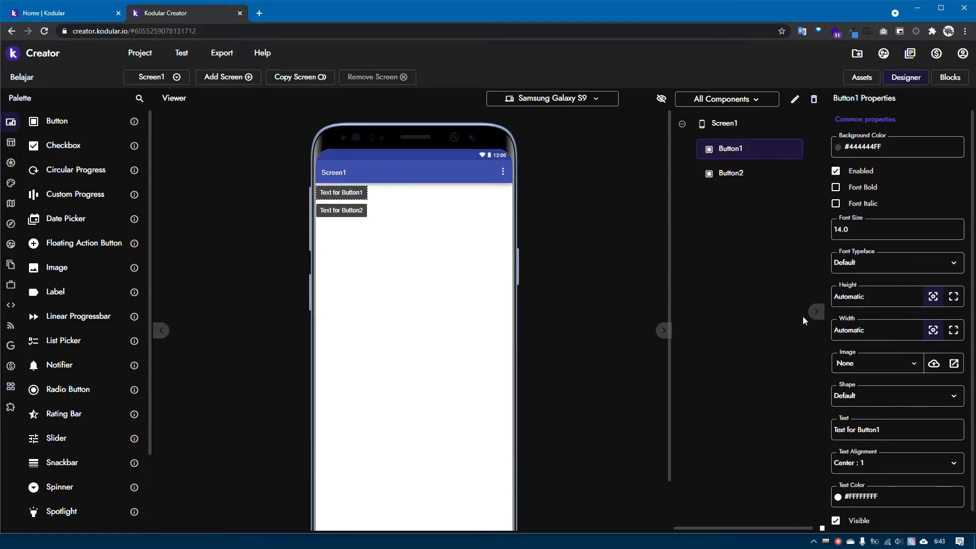
click(736, 146)
Change Button1's text to Login
click(332, 192)
click(330, 192)
click(335, 195)
scroll(838, 452, down, 1)
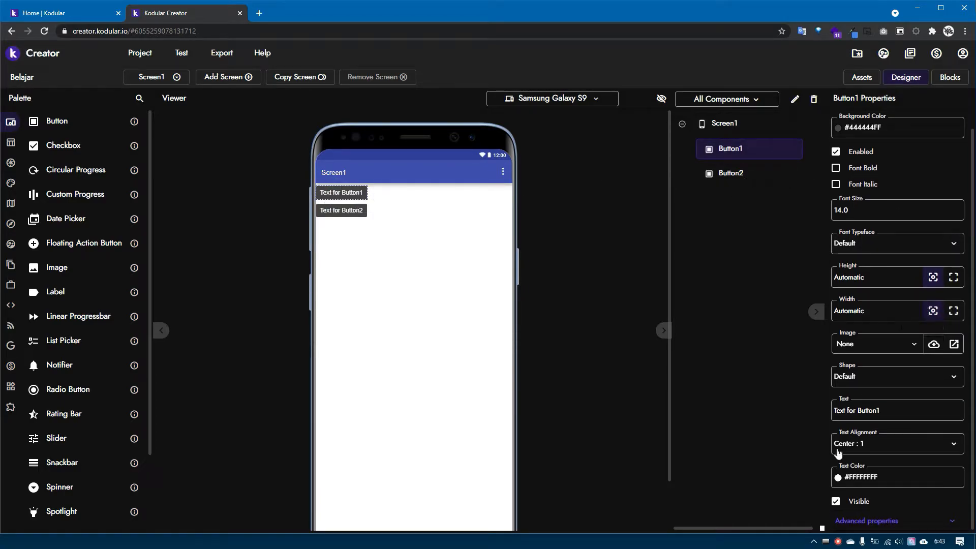
triple_click(888, 411)
text(Login)
key(Return)
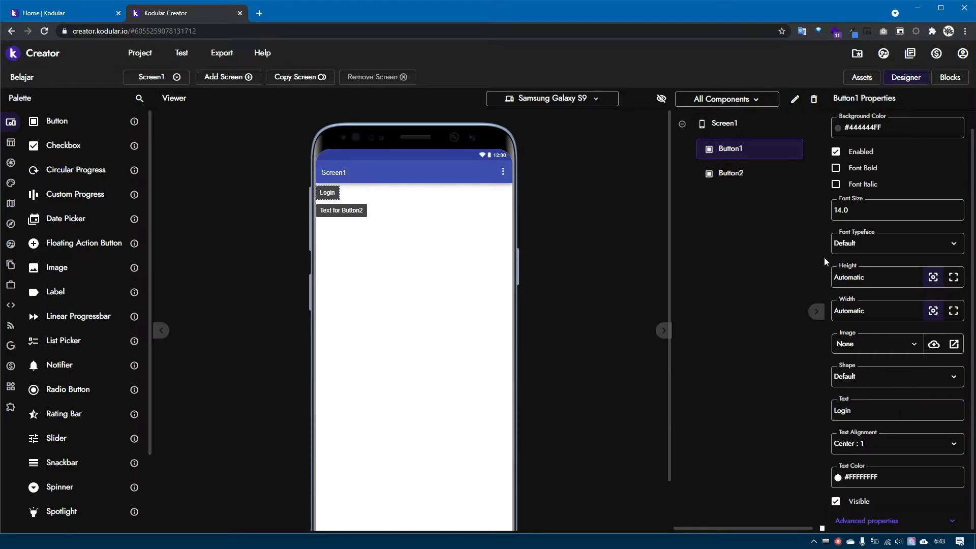
Examine Button1's Text field and its common properties such as Font Bold
double_click(864, 409)
click(841, 401)
double_click(846, 400)
click(869, 409)
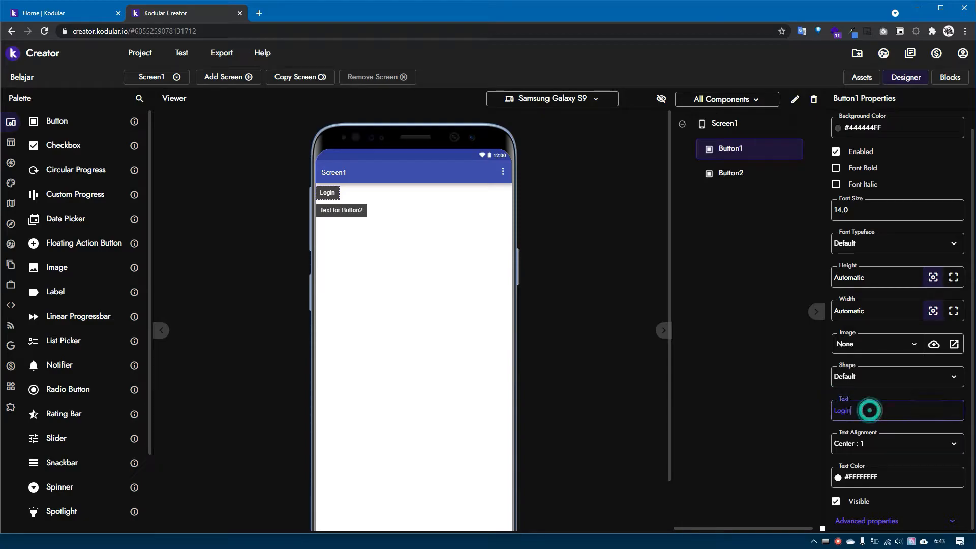
double_click(866, 412)
click(783, 424)
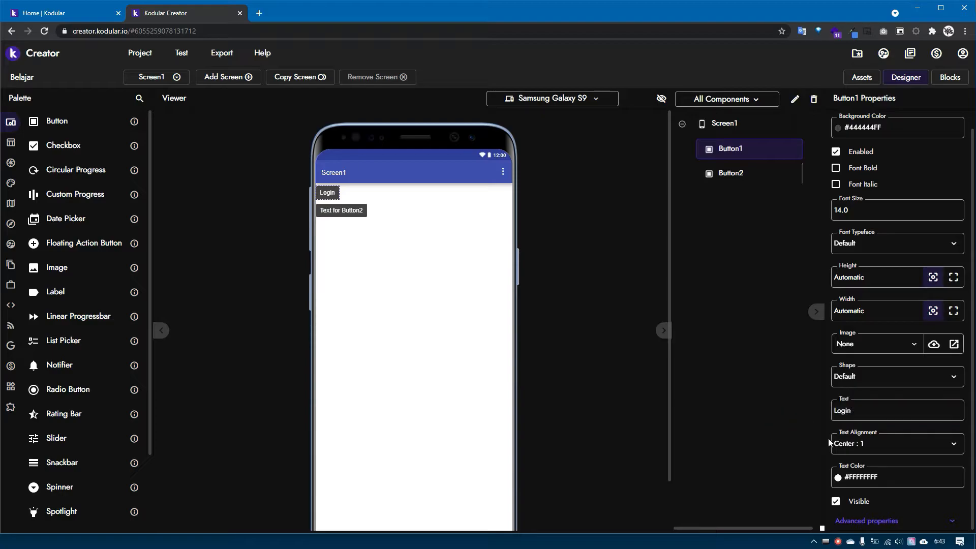
scroll(861, 189, up, 1)
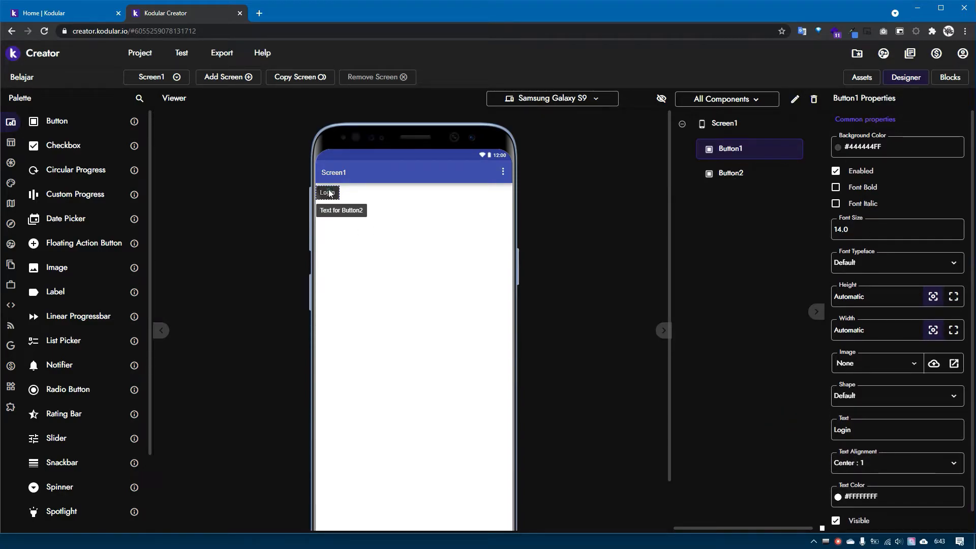
click(857, 189)
click(857, 189)
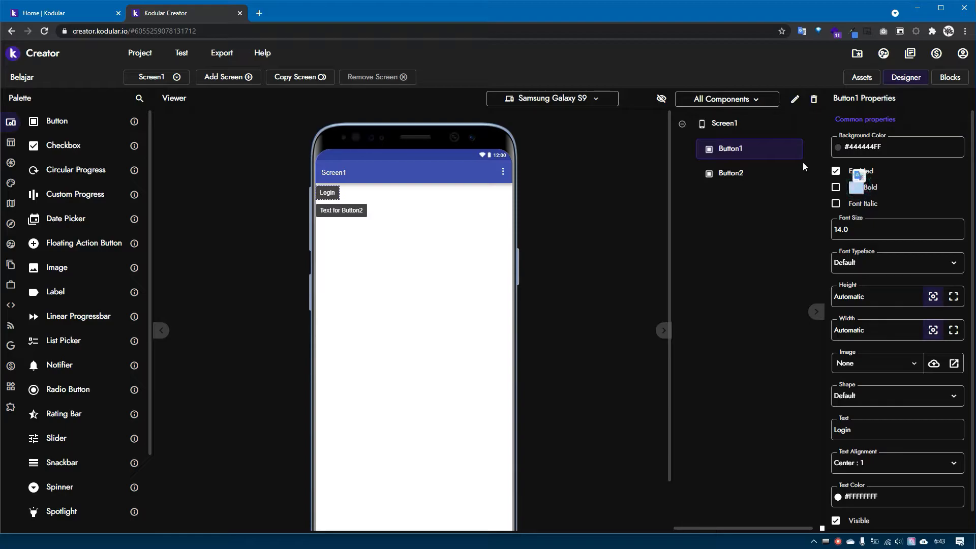
click(496, 235)
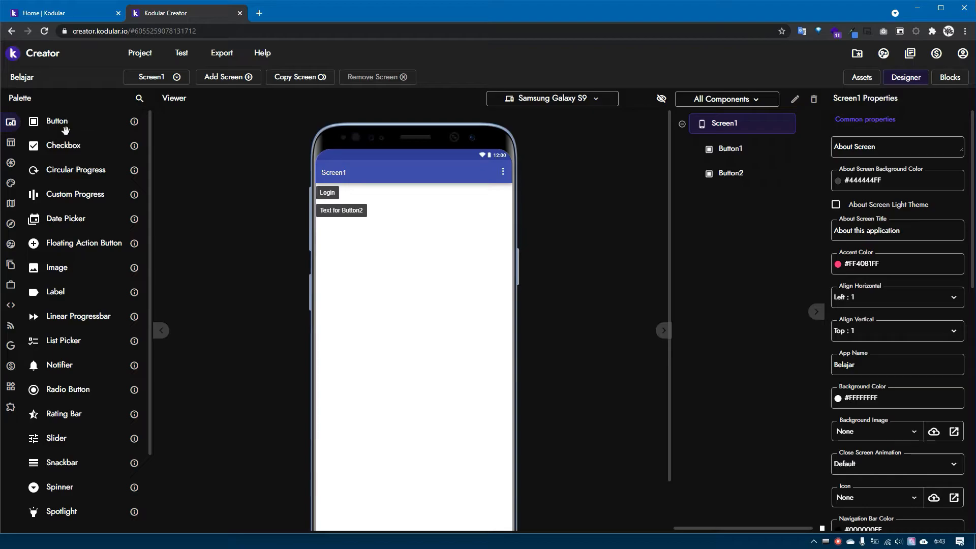
Add a Checkbox and a Circular Progress component to Screen1 below the two buttons
drag(72, 148, 375, 257)
drag(54, 169, 386, 287)
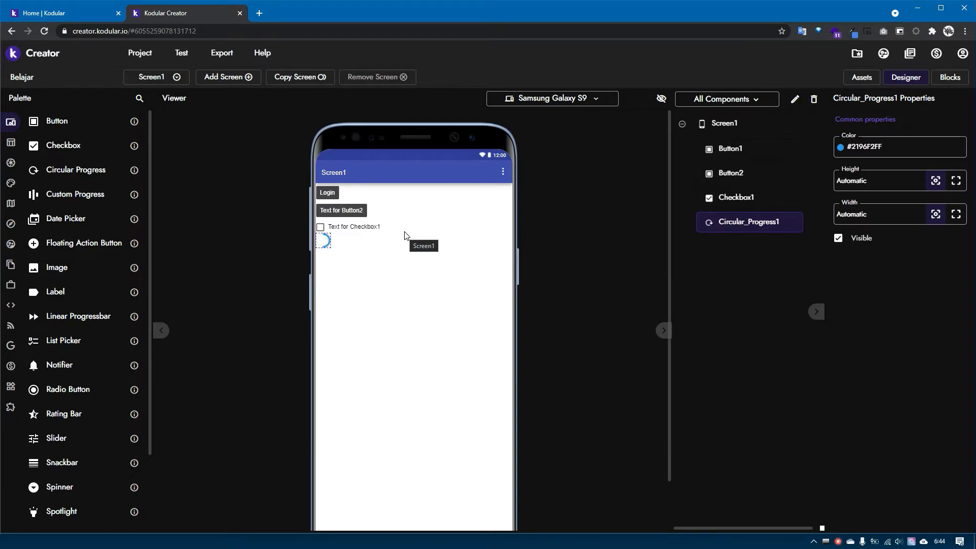
click(350, 264)
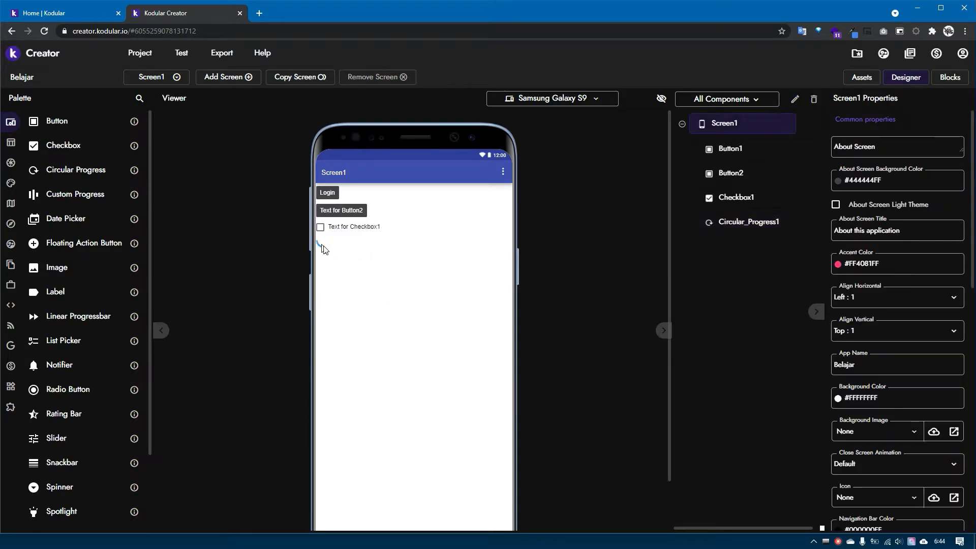
click(322, 242)
click(348, 284)
Look through the rest of the User Interface components down to Time Picker
mouse_move(66, 219)
mouse_down()
mouse_move(264, 227)
mouse_move(373, 275)
mouse_move(153, 234)
mouse_move(72, 234)
mouse_up()
scroll(72, 244, down, 3)
scroll(80, 495, up, 3)
scroll(81, 495, down, 3)
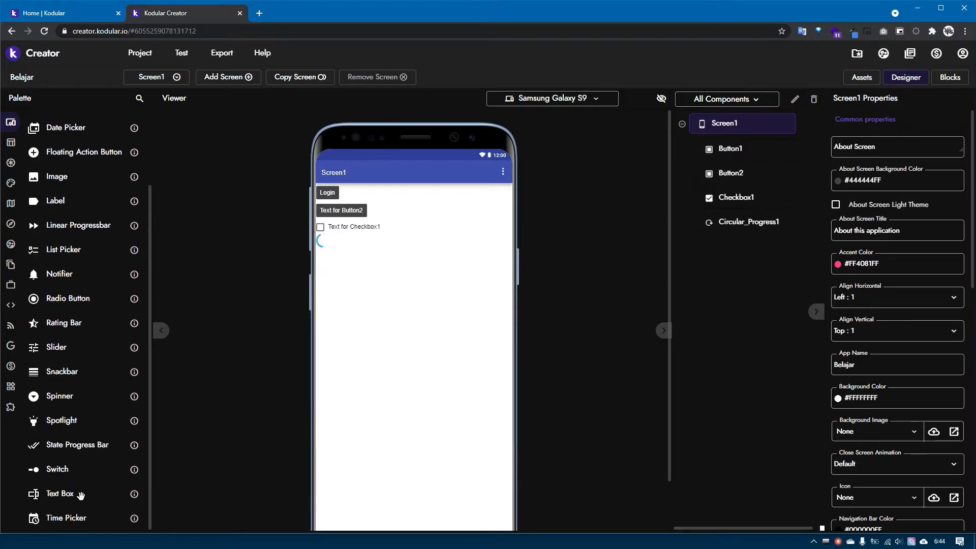
scroll(73, 314, up, 2)
scroll(75, 322, down, 2)
Examine the Layout category's General, Lists, Navigation and Views groups in the Palette
mouse_move(36, 122)
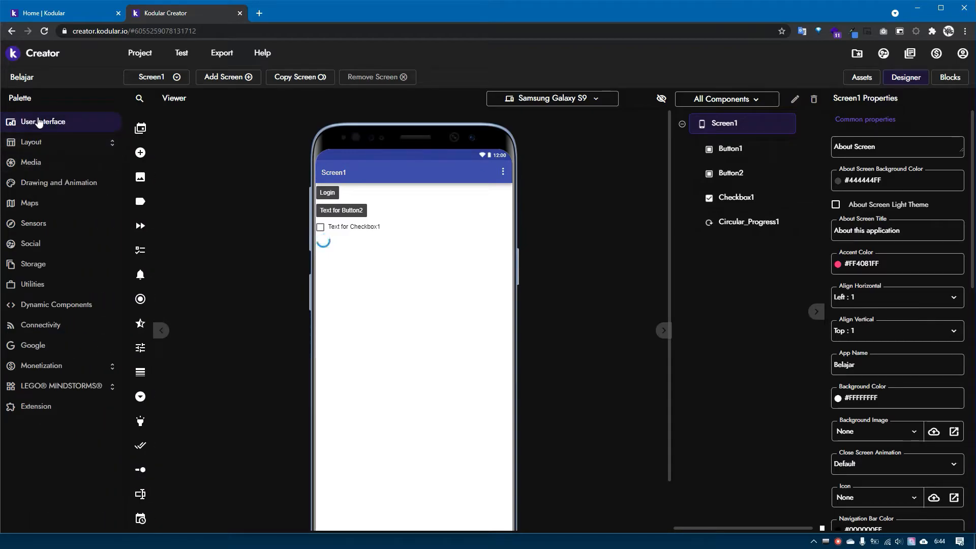
click(68, 143)
click(49, 166)
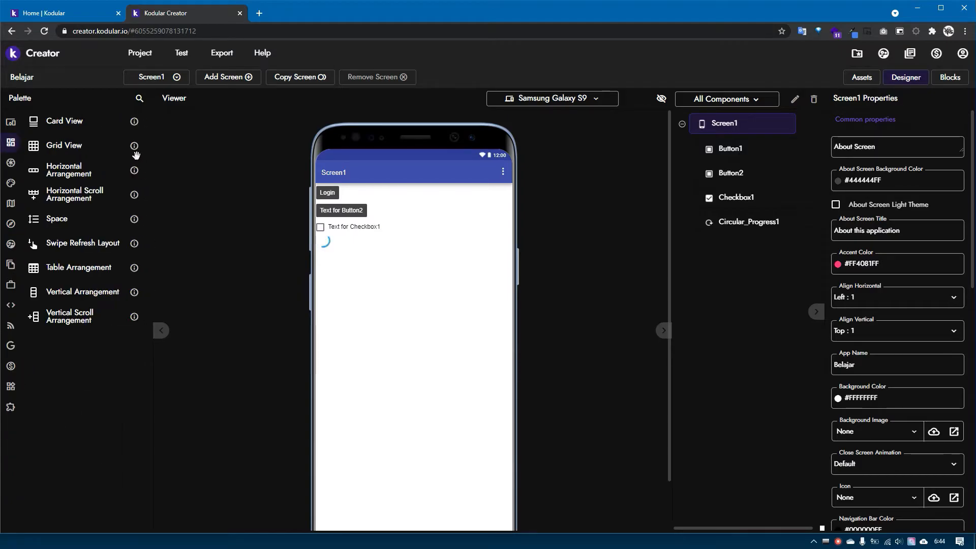
mouse_move(18, 142)
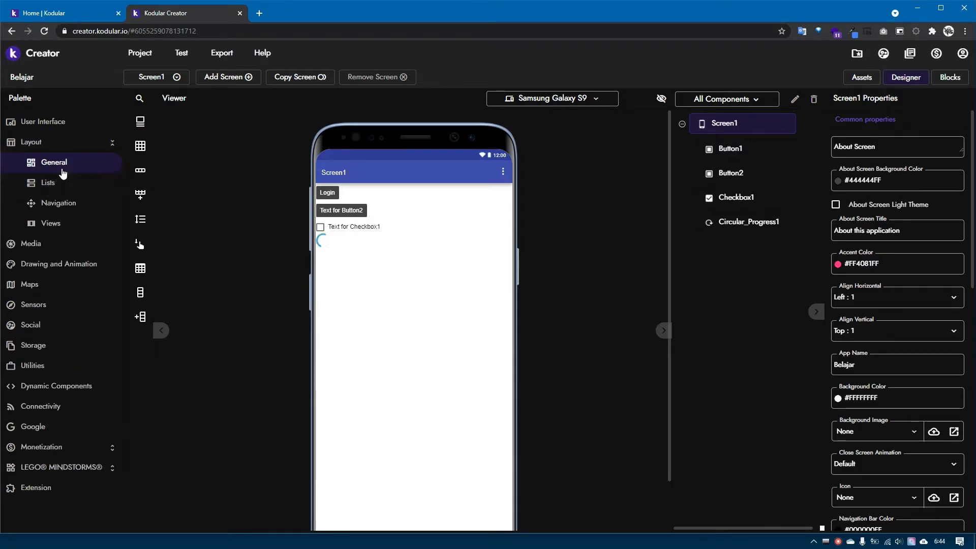
click(76, 190)
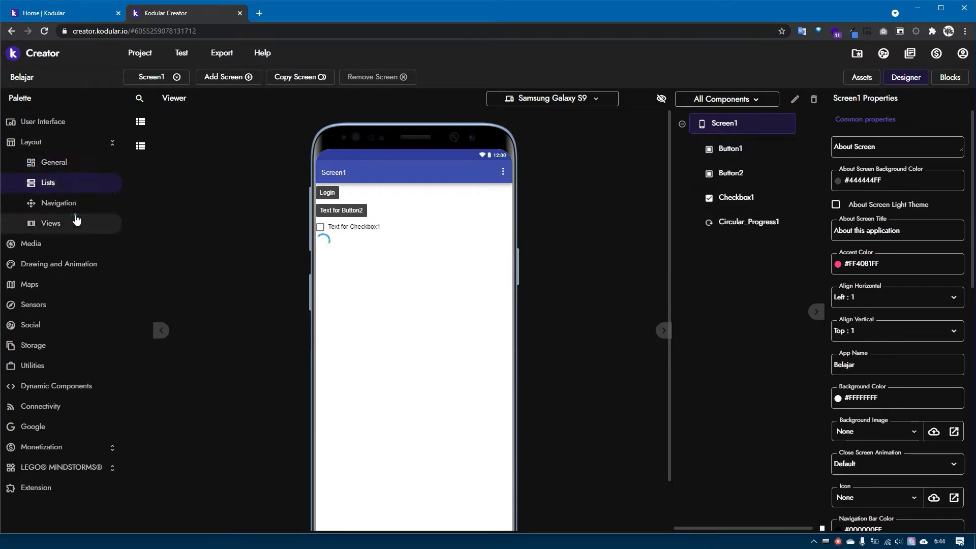
click(76, 218)
click(64, 208)
Add a Card View and a Grid View from the General layouts below the Circular Progress
click(65, 166)
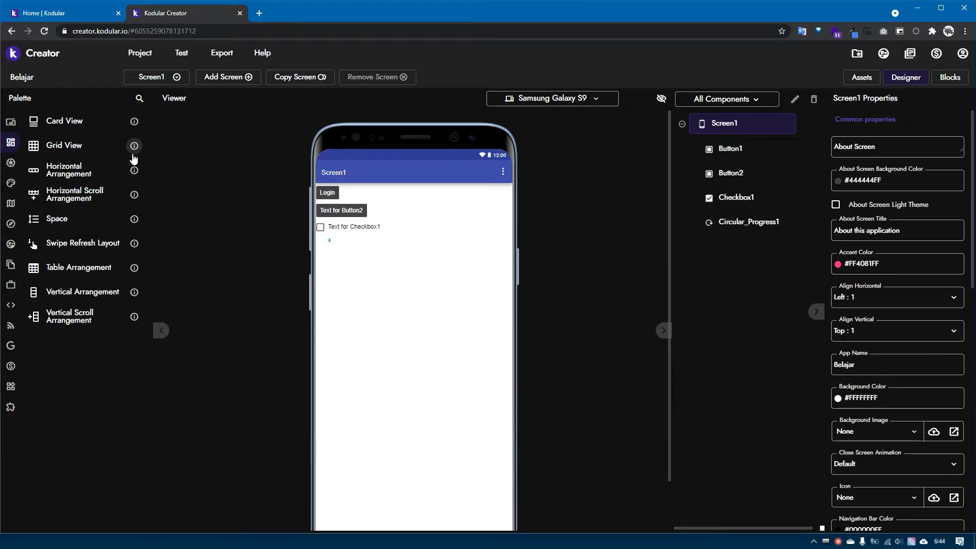
mouse_move(15, 143)
drag(80, 125, 402, 300)
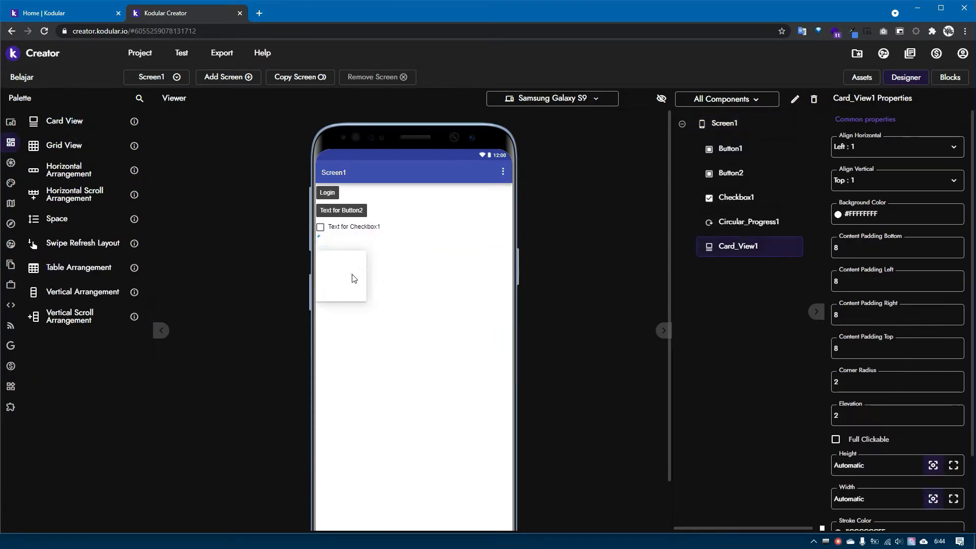
drag(71, 145, 391, 358)
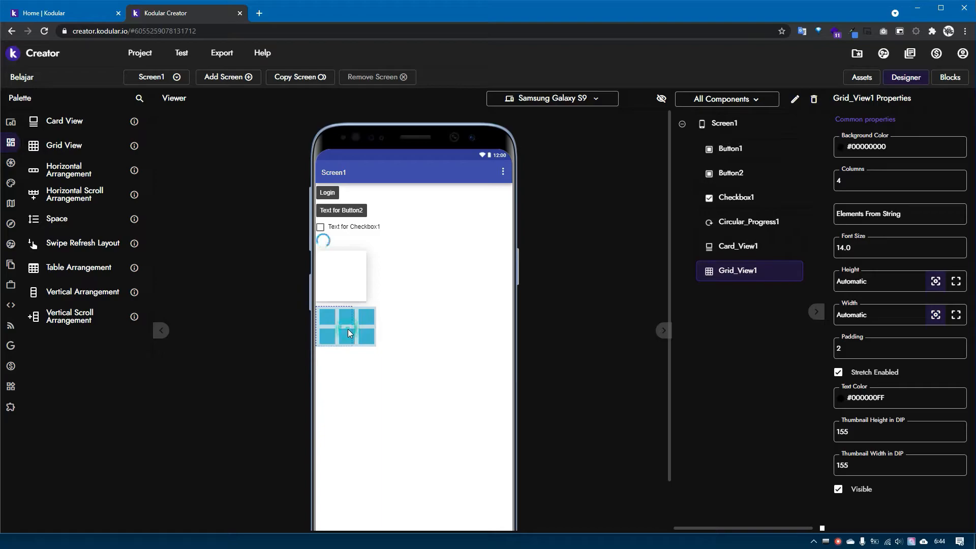
drag(343, 332, 339, 334)
click(421, 381)
Check the Grid View and Card View, and add a Horizontal Arrangement below the Grid View
click(355, 330)
click(341, 295)
click(346, 316)
click(342, 291)
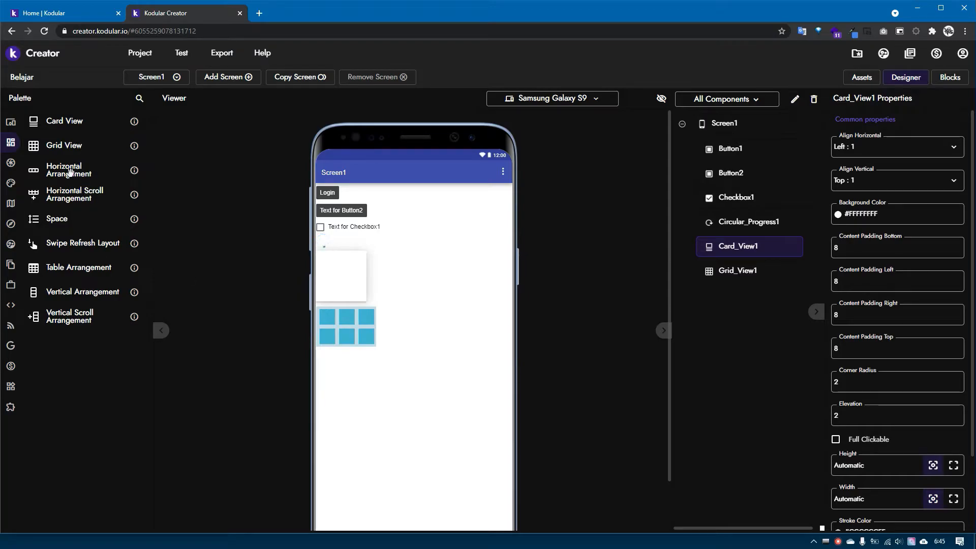
drag(61, 169, 343, 379)
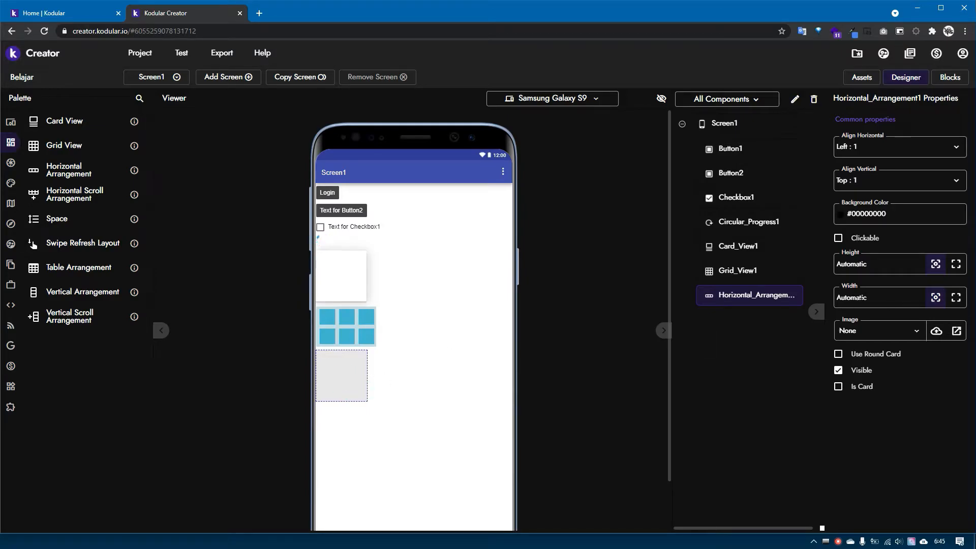
Set the Horizontal Arrangement's width to Fill parent and move Button2 into it
click(955, 298)
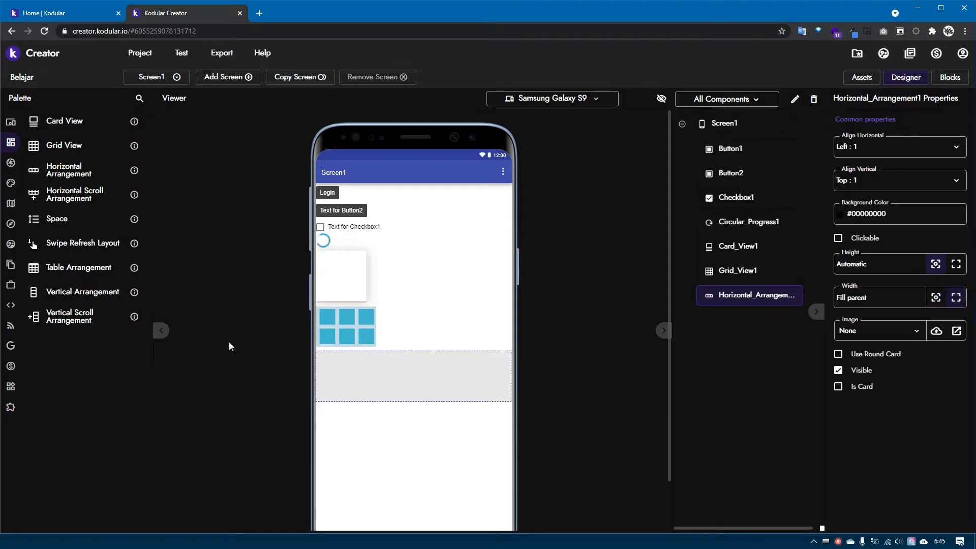
drag(344, 216, 351, 347)
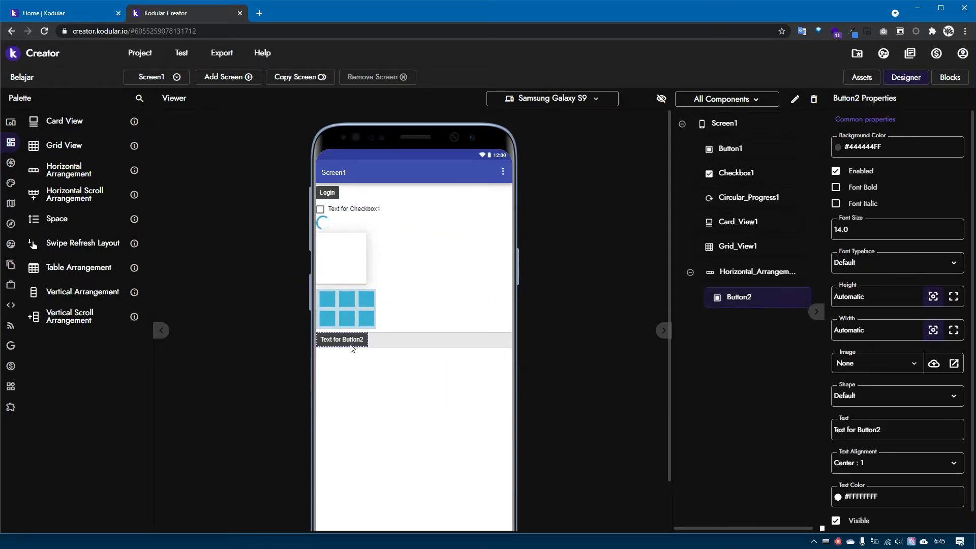
Set the Horizontal Arrangement's horizontal alignment to Right : 2
click(392, 341)
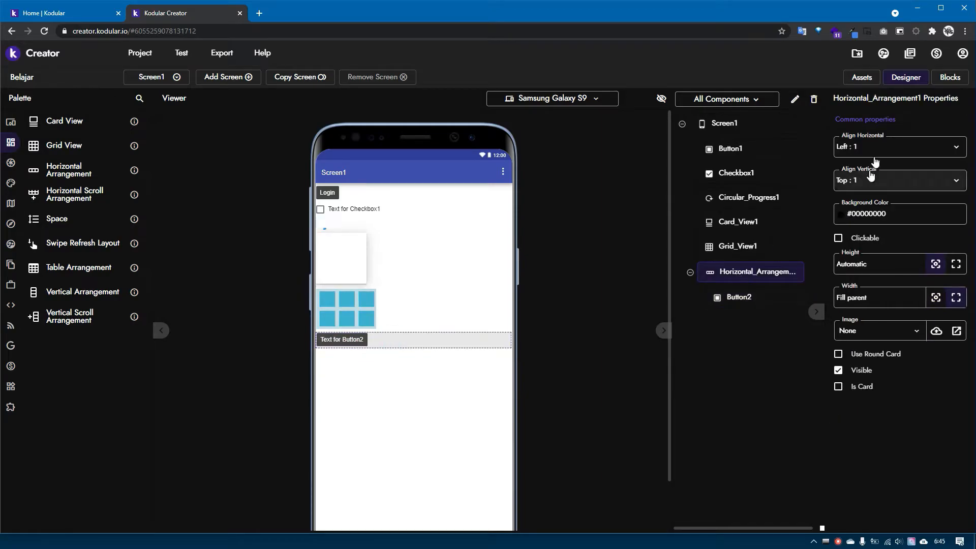
click(874, 147)
click(866, 205)
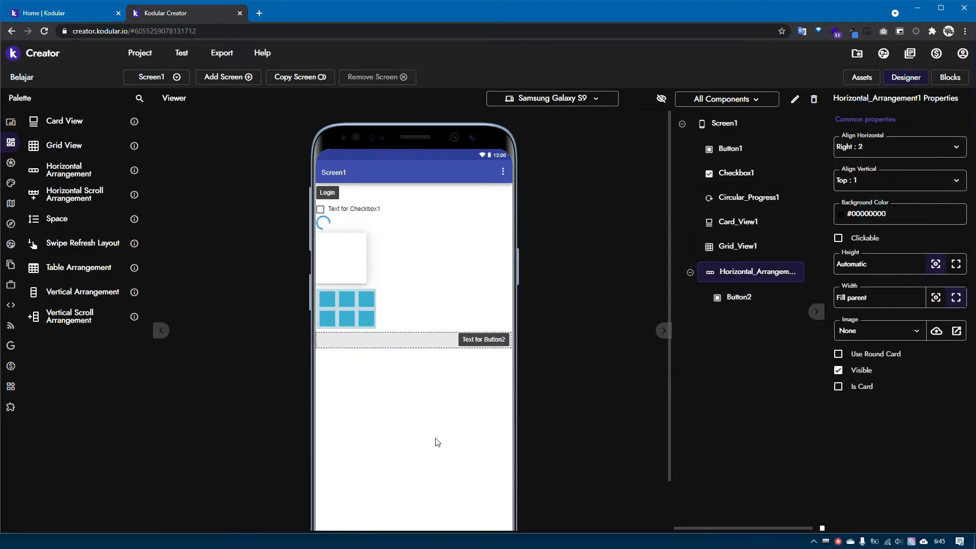
click(433, 436)
click(443, 347)
drag(53, 173, 61, 175)
drag(59, 218, 61, 215)
click(406, 264)
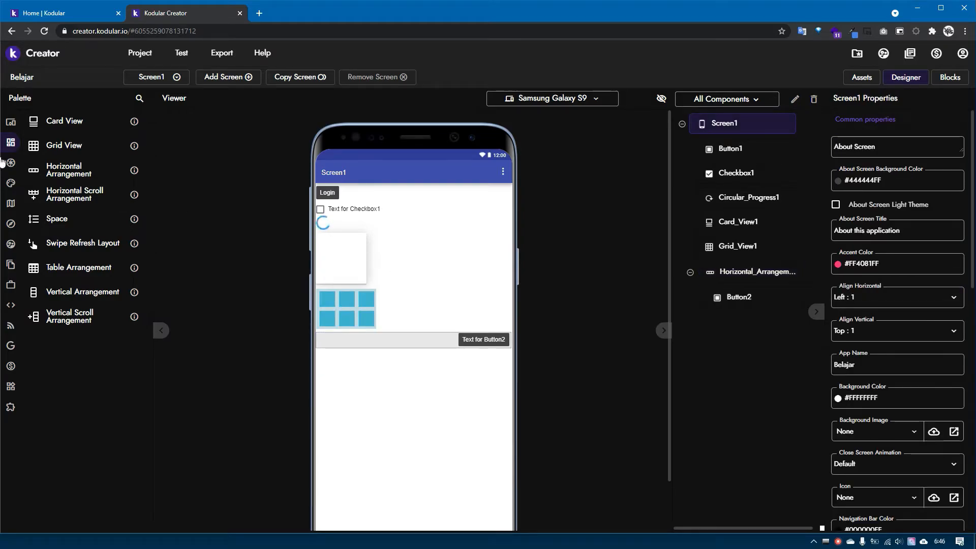
Add a List View from the Lists layouts to Screen1 below the Horizontal Arrangement
mouse_move(11, 163)
click(48, 183)
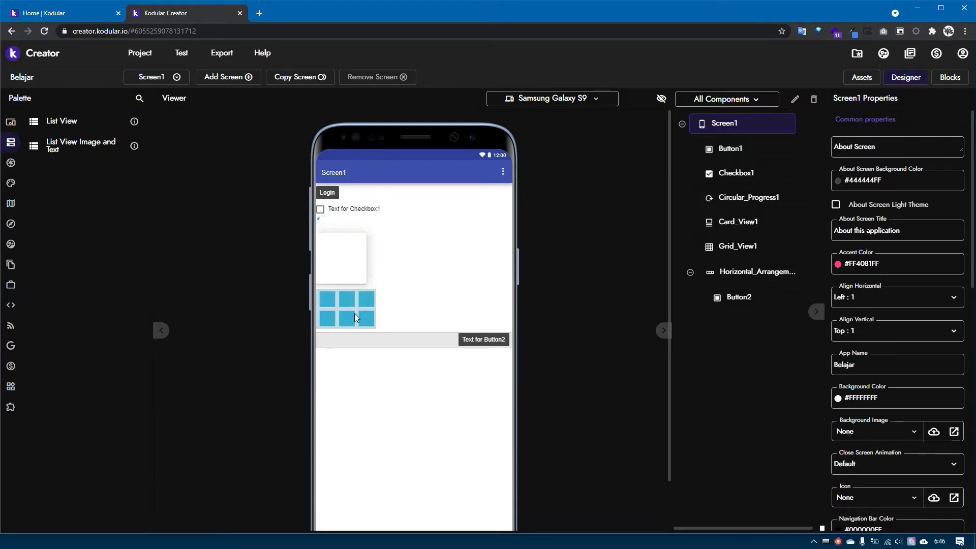
click(348, 341)
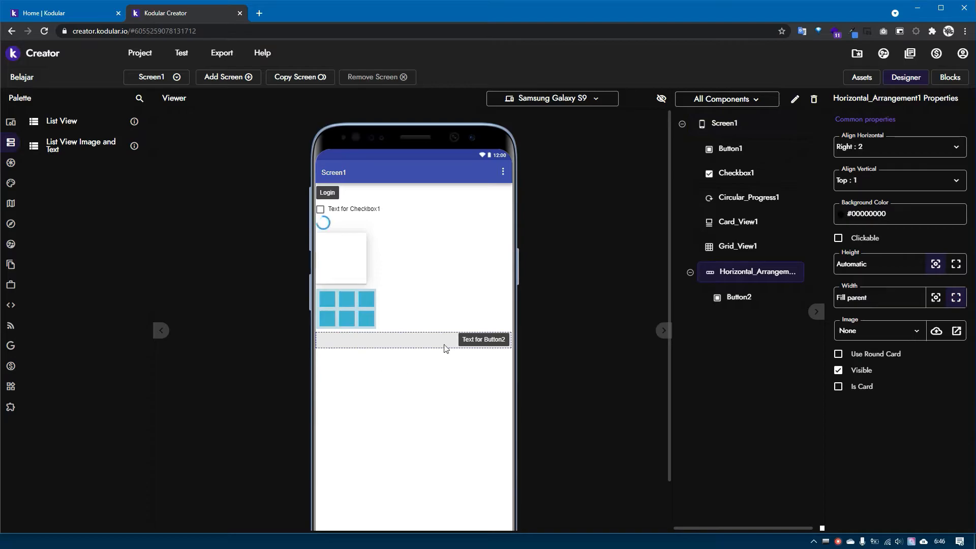
drag(58, 121, 386, 401)
click(382, 371)
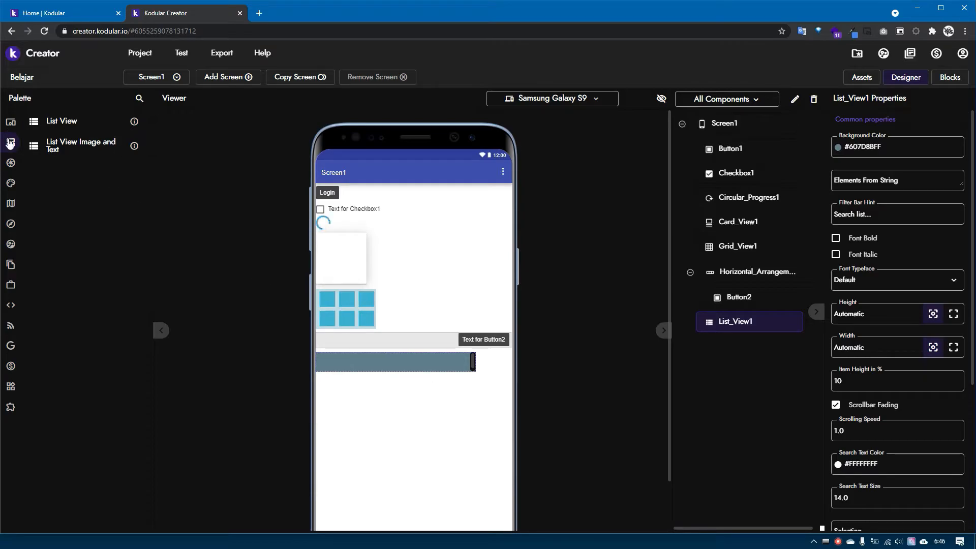
Examine the Layout category's Navigation components and look over the Screen1 preview from its title bar to its lower end
mouse_move(10, 142)
click(47, 203)
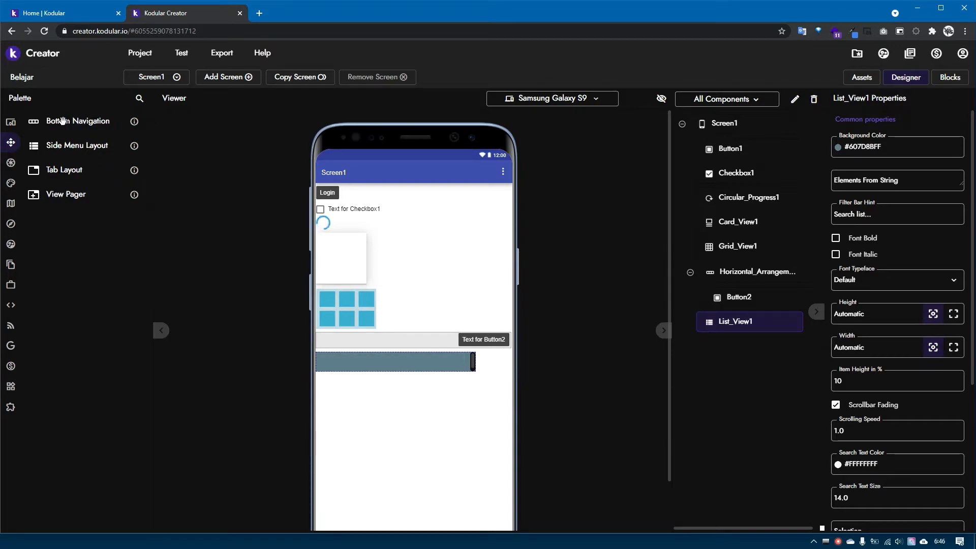
click(438, 404)
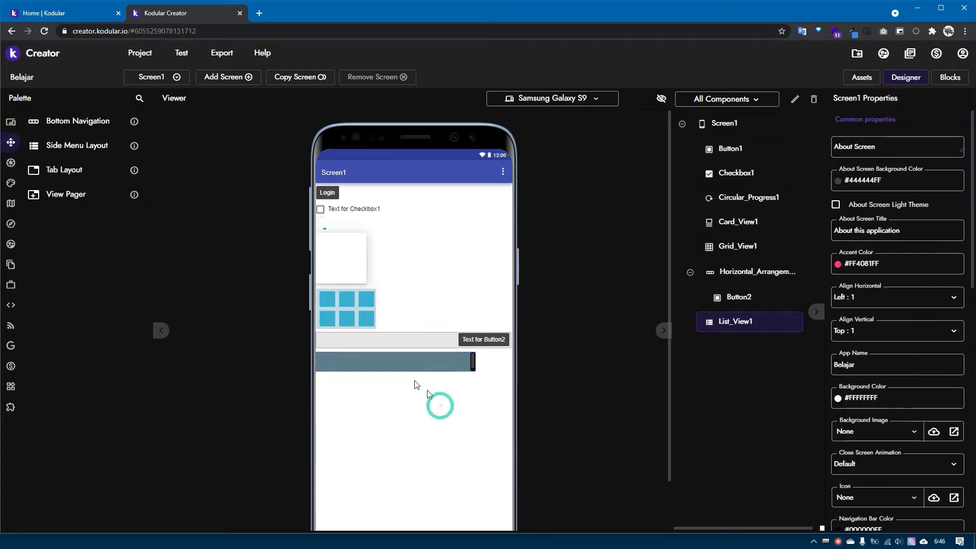
scroll(447, 513, down, 2)
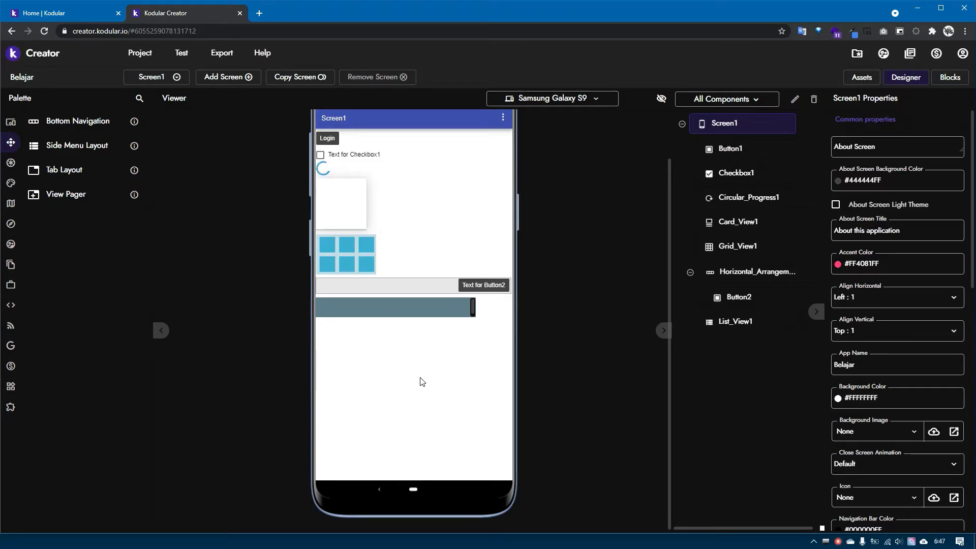
scroll(388, 387, up, 2)
scroll(394, 394, down, 2)
scroll(390, 399, up, 2)
scroll(390, 399, down, 2)
scroll(400, 322, up, 2)
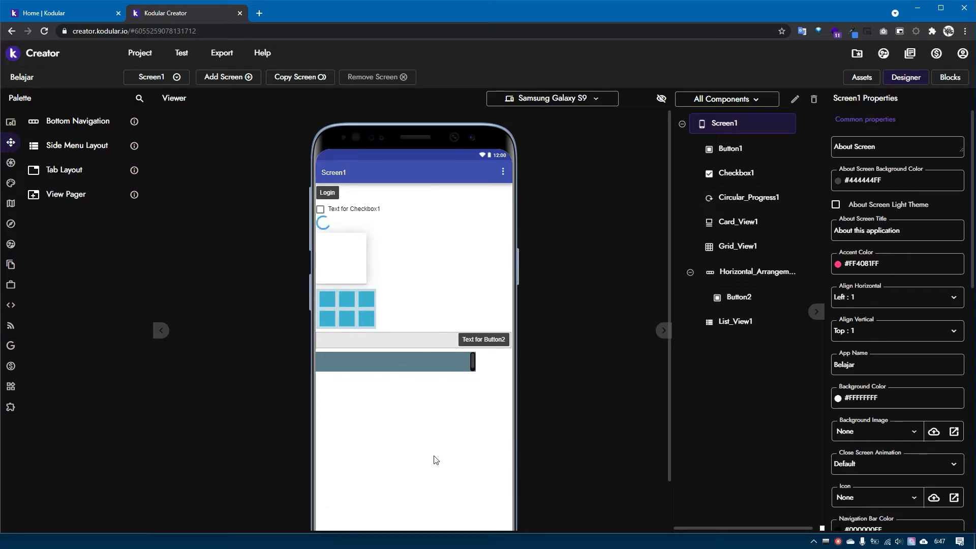
scroll(418, 444, down, 1)
scroll(443, 328, up, 1)
scroll(430, 415, down, 1)
scroll(429, 414, up, 1)
click(396, 371)
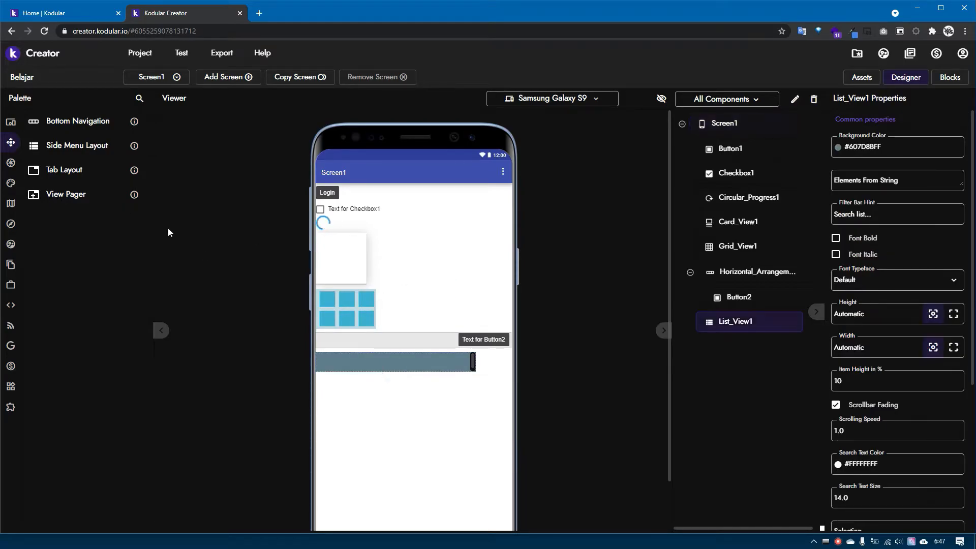
Examine the Layout category's Views components, and check the Card View and Grid View on Screen1
mouse_move(17, 174)
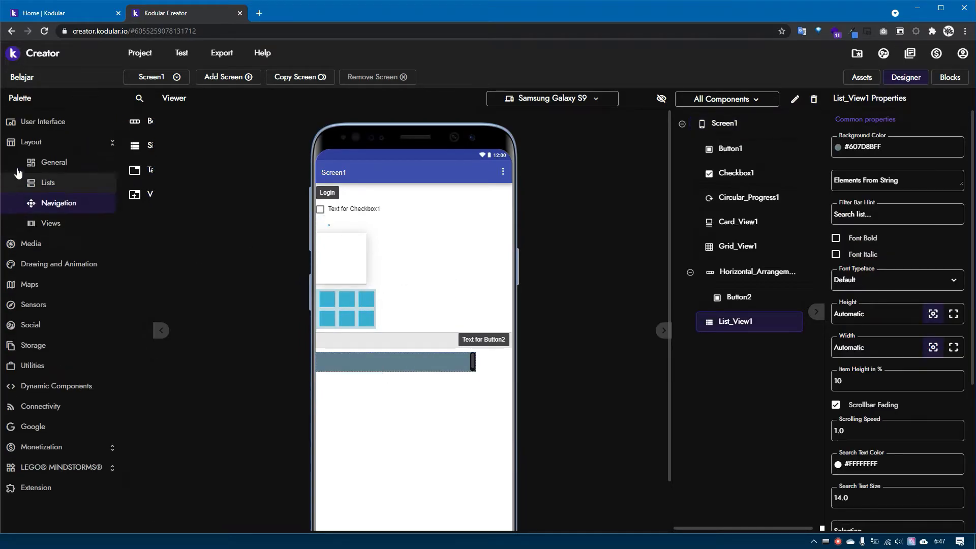
click(60, 222)
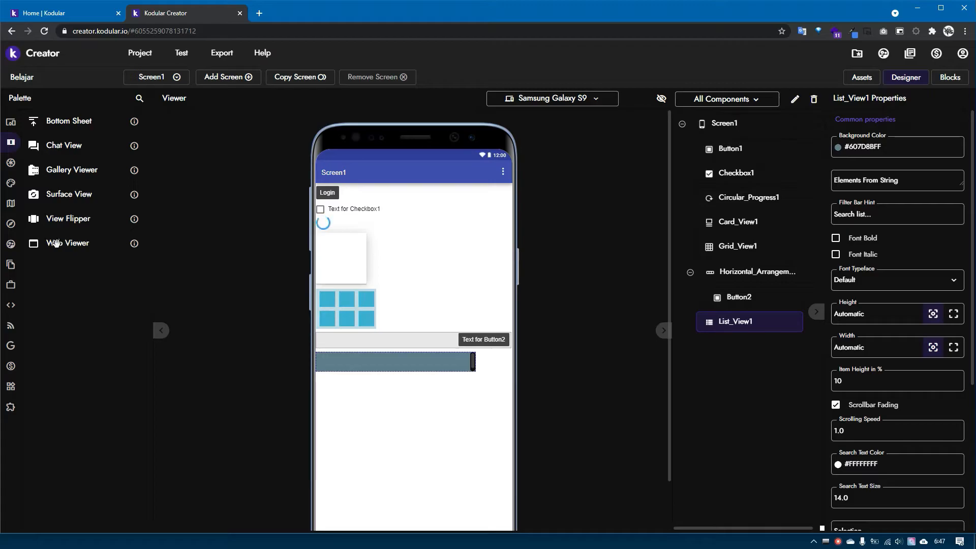
click(100, 244)
click(378, 278)
click(353, 275)
click(367, 312)
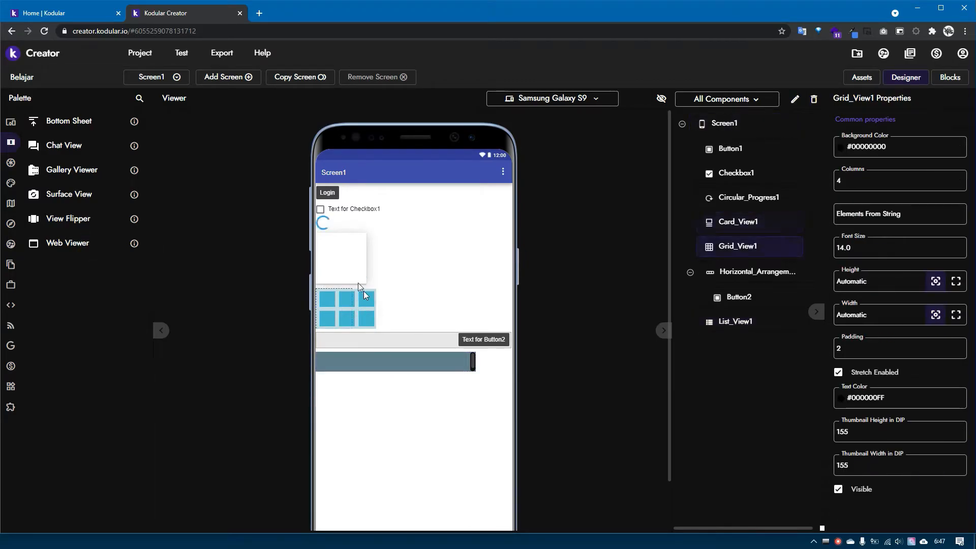
click(343, 258)
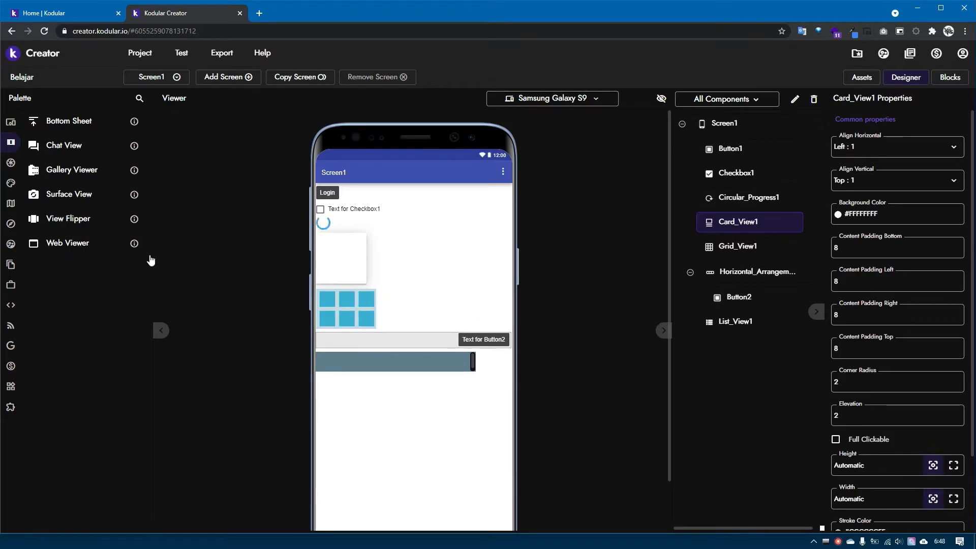
Examine the components in the Media, Drawing and Animation, and Maps categories
mouse_move(10, 163)
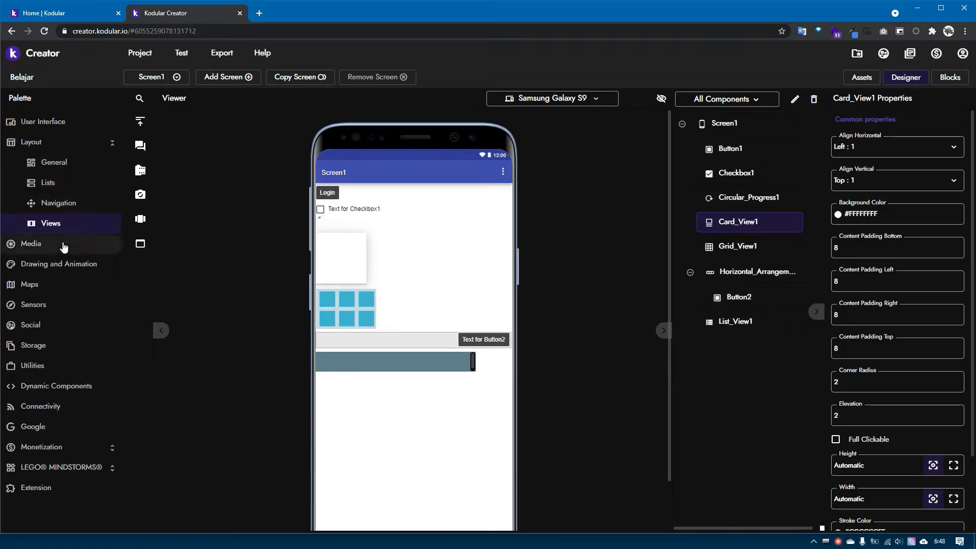
click(63, 246)
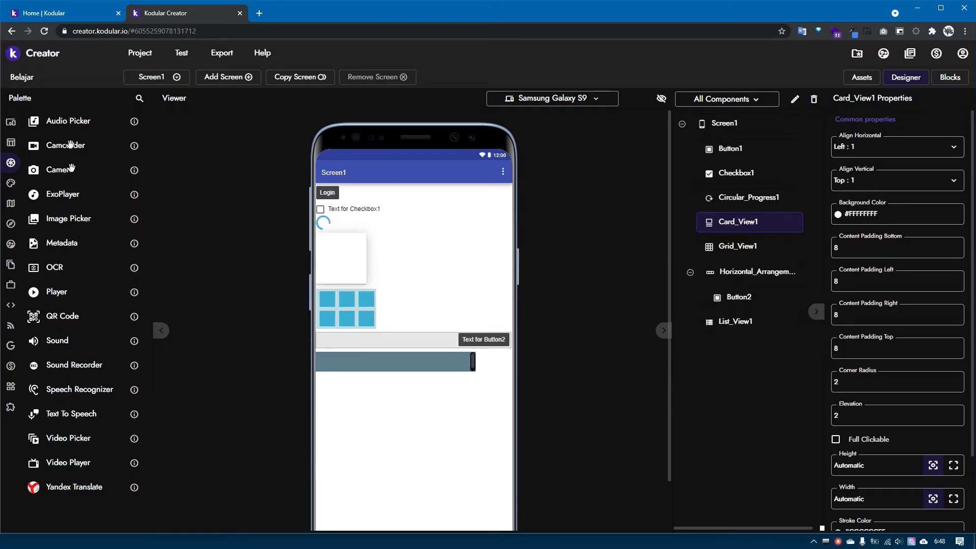
mouse_move(11, 162)
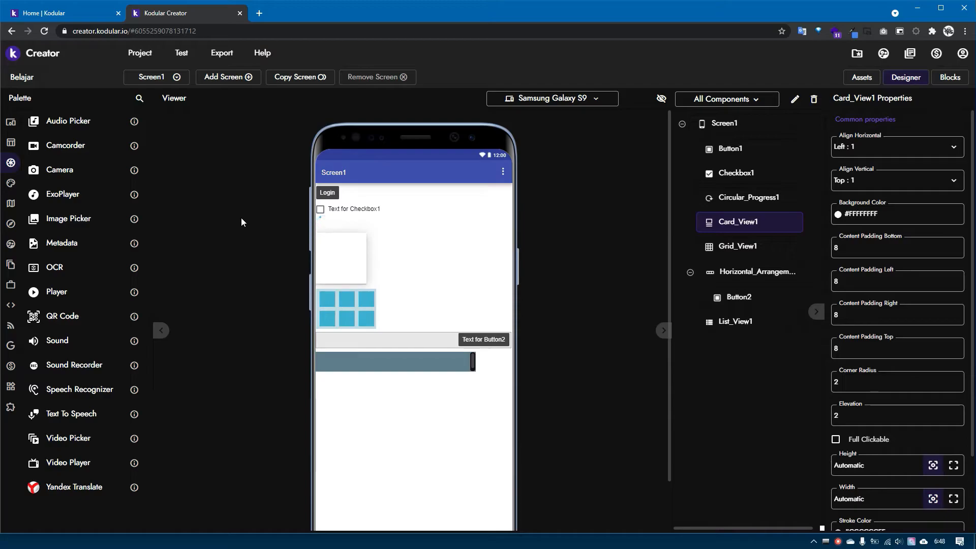
click(27, 187)
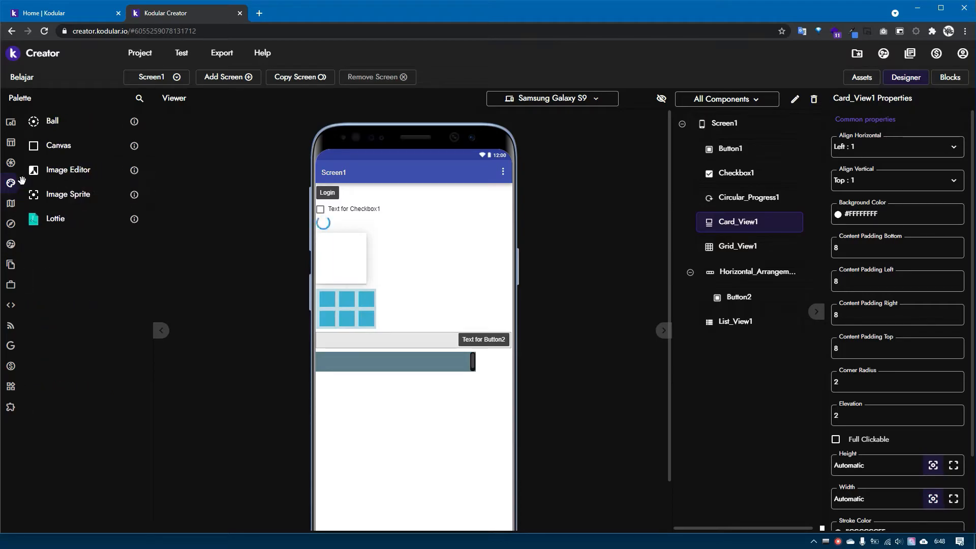
click(11, 204)
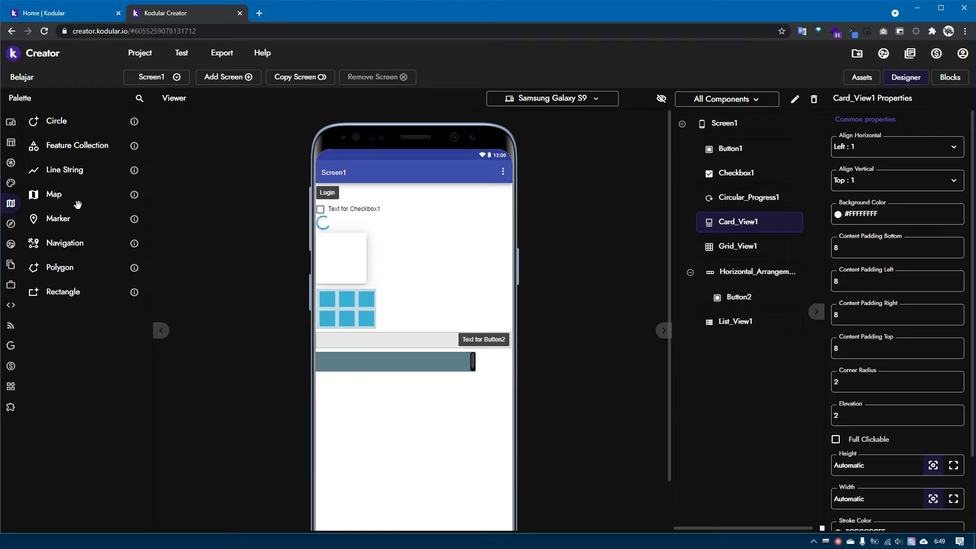
Examine the Sensors components, and check the Card View, Grid View and Horizontal Arrangement on Screen1
click(30, 223)
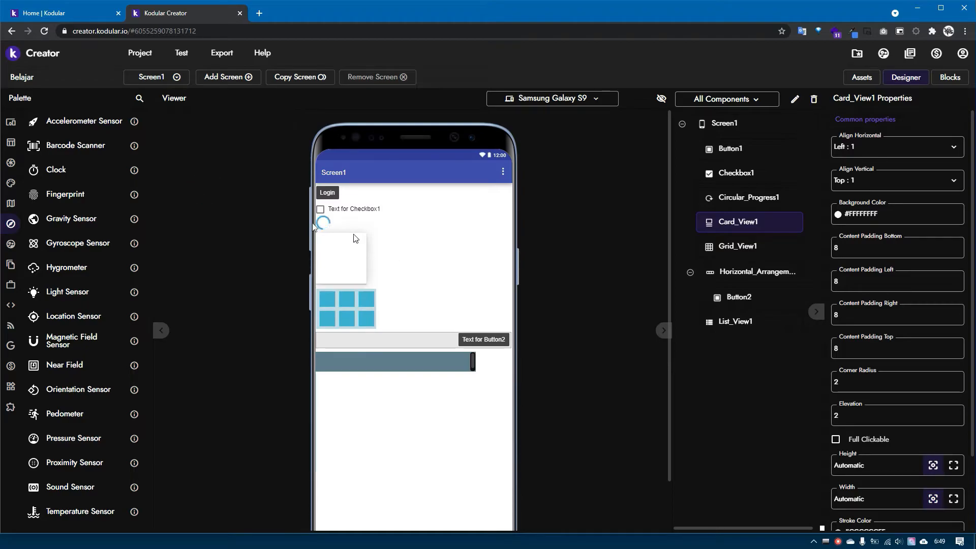
click(434, 208)
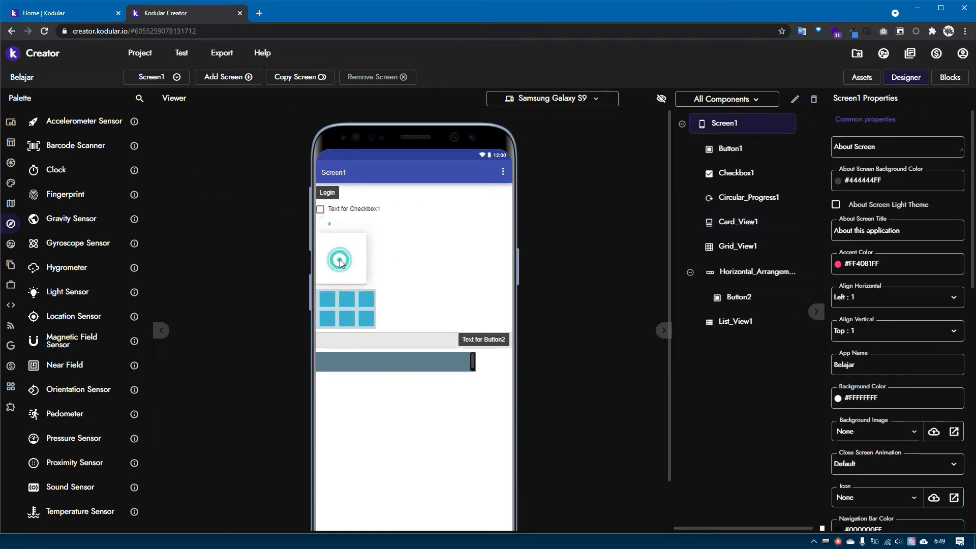
click(340, 259)
click(400, 232)
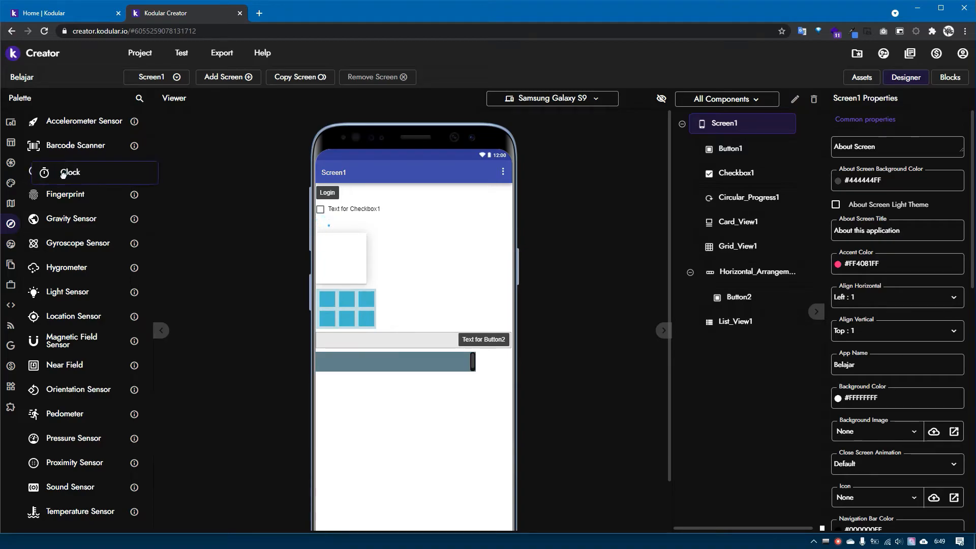
click(361, 317)
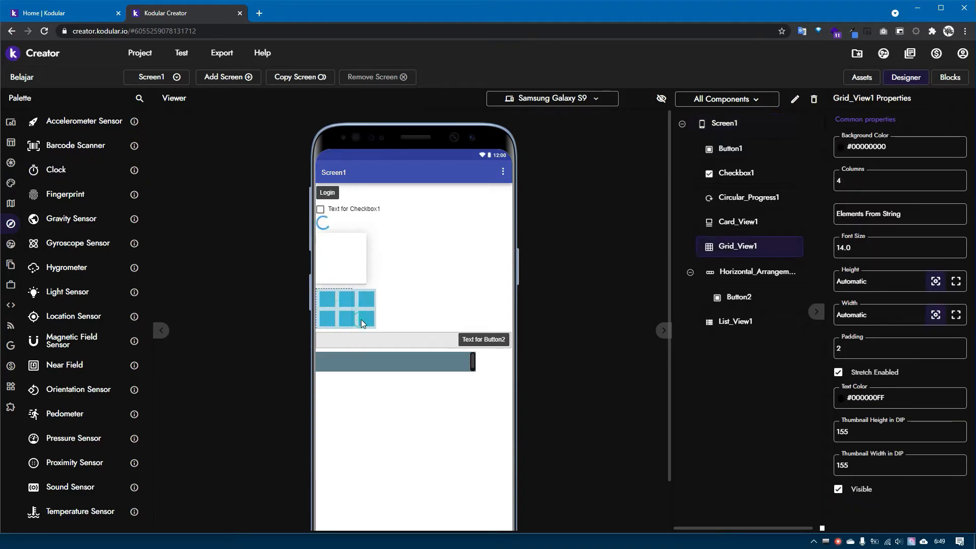
click(361, 340)
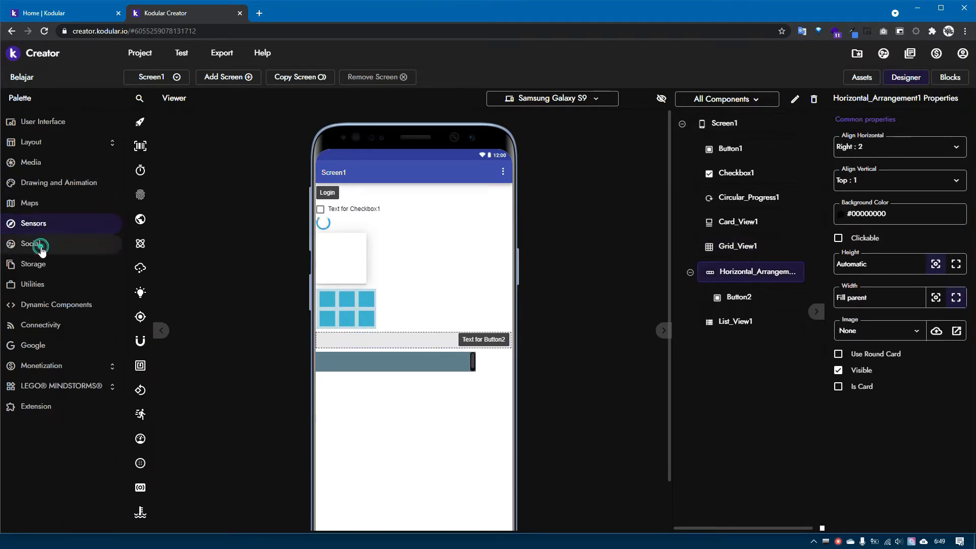
Examine the components in the Social, Storage and Utilities categories
click(41, 244)
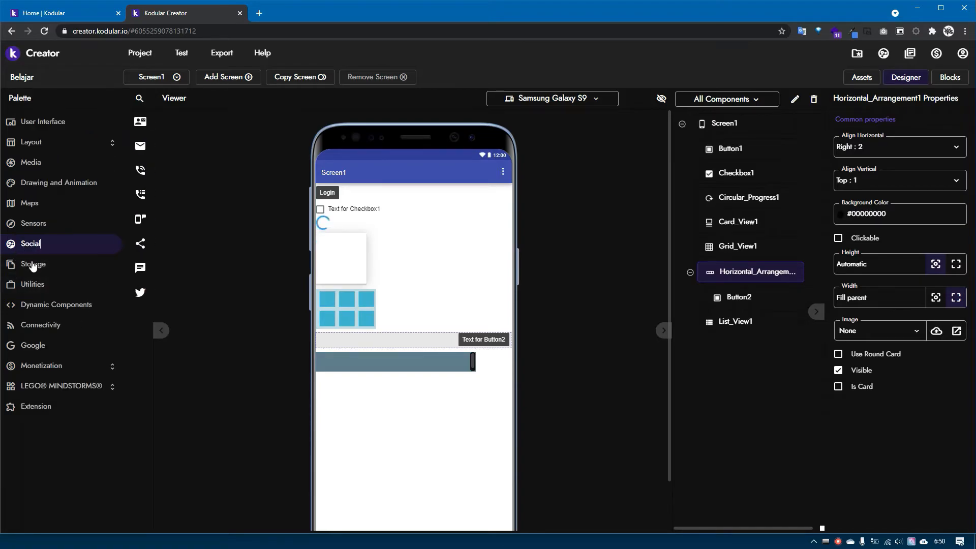
click(20, 265)
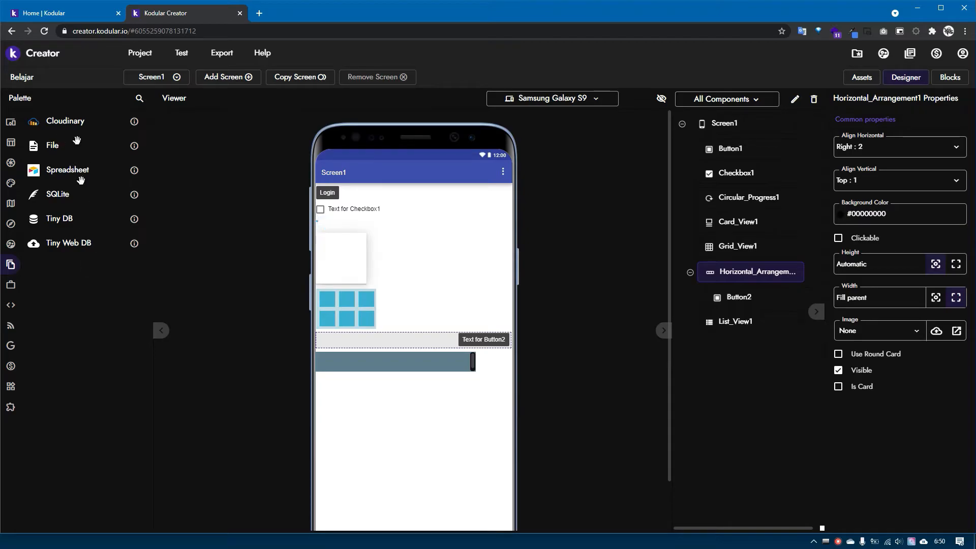
click(454, 264)
click(346, 254)
click(416, 258)
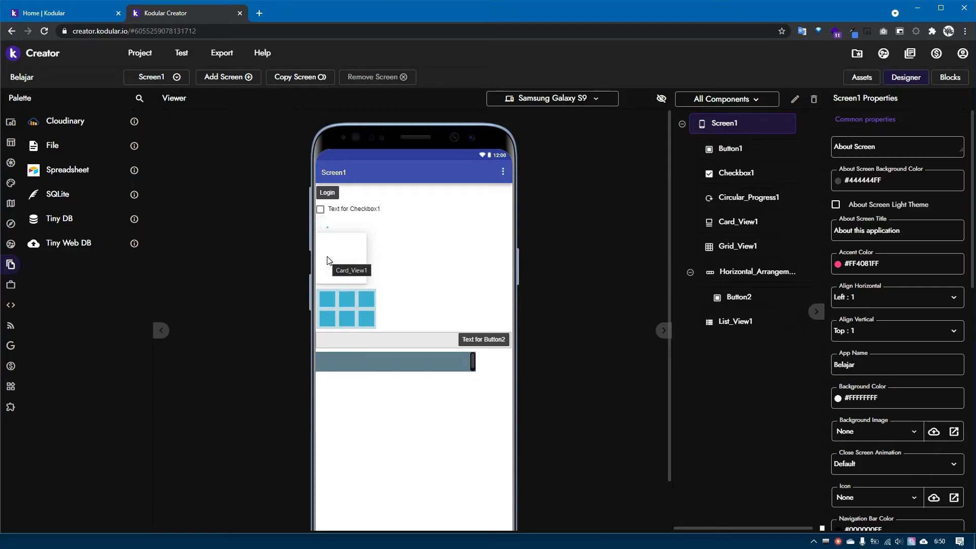
click(43, 288)
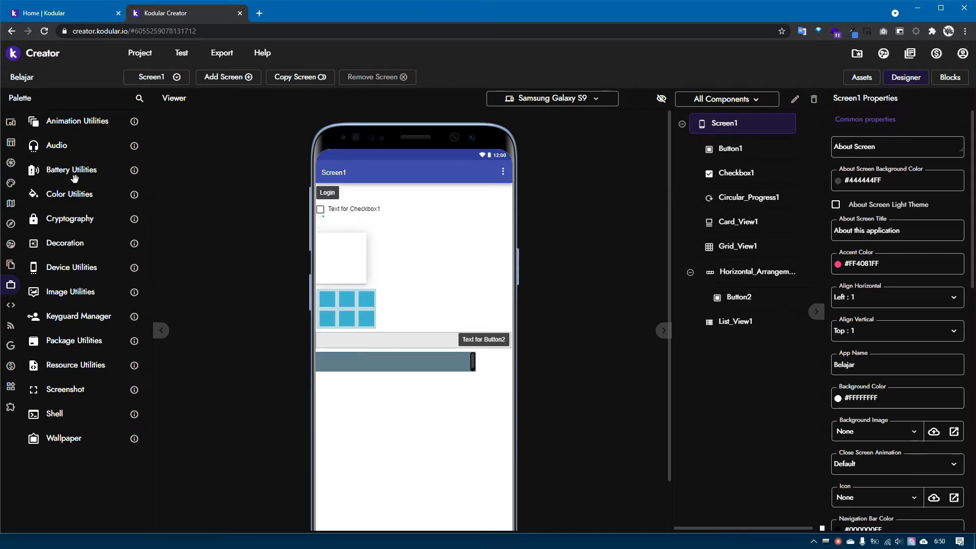
click(356, 249)
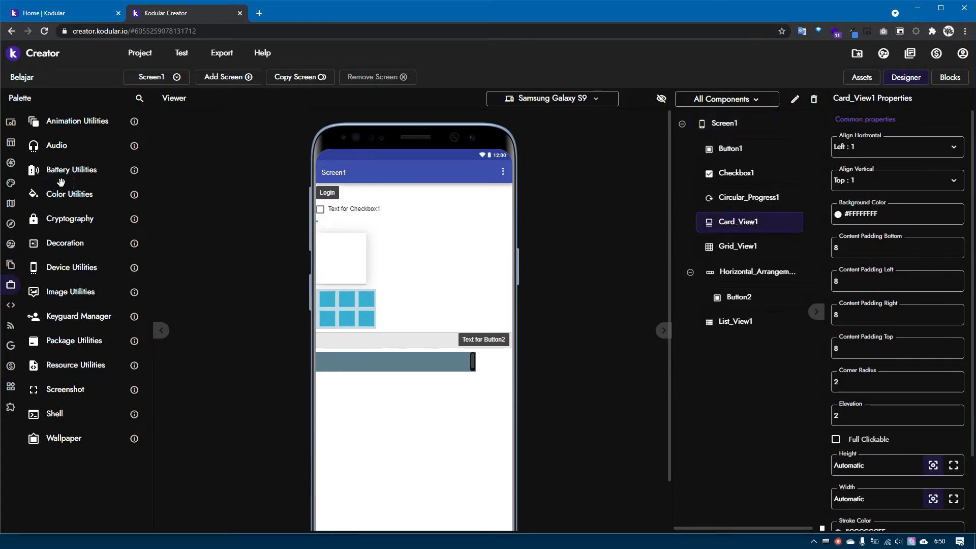
drag(57, 176, 66, 177)
Add a Dynamic Button from the Dynamic Components to Screen1, and select the Login button for comparison
click(10, 307)
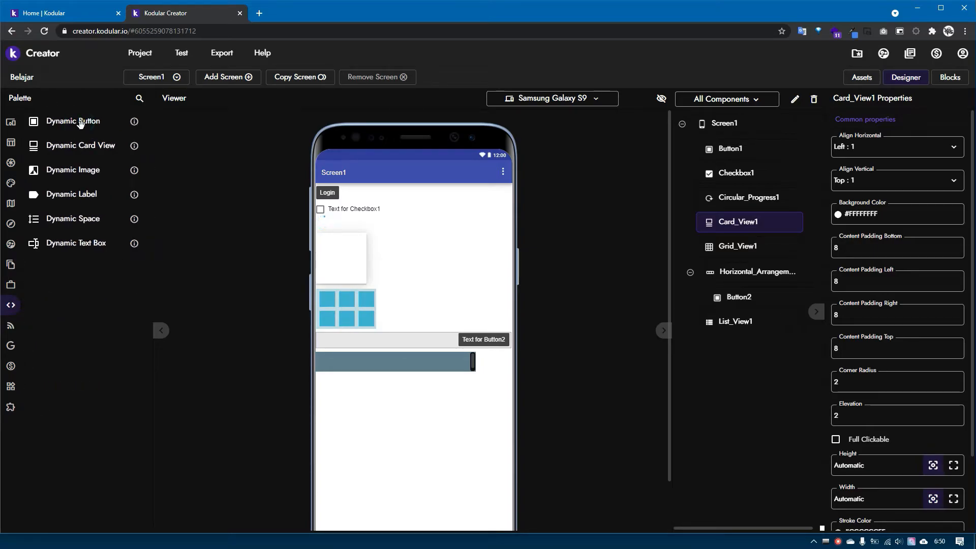
drag(80, 123, 367, 212)
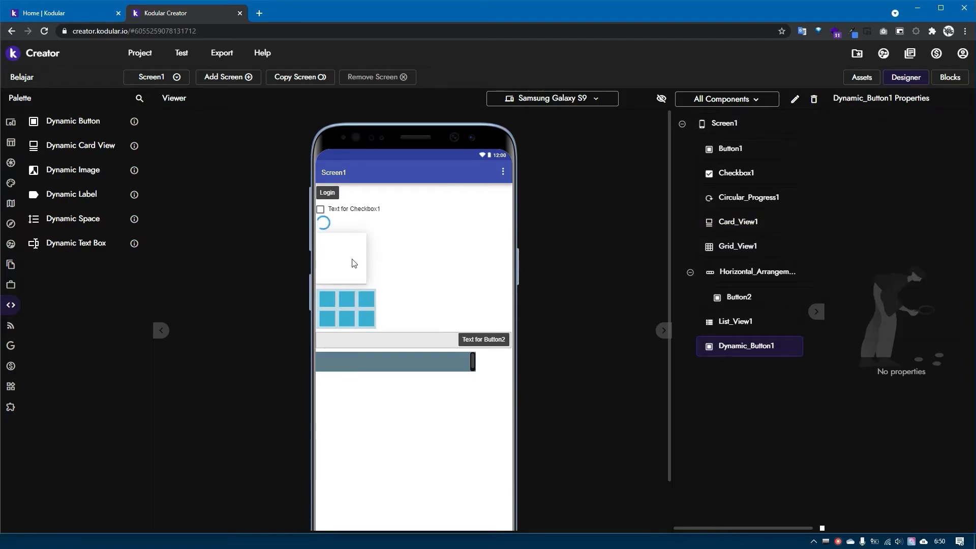
click(333, 192)
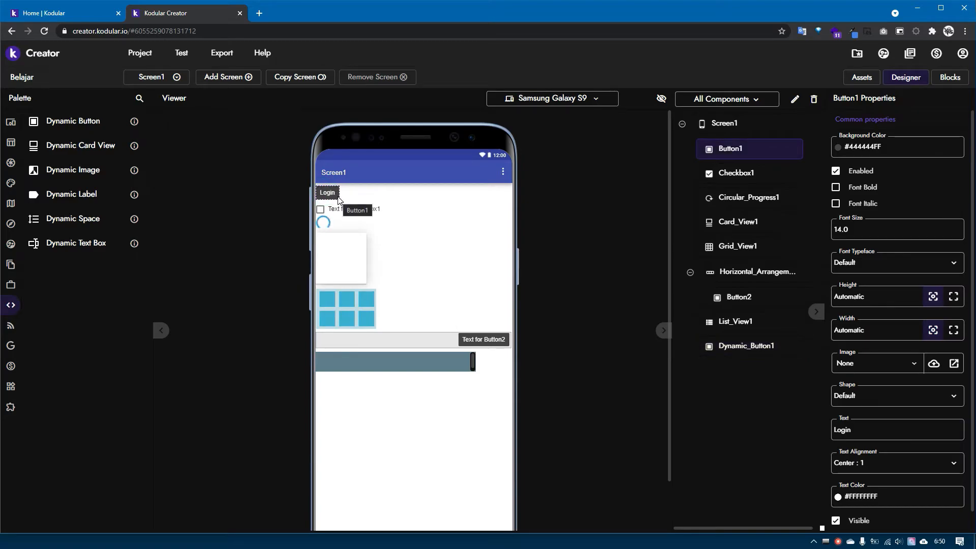
Add a Dynamic Text Box to Screen1, and place a regular Text Box directly below the circular progress indicator
click(416, 259)
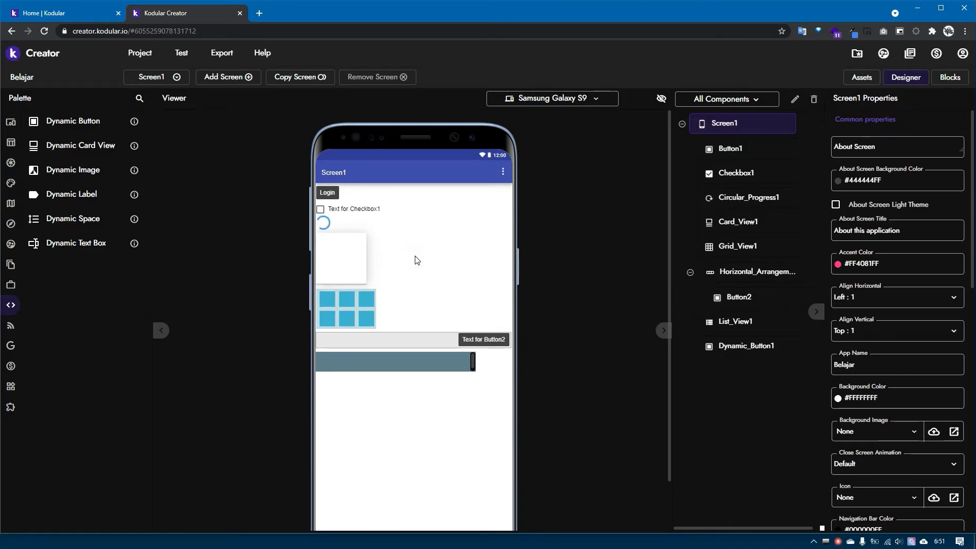
mouse_move(327, 192)
mouse_down()
mouse_move(358, 201)
mouse_move(342, 197)
mouse_up()
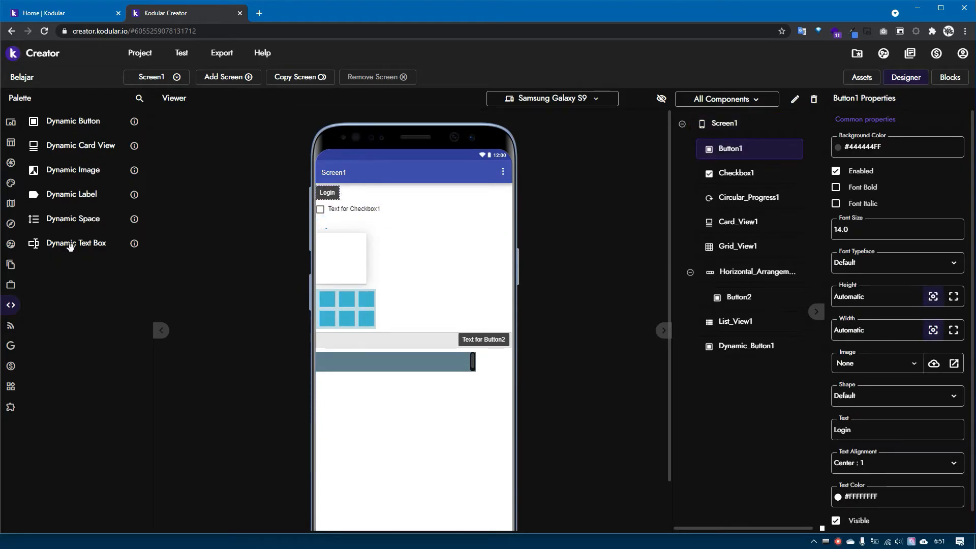
drag(79, 246, 349, 216)
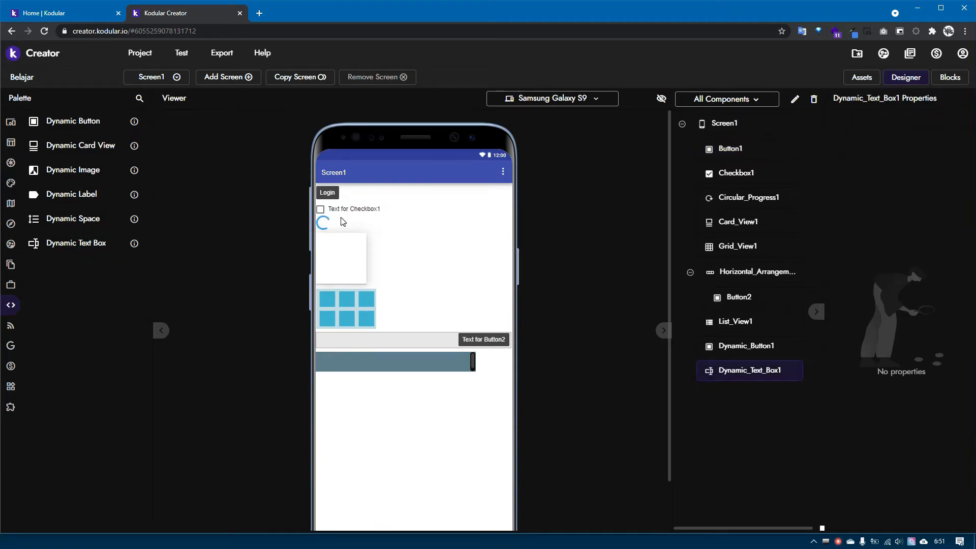
click(12, 122)
mouse_move(72, 499)
mouse_down()
mouse_move(278, 400)
mouse_move(475, 223)
mouse_move(355, 240)
mouse_up()
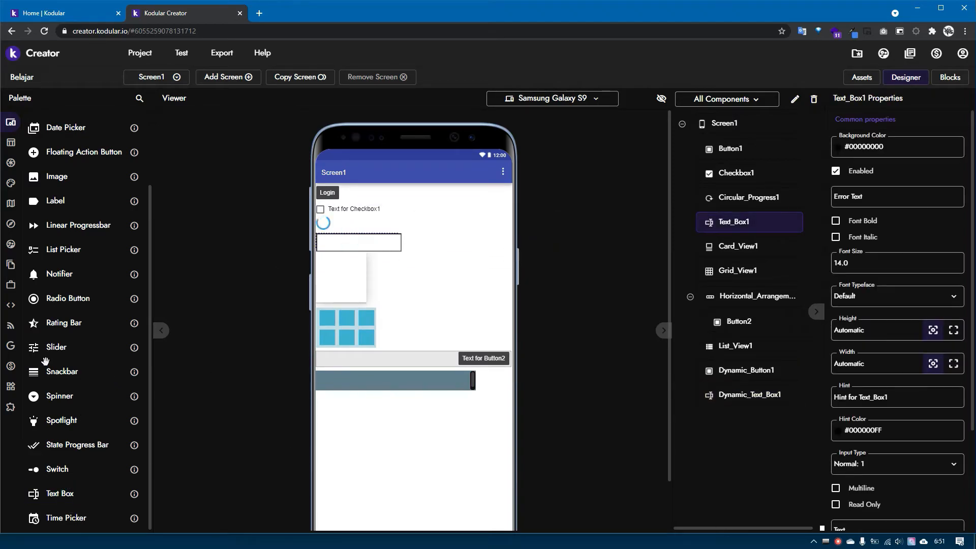
Examine the components in the Connectivity category
mouse_move(13, 325)
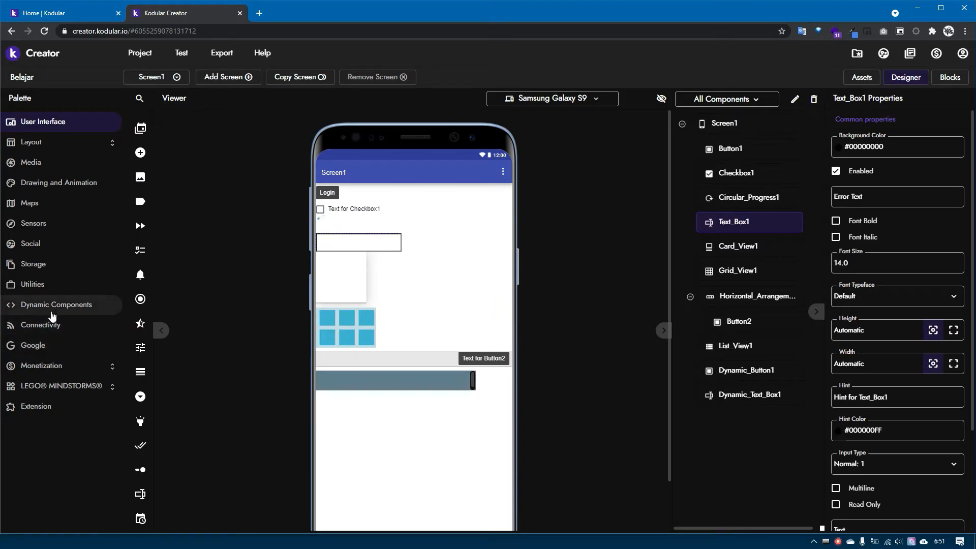
click(18, 325)
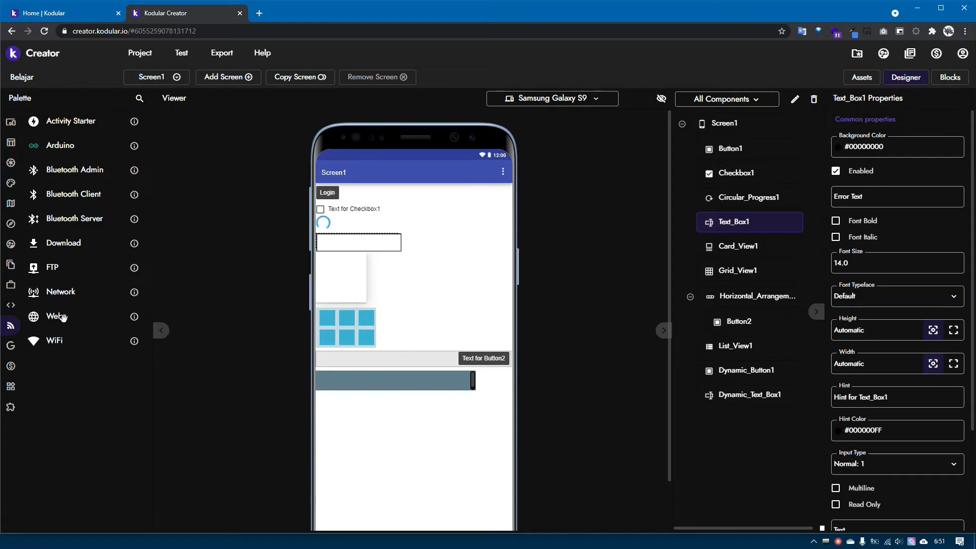
click(464, 285)
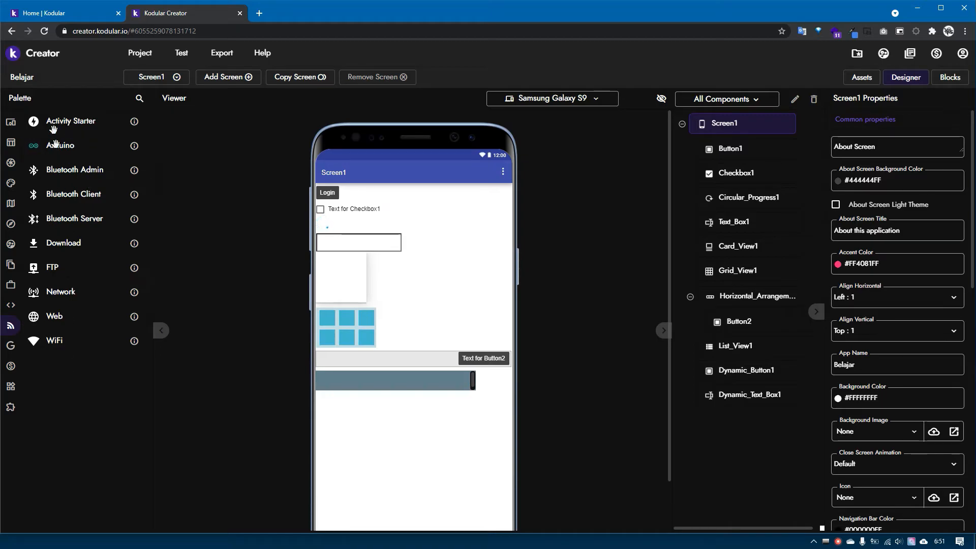
Examine the Firebase, Google and Youtube Player components in the Google category
mouse_move(10, 369)
click(23, 346)
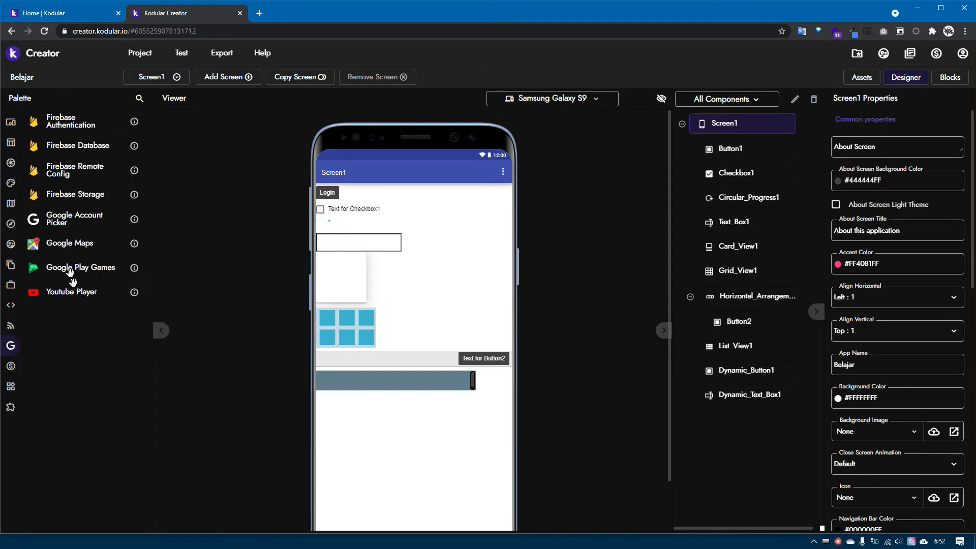
drag(75, 299, 79, 249)
click(70, 219)
drag(74, 194, 84, 170)
click(81, 145)
drag(61, 124, 67, 124)
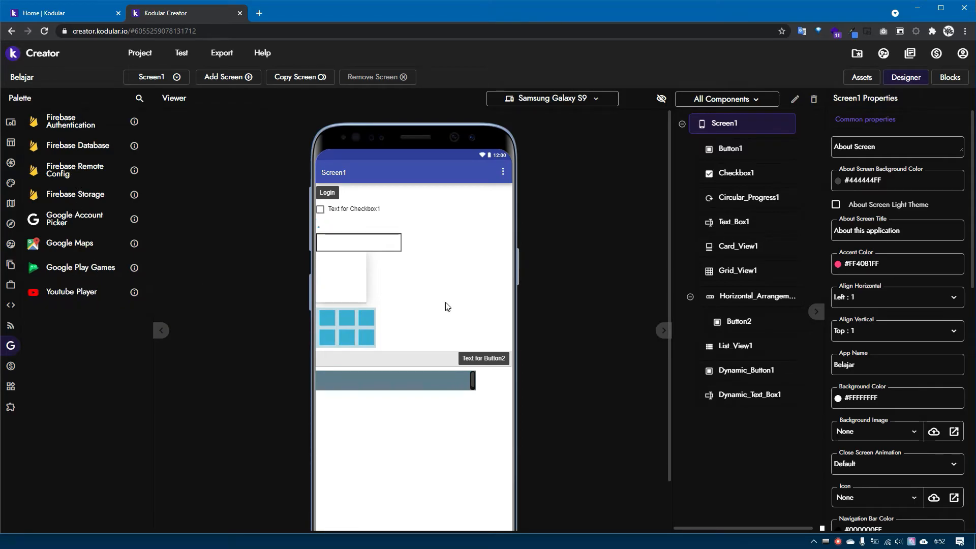
click(422, 288)
click(453, 304)
click(58, 293)
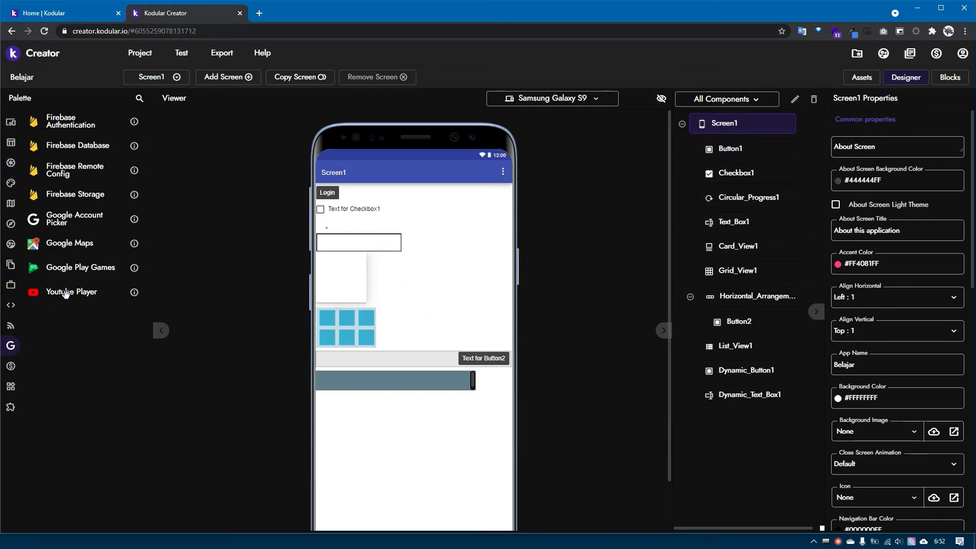
click(416, 302)
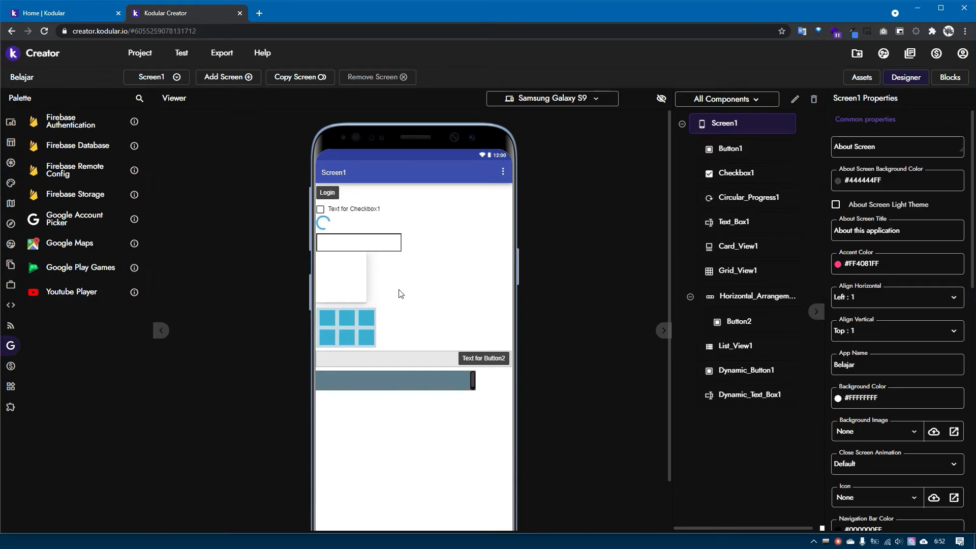
Examine the General and Advertising components in the Monetization category
click(20, 366)
click(53, 387)
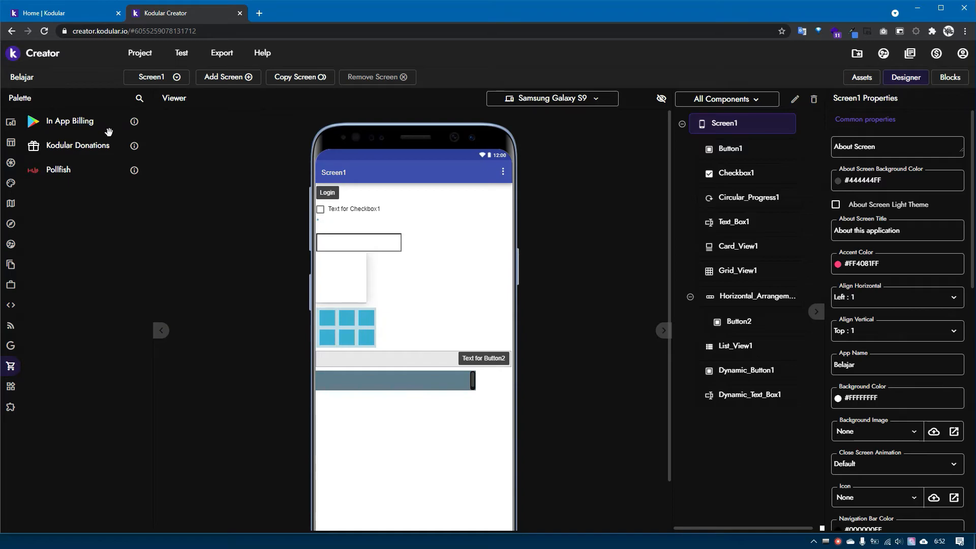
mouse_move(20, 365)
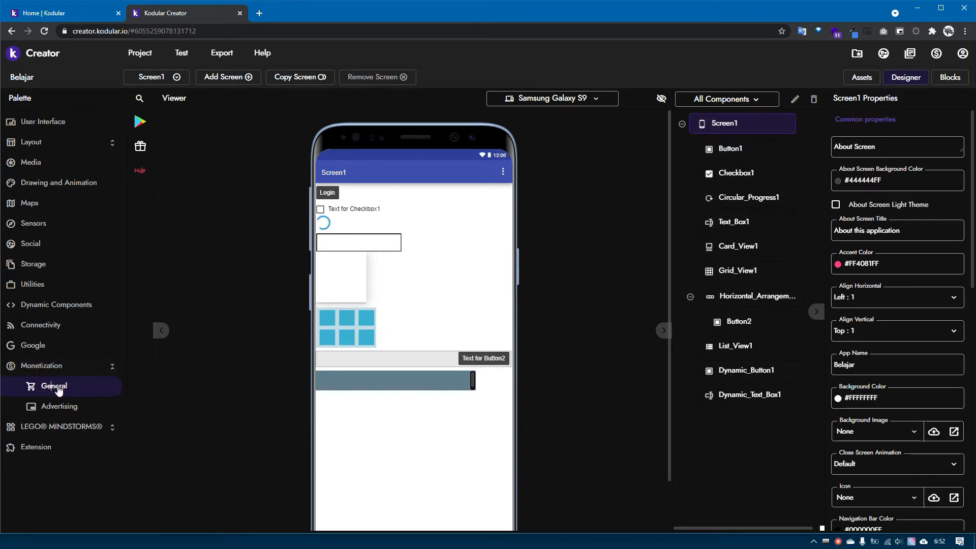
click(80, 405)
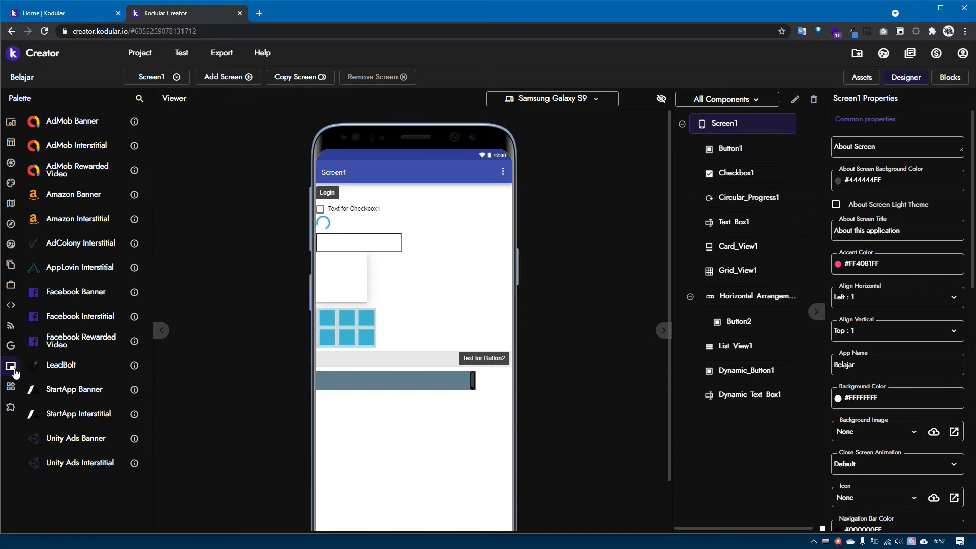
mouse_move(15, 374)
click(53, 386)
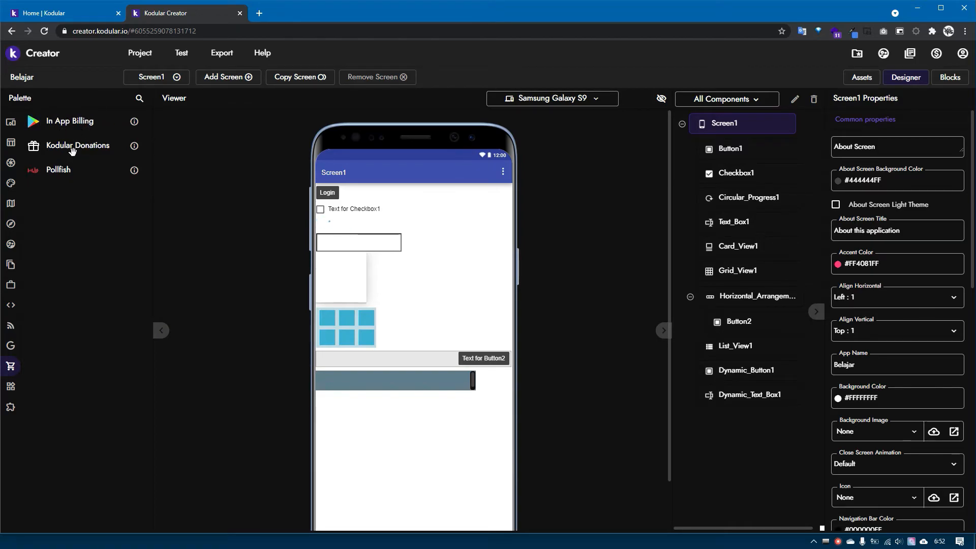
mouse_move(20, 385)
click(53, 406)
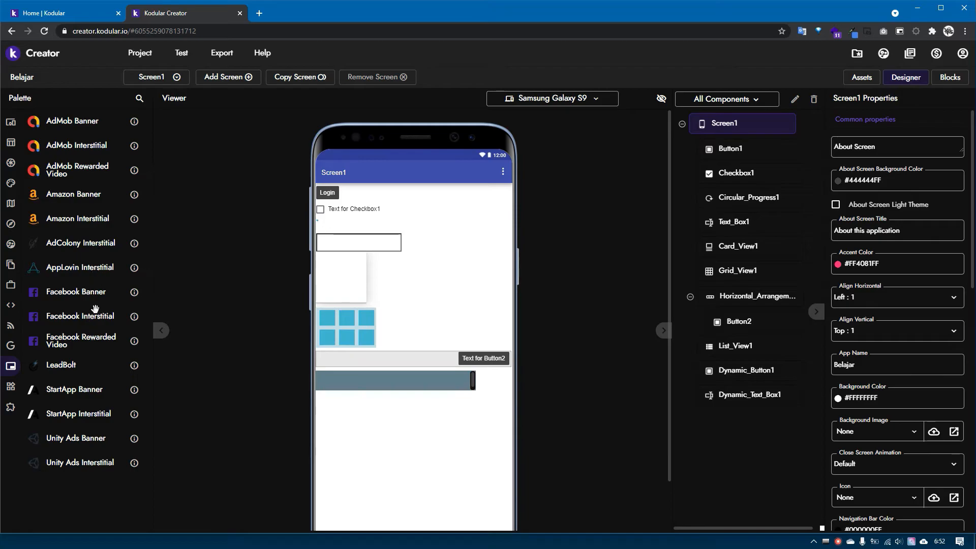
Examine the LEGO EV3 and LEGO NXT components in the LEGO MINDSTORMS category
mouse_move(20, 404)
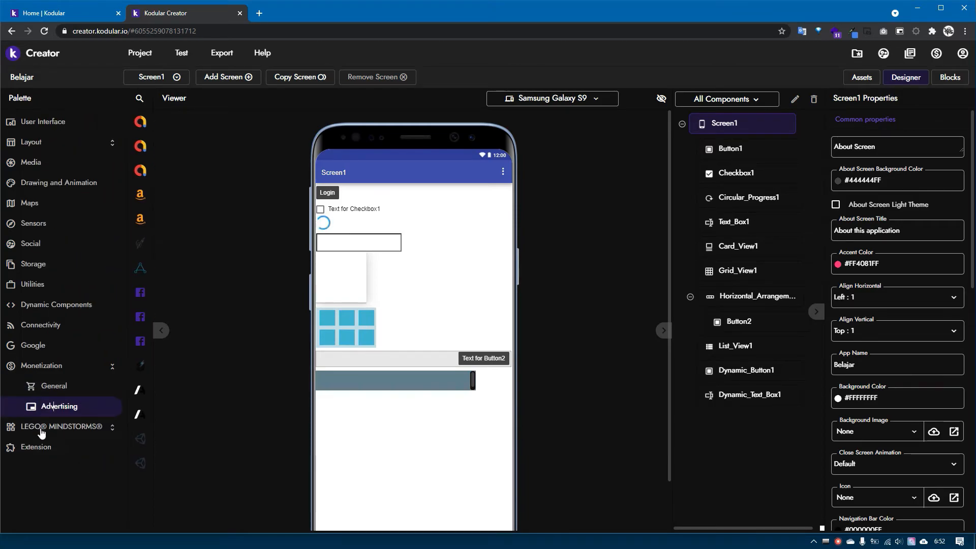
click(45, 428)
click(96, 447)
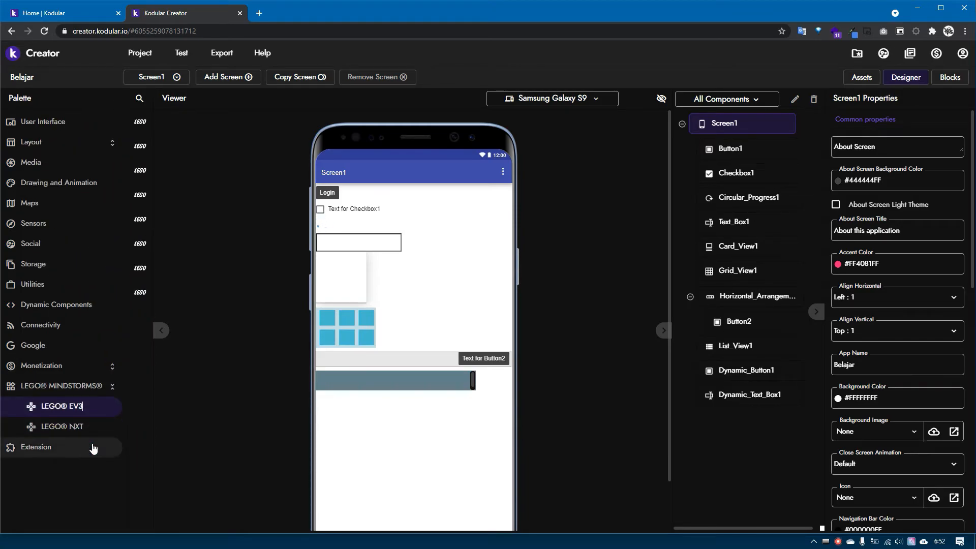
mouse_move(29, 402)
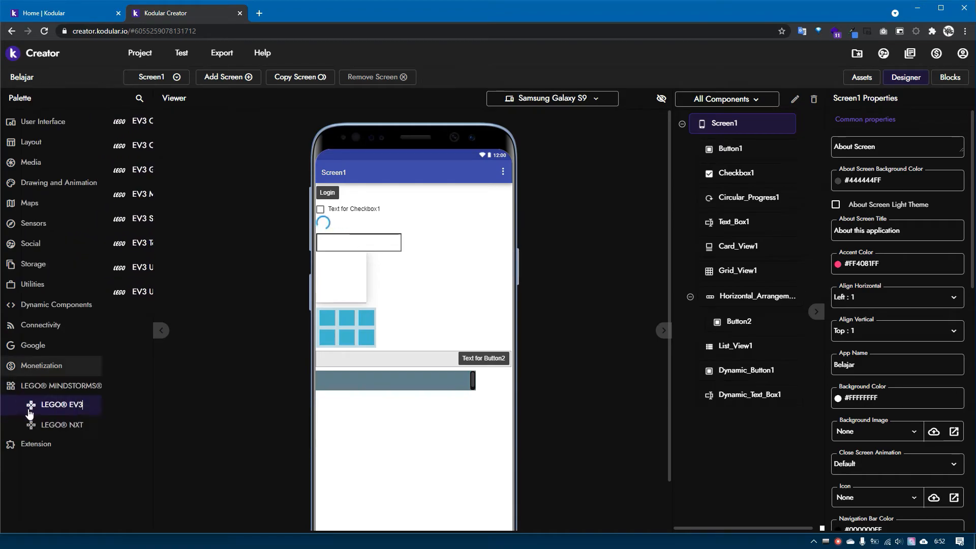
click(40, 430)
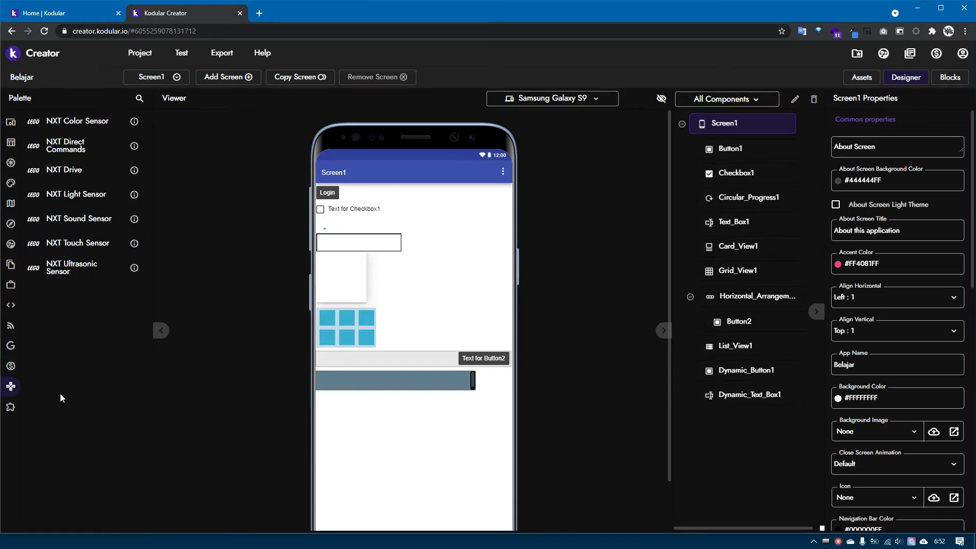
mouse_move(20, 391)
click(61, 405)
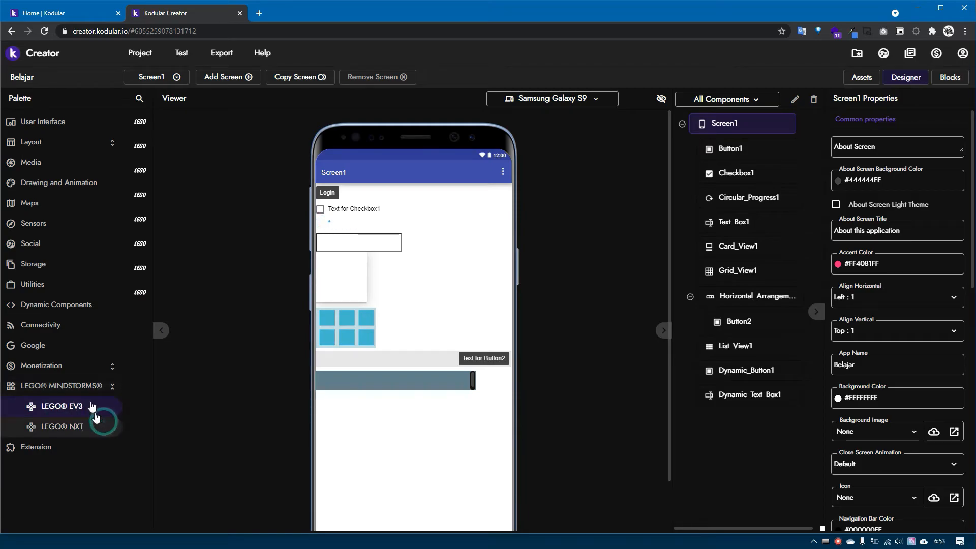
click(88, 388)
click(96, 386)
click(100, 426)
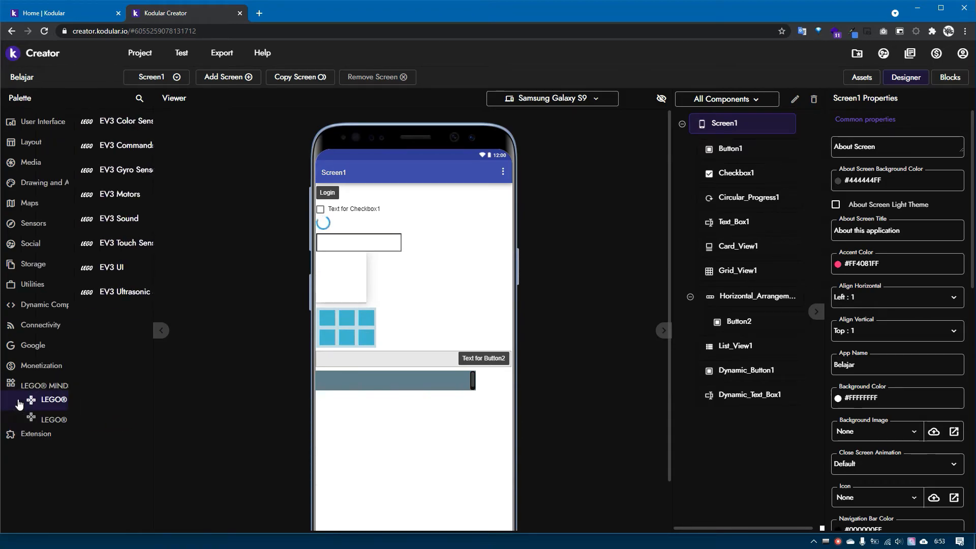
Examine the Extension category, and check the text box, grid view and Login button on Screen1
click(33, 437)
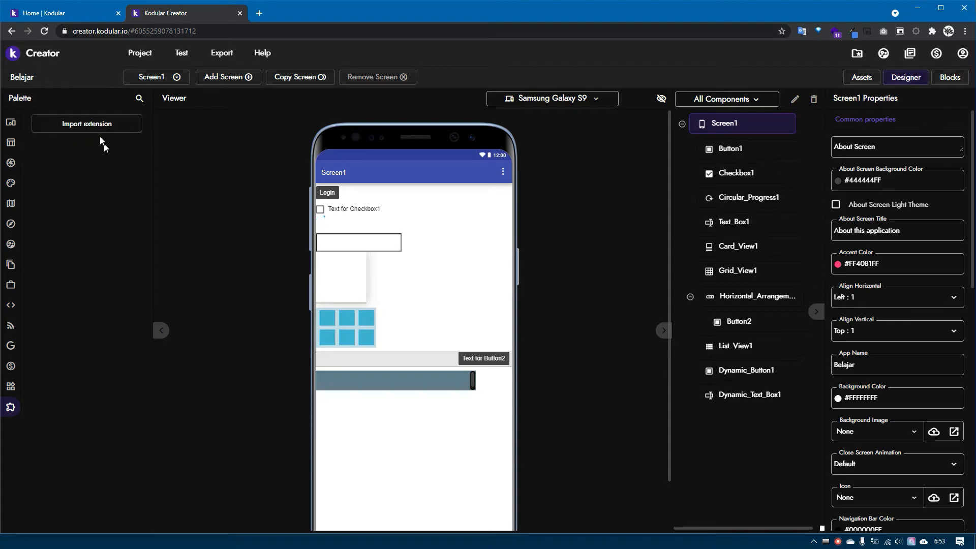
click(384, 242)
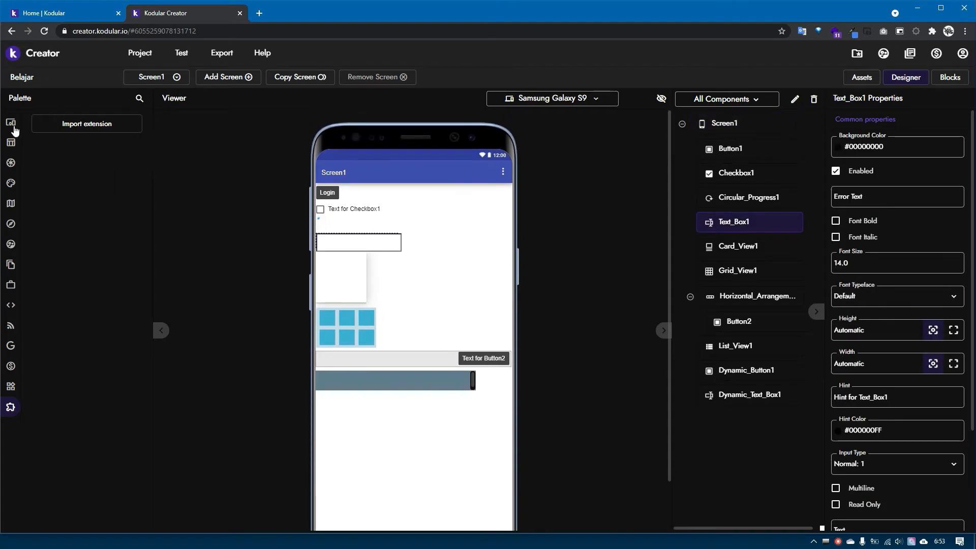
click(483, 265)
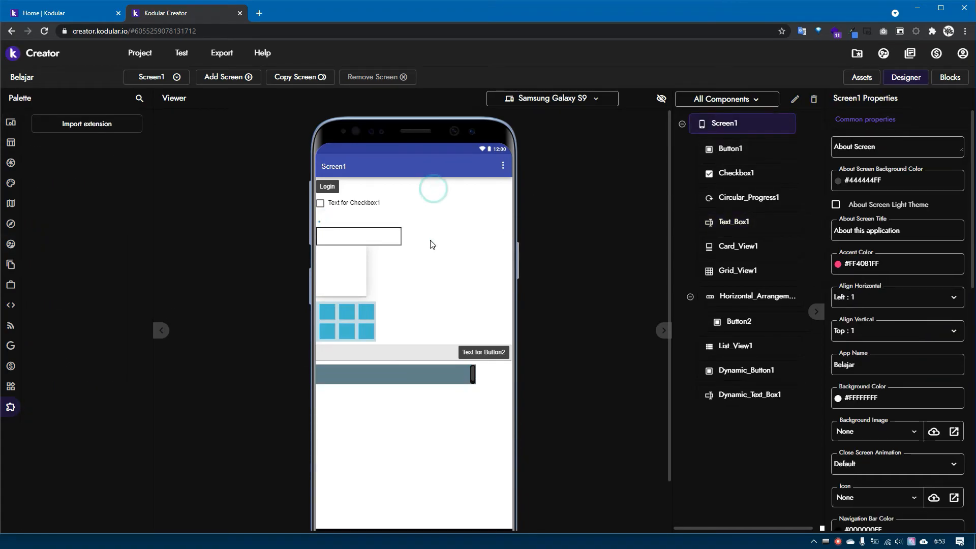
click(402, 239)
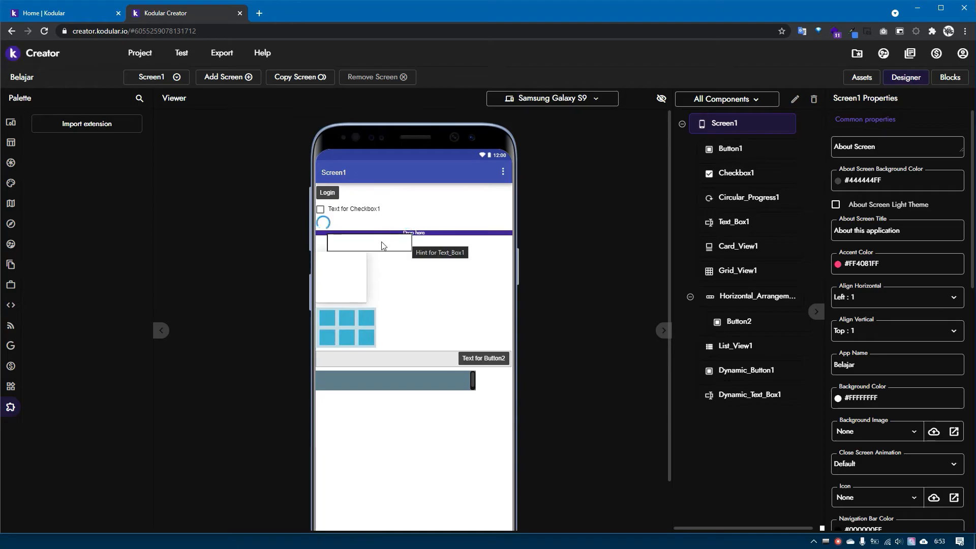
click(359, 216)
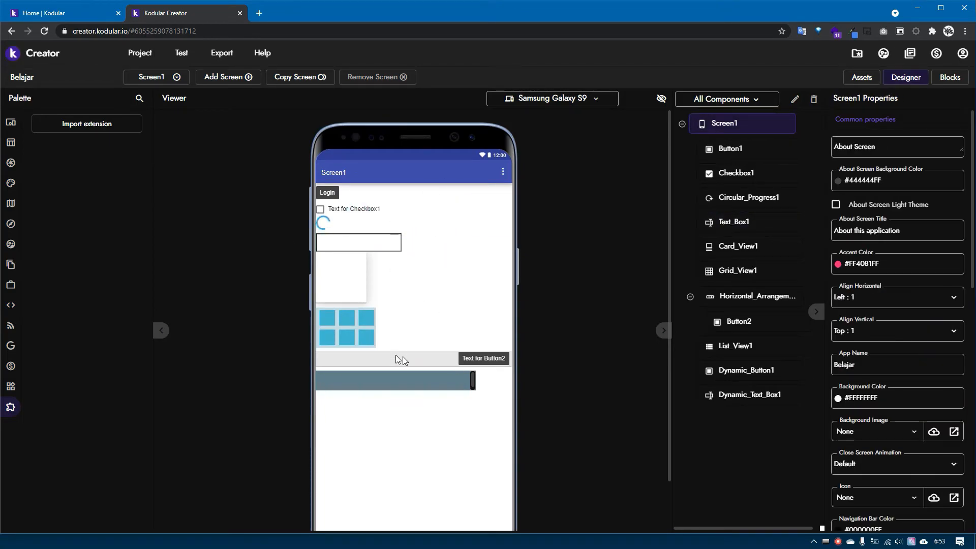
click(349, 334)
click(435, 268)
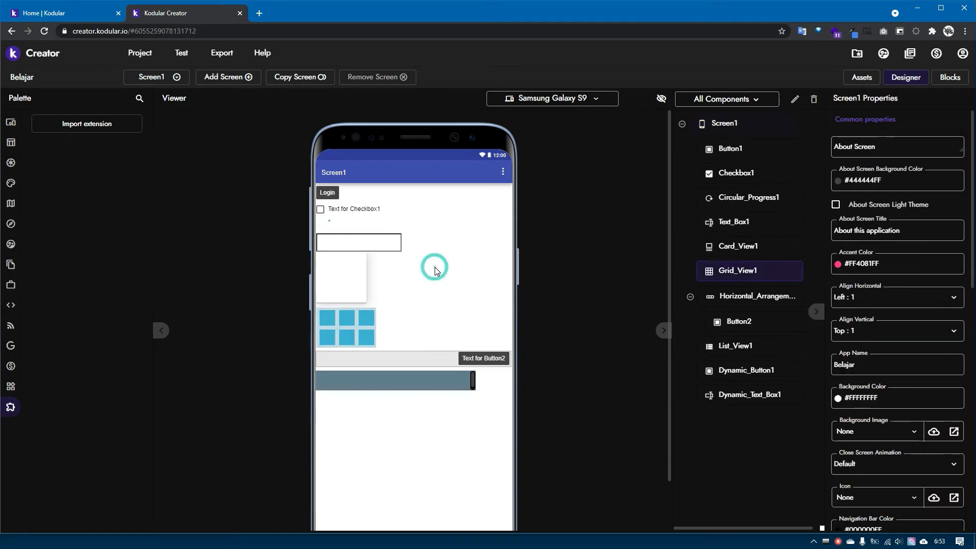
click(330, 195)
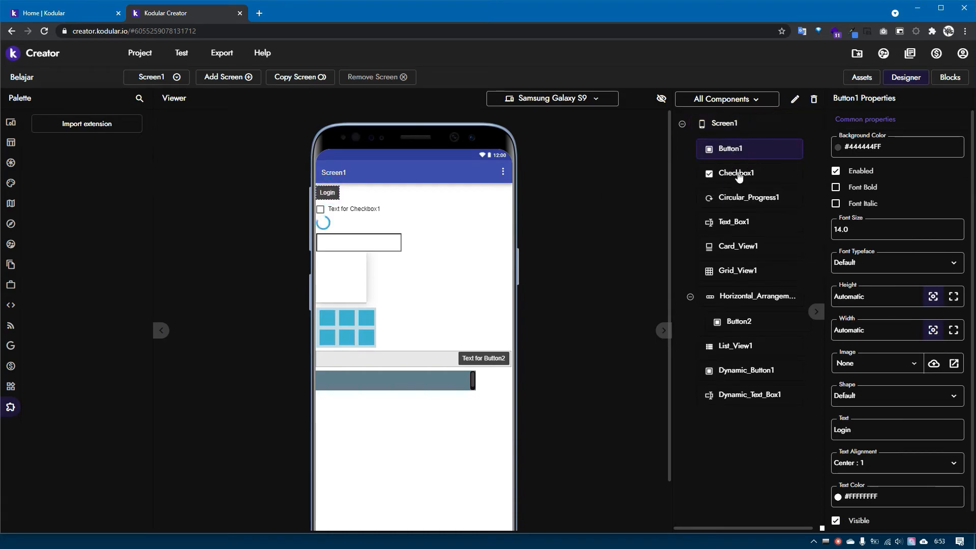
click(371, 242)
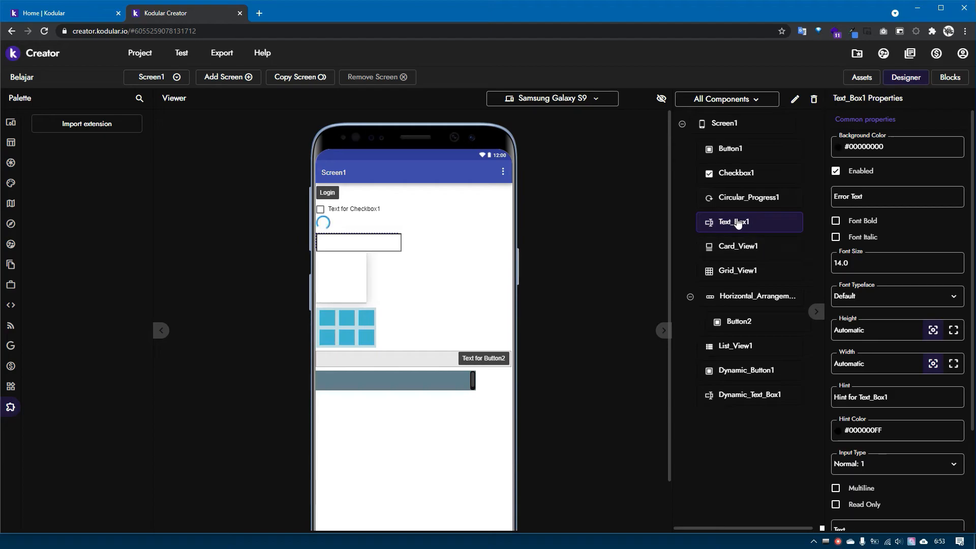
Set the Login button's text to LOGIN and its width to Fill parent
click(326, 192)
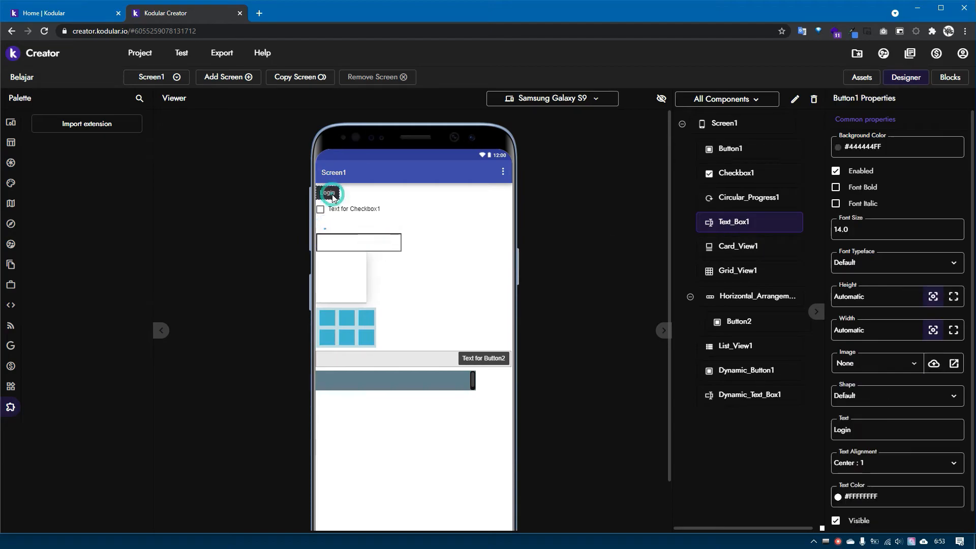
scroll(939, 436, down, 1)
click(872, 411)
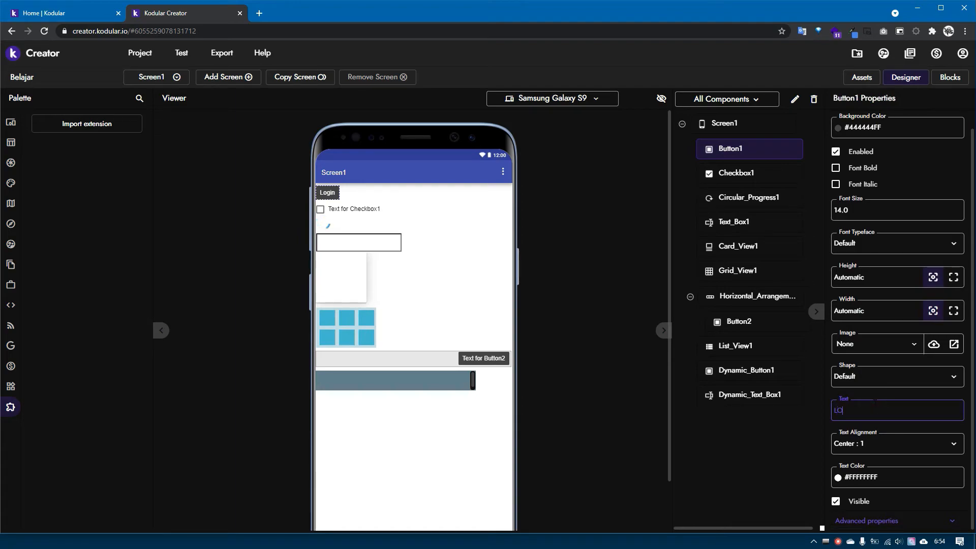
text(LOGIN)
key(Return)
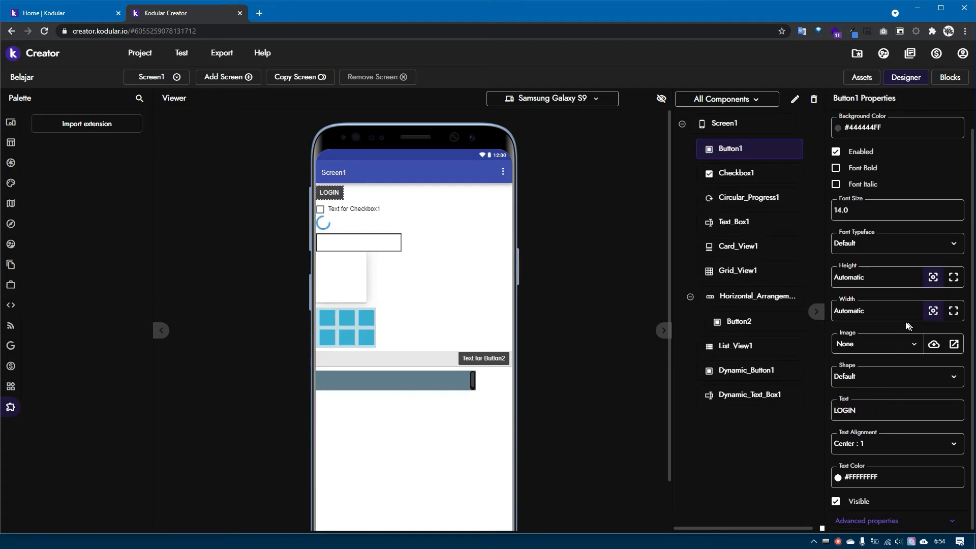
click(953, 311)
click(854, 310)
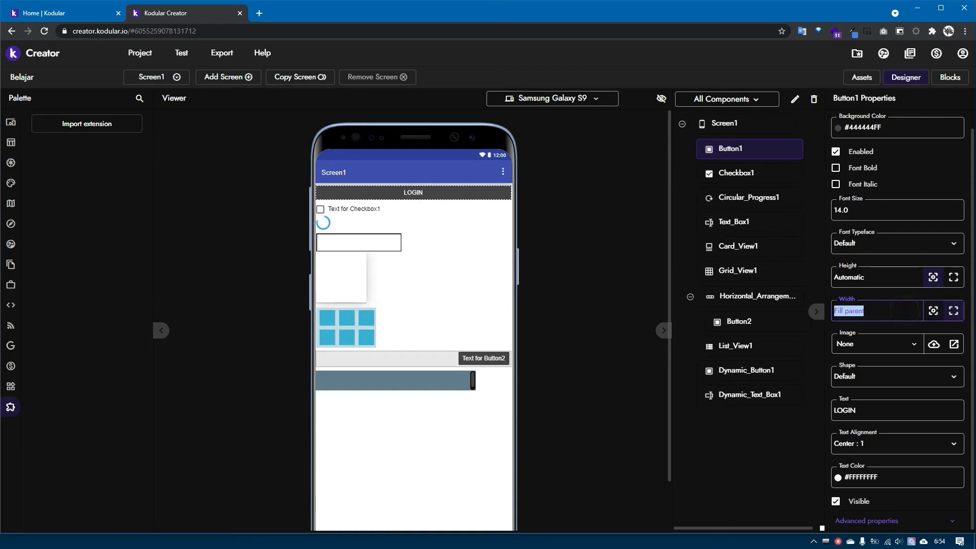
click(890, 299)
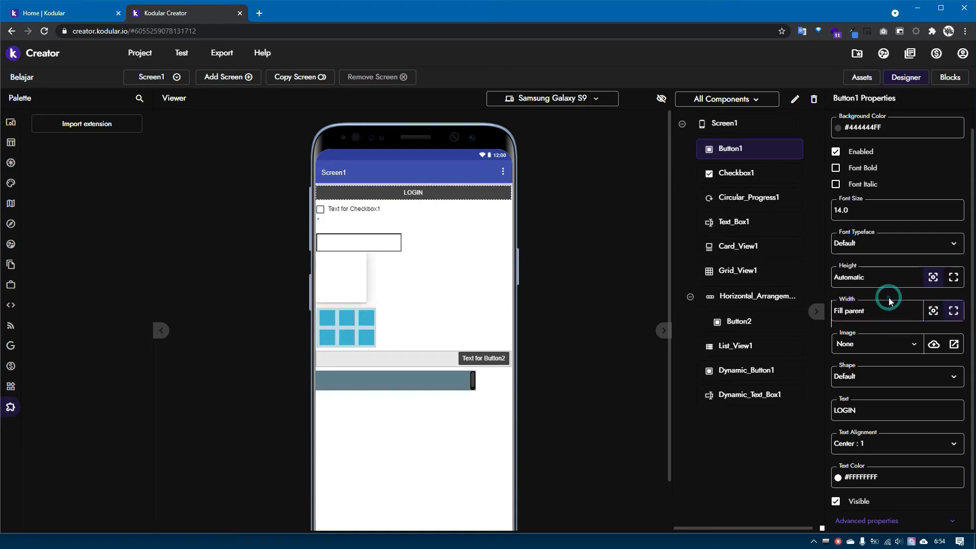
Try the LOGIN button's height at 20 px, followed by 20%
click(874, 278)
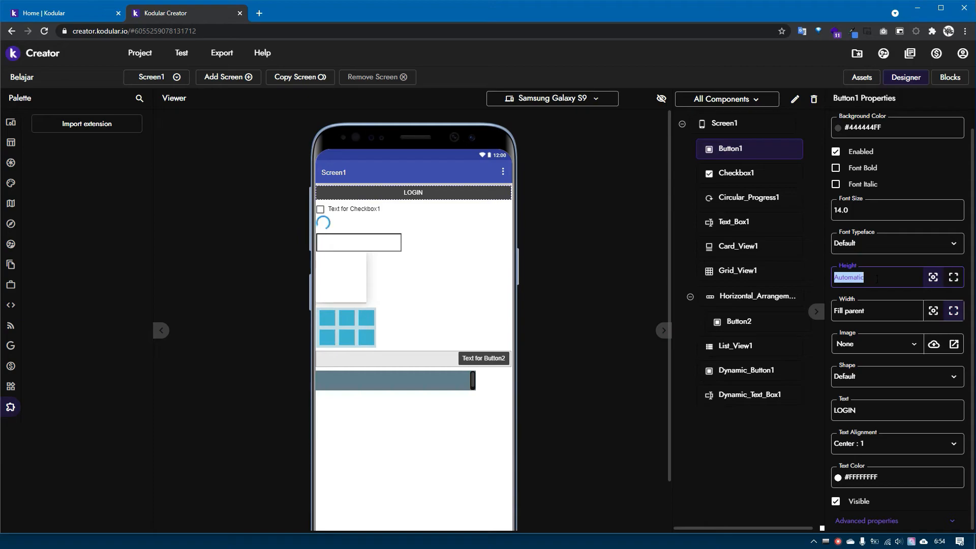
text(20PX)
key(Return)
click(876, 279)
click(876, 279)
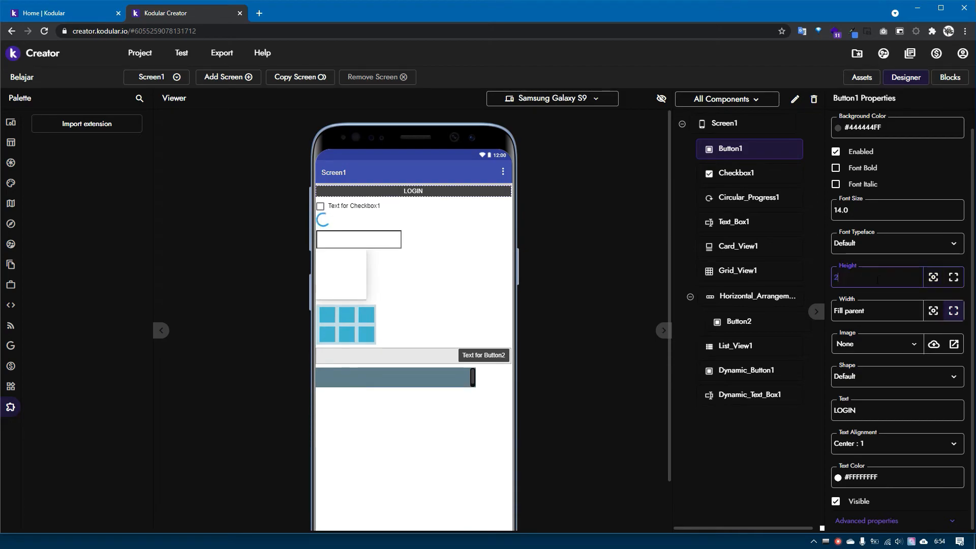
text(20%)
key(Return)
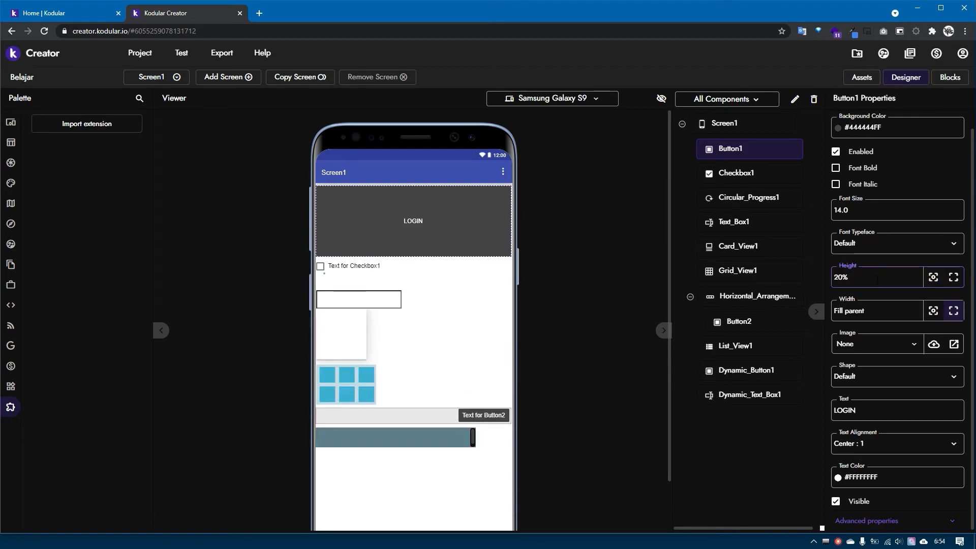
Clear the LOGIN button's height value and switch it between Fill parent and Automatic, ending on Automatic
click(876, 278)
click(876, 278)
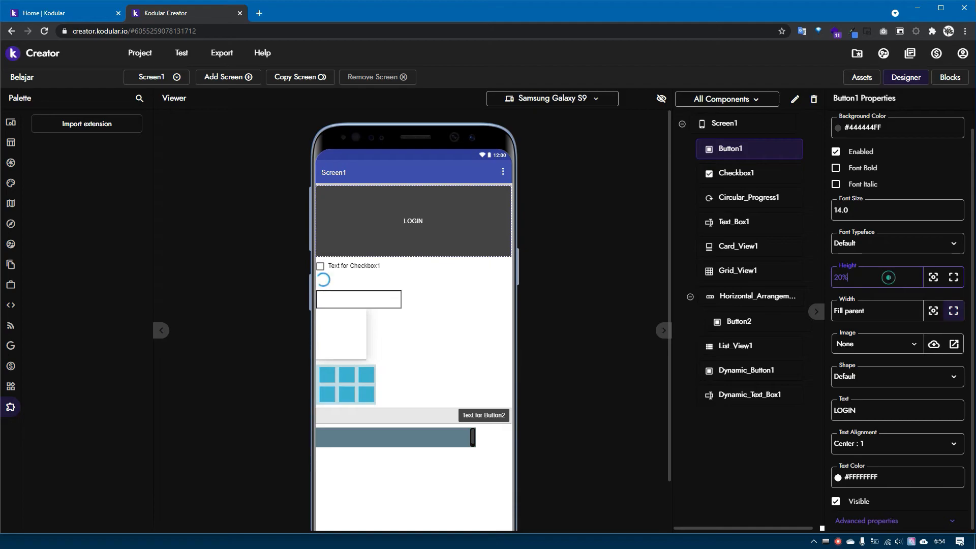
double_click(914, 277)
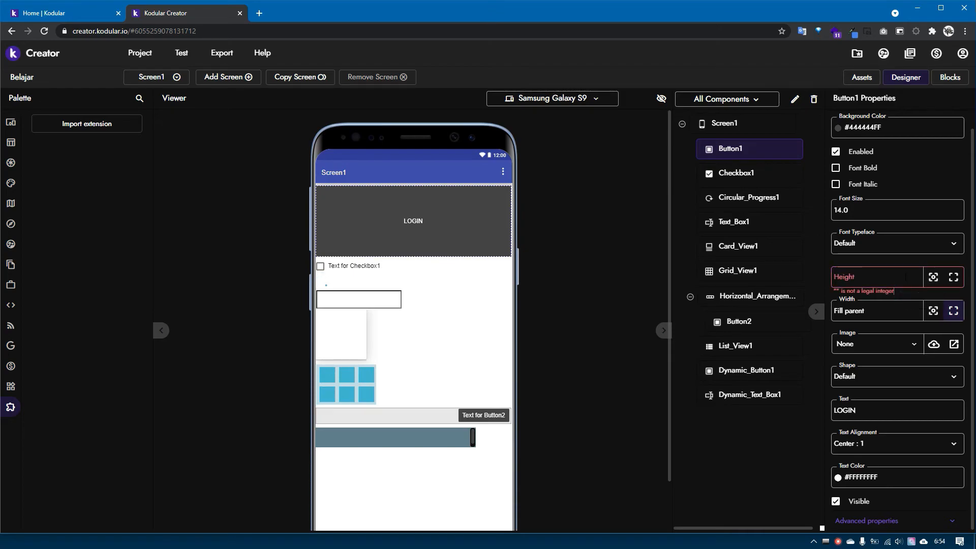
click(953, 277)
click(933, 277)
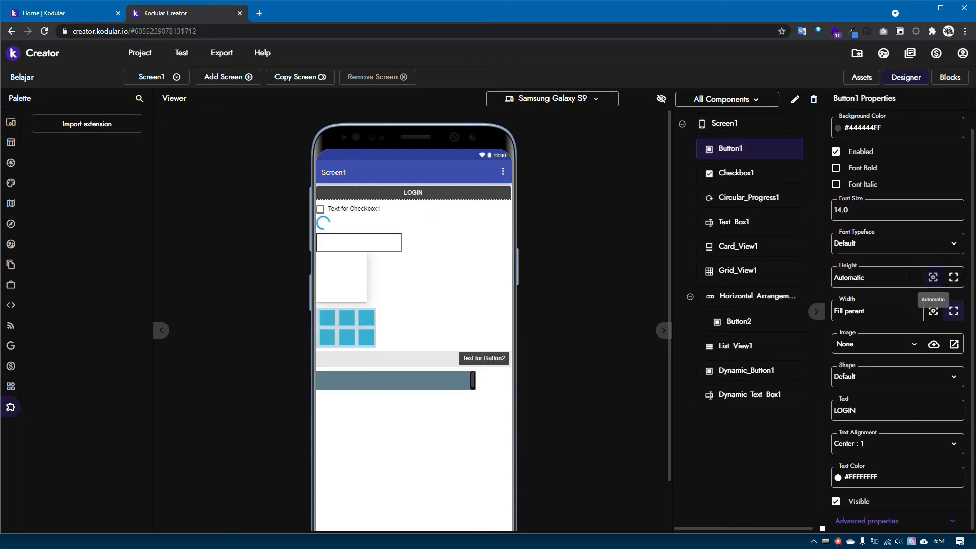
click(934, 279)
click(953, 277)
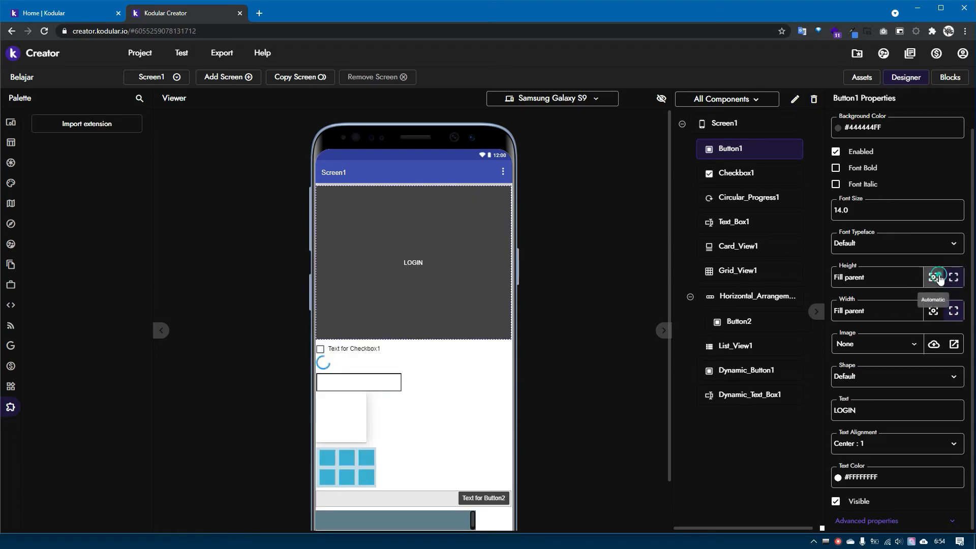
click(934, 277)
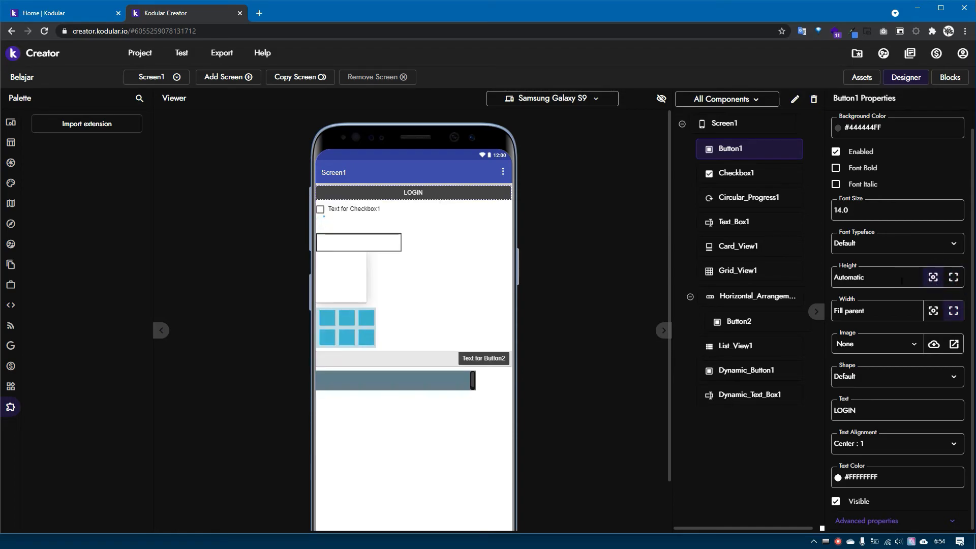
Compare the Fill parent and Automatic heights of the LOGIN button in the Screen1 layout, returning the height to Automatic
click(954, 284)
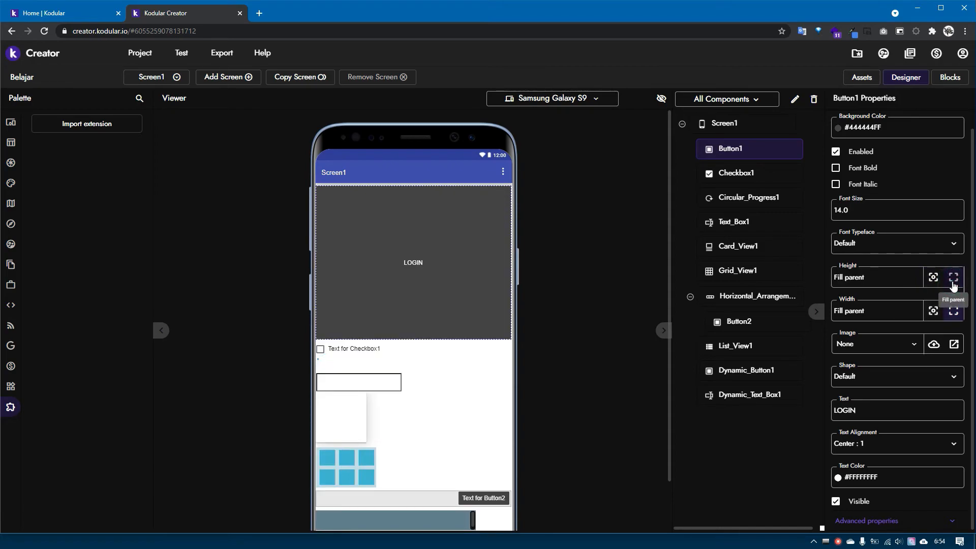
click(926, 281)
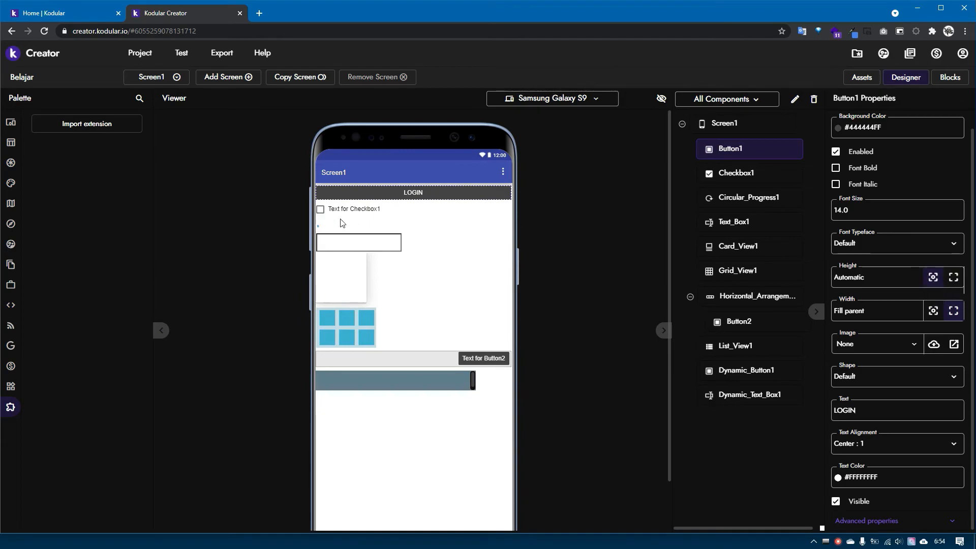
click(949, 278)
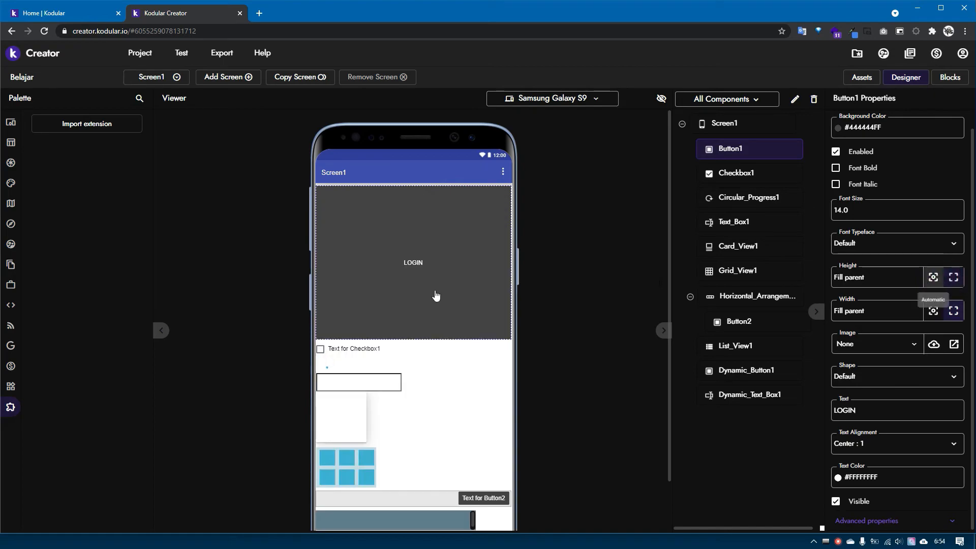
scroll(458, 315, down, 2)
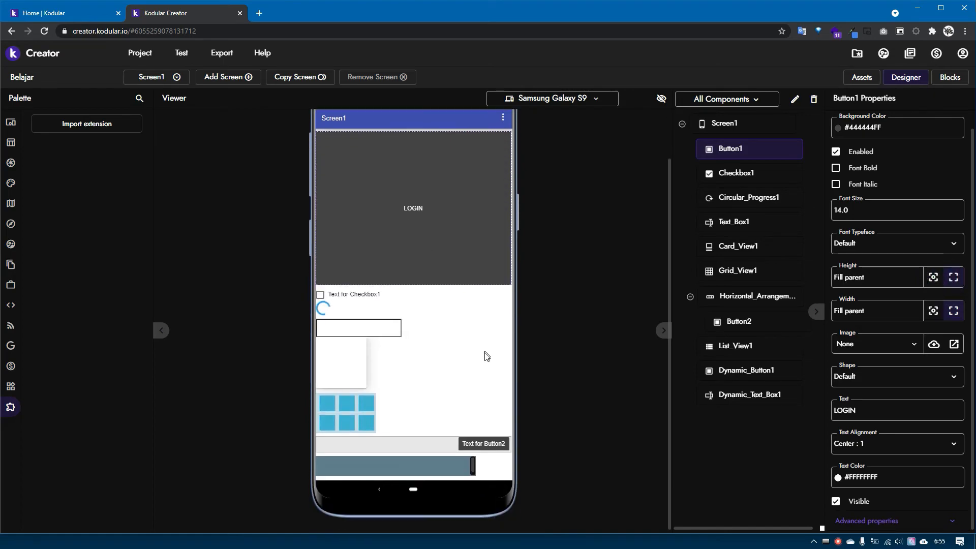
scroll(454, 365, up, 2)
scroll(395, 296, down, 2)
scroll(927, 292, up, 1)
click(933, 297)
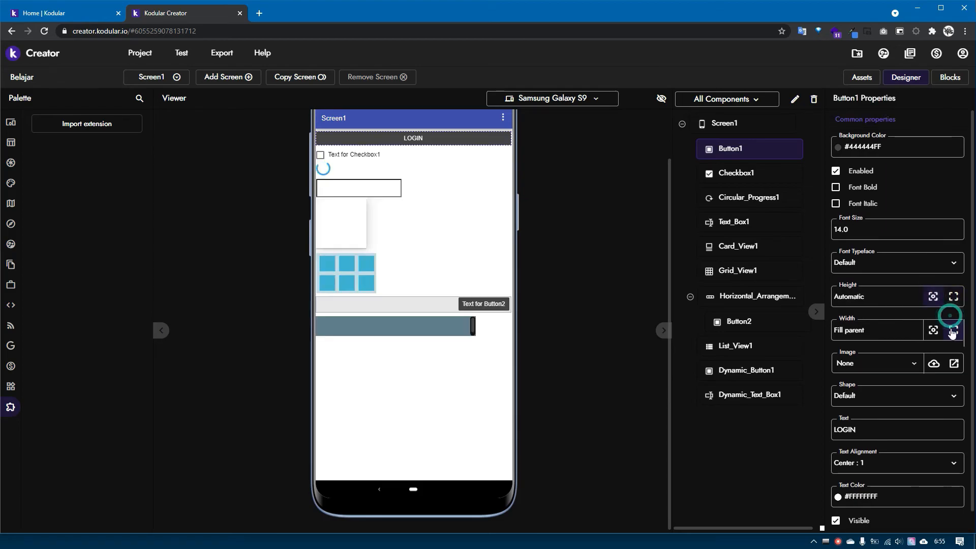
Check the choices available for the LOGIN button's Image property
scroll(423, 322, up, 1)
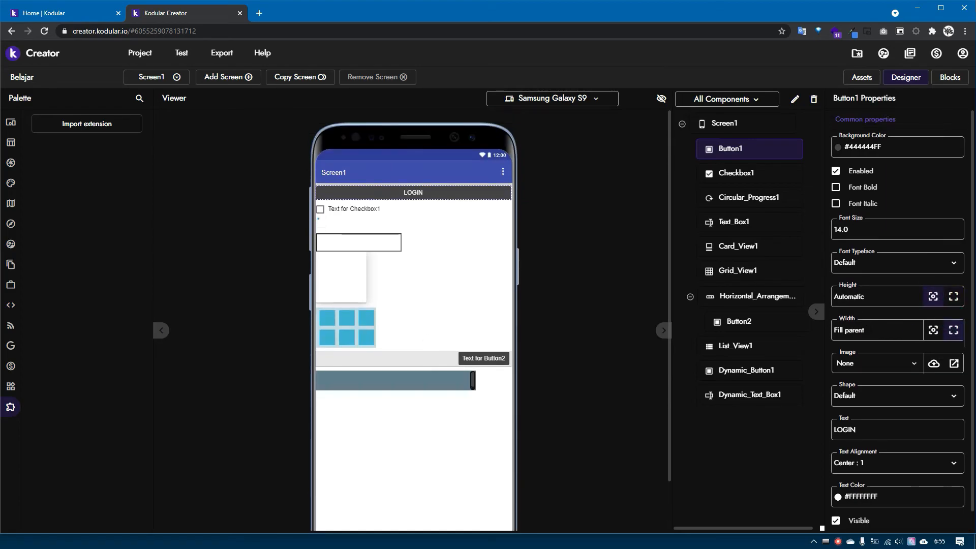
scroll(878, 357, down, 1)
click(875, 345)
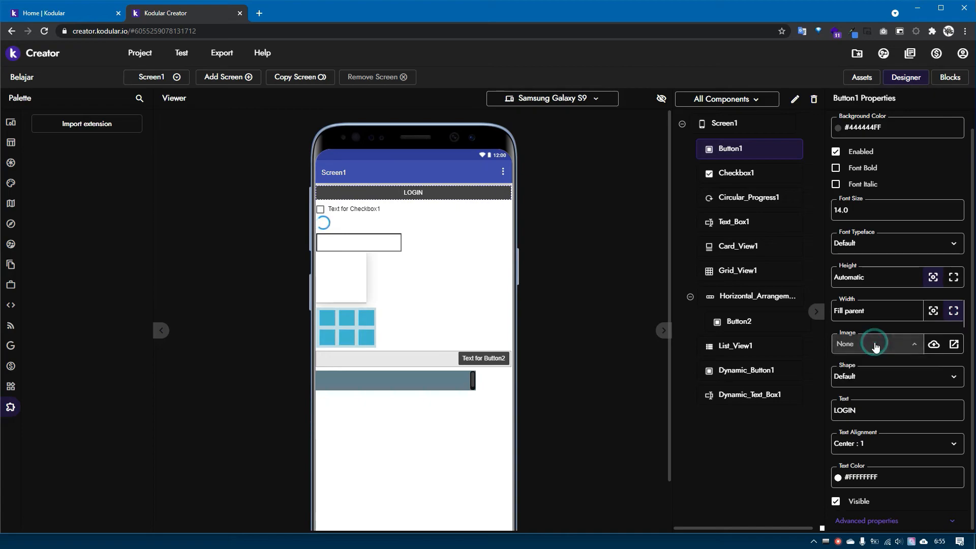
click(870, 345)
click(872, 348)
scroll(879, 361, up, 1)
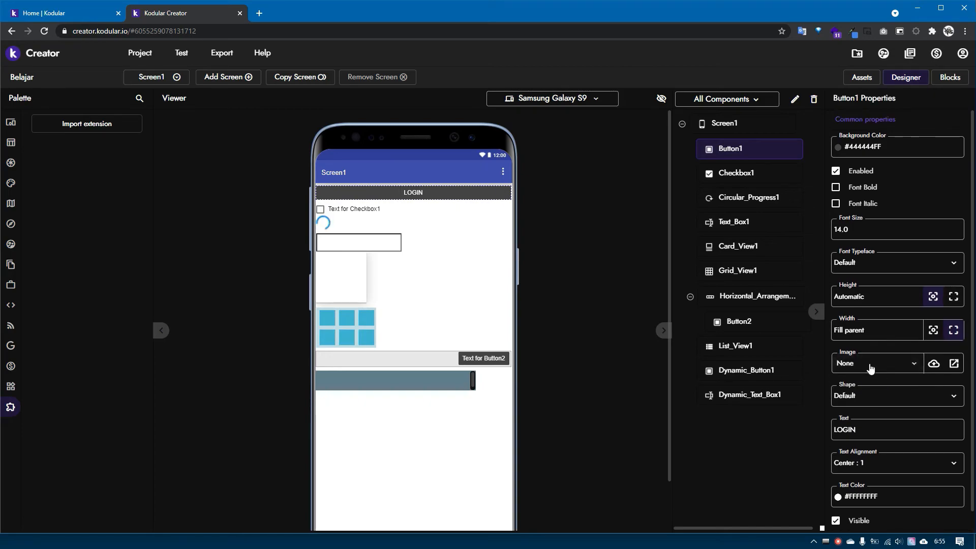
click(855, 360)
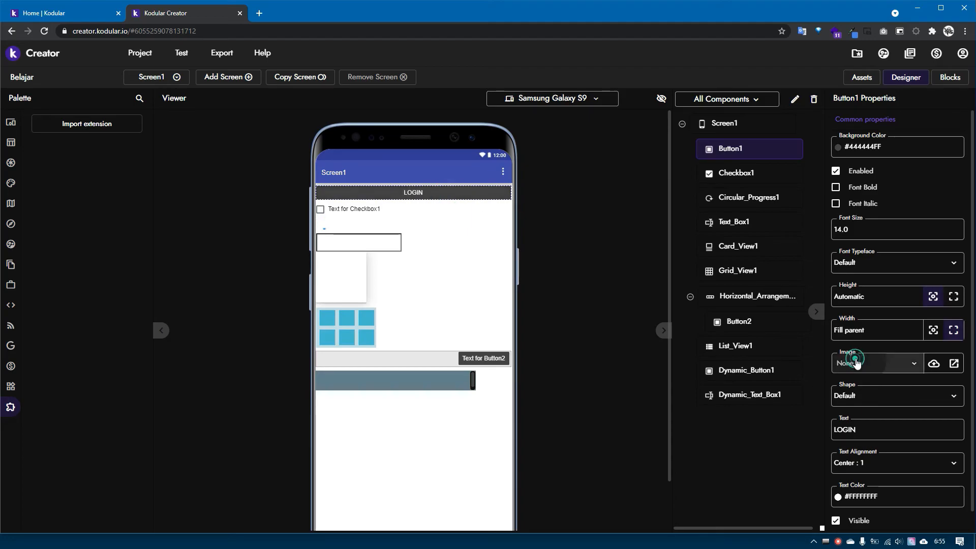
Upload satriagsdev-.png from the Desktop as a project asset and check it in the Assets Manager
click(934, 364)
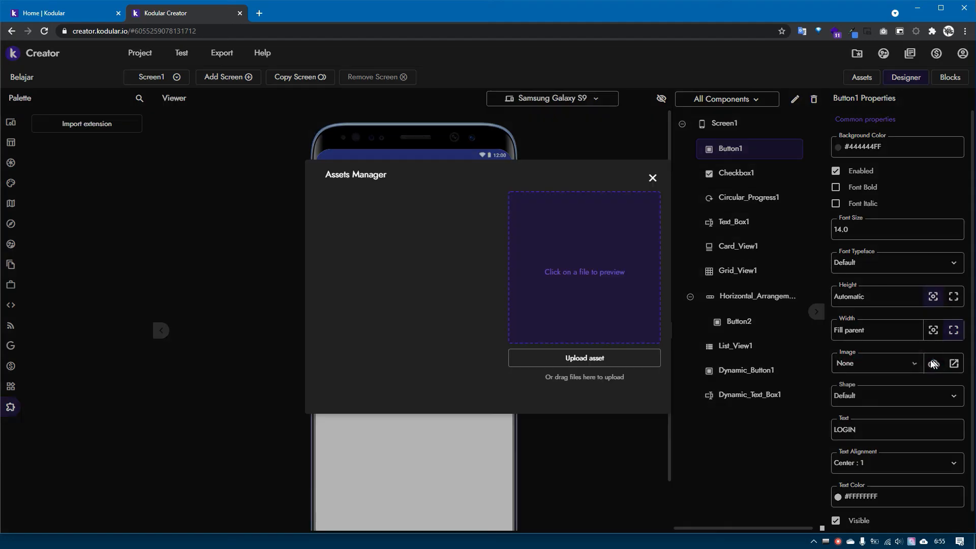
click(605, 351)
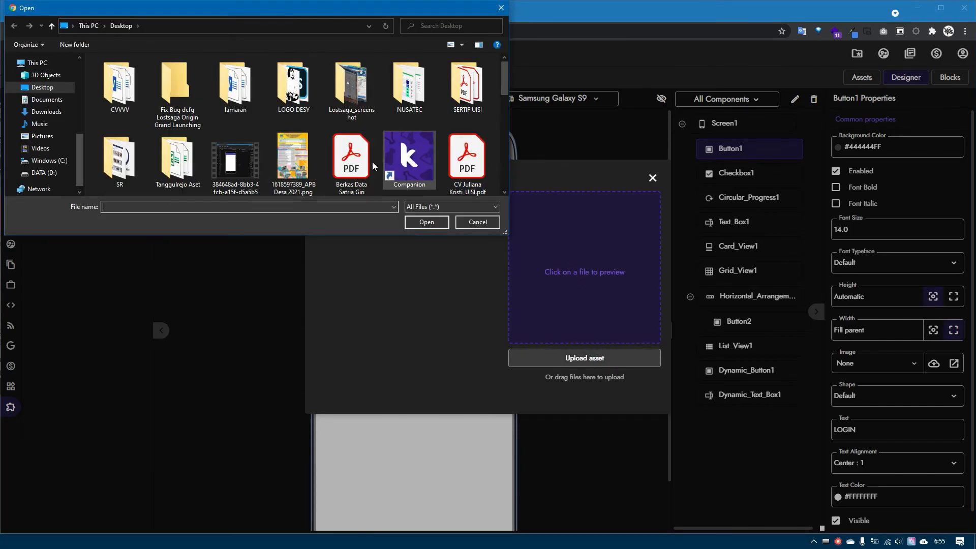
drag(504, 69, 508, 171)
click(415, 117)
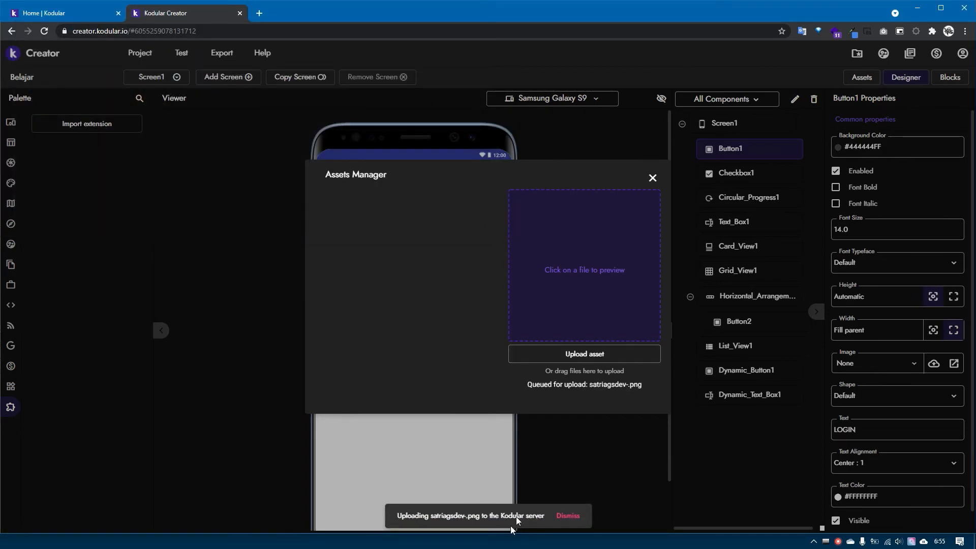
click(372, 218)
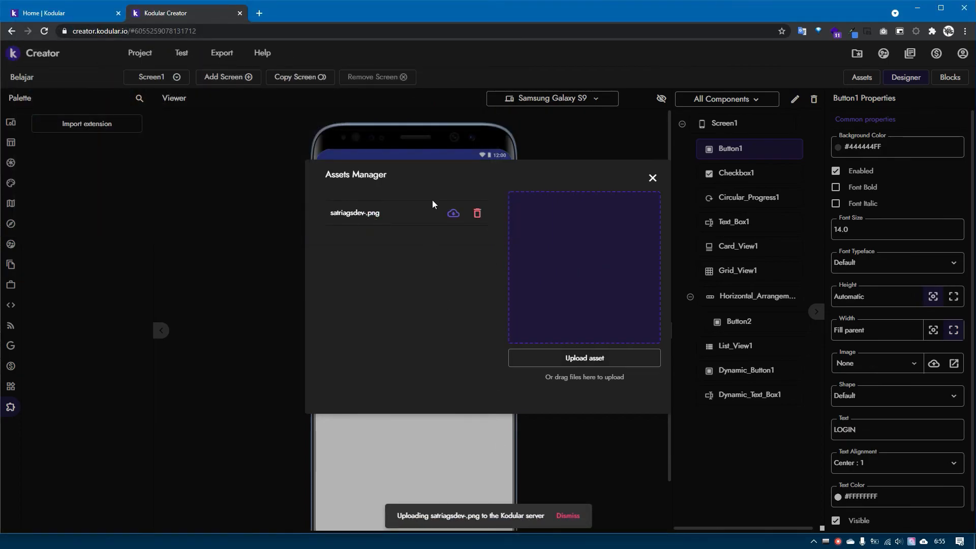
click(651, 178)
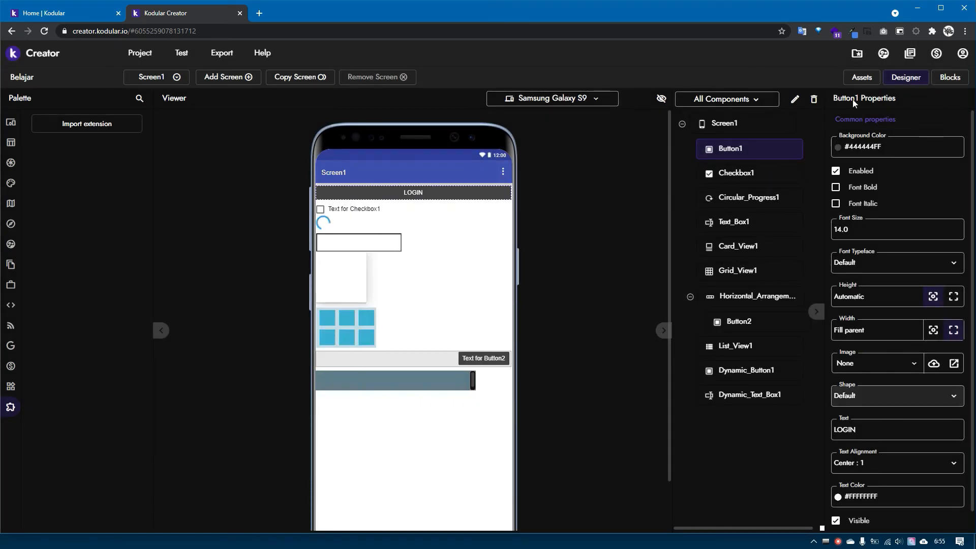
click(861, 77)
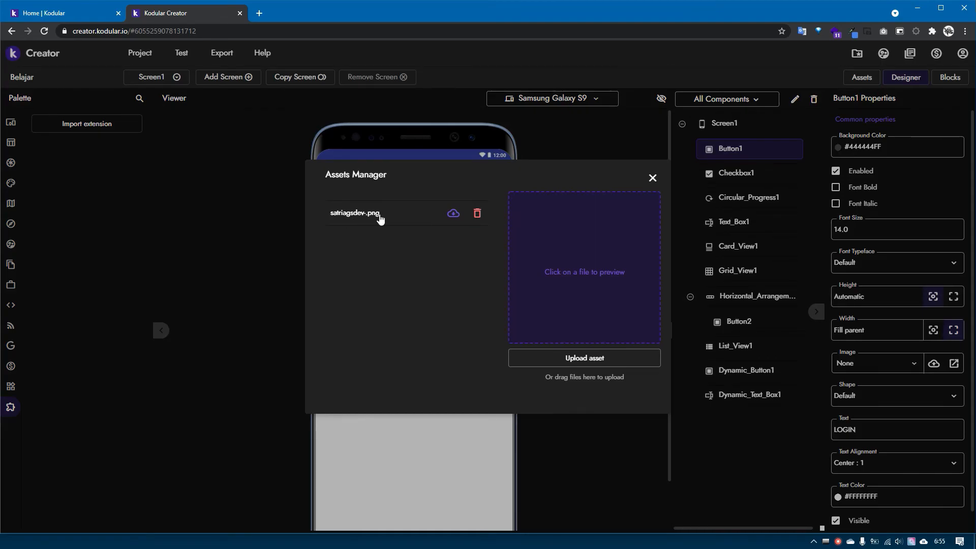
click(651, 178)
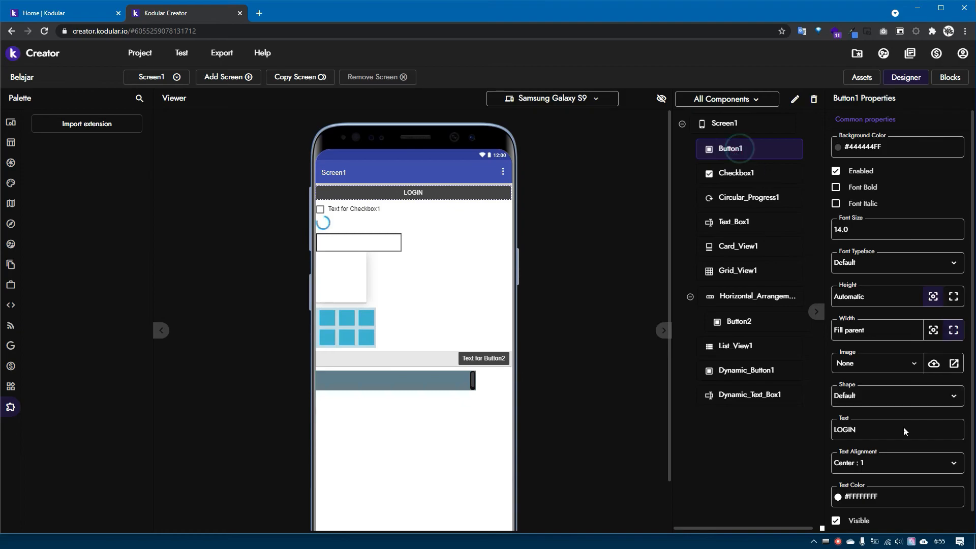
Set the LOGIN button's image to satriagsdev-.png and check it in the phone preview
click(876, 358)
click(880, 359)
click(891, 364)
click(885, 402)
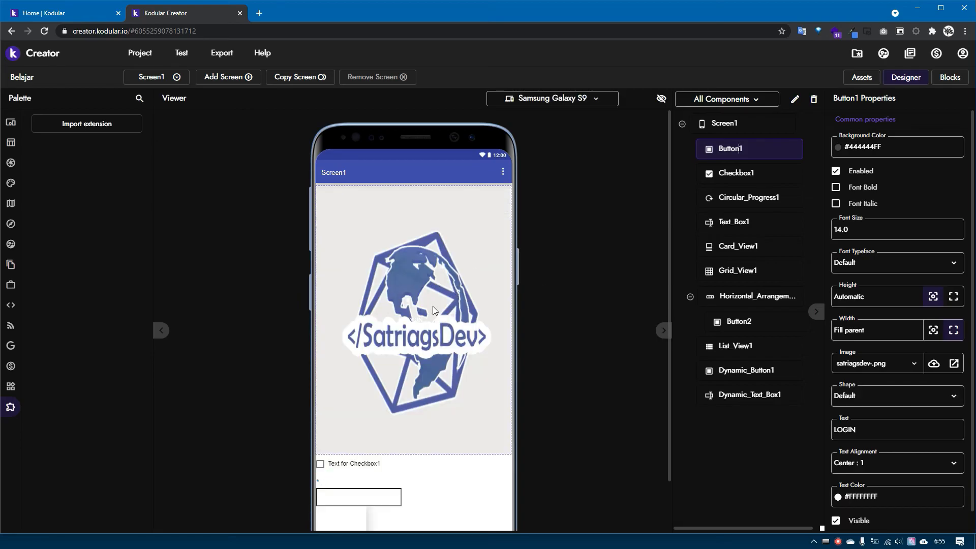
click(440, 328)
click(416, 331)
click(446, 357)
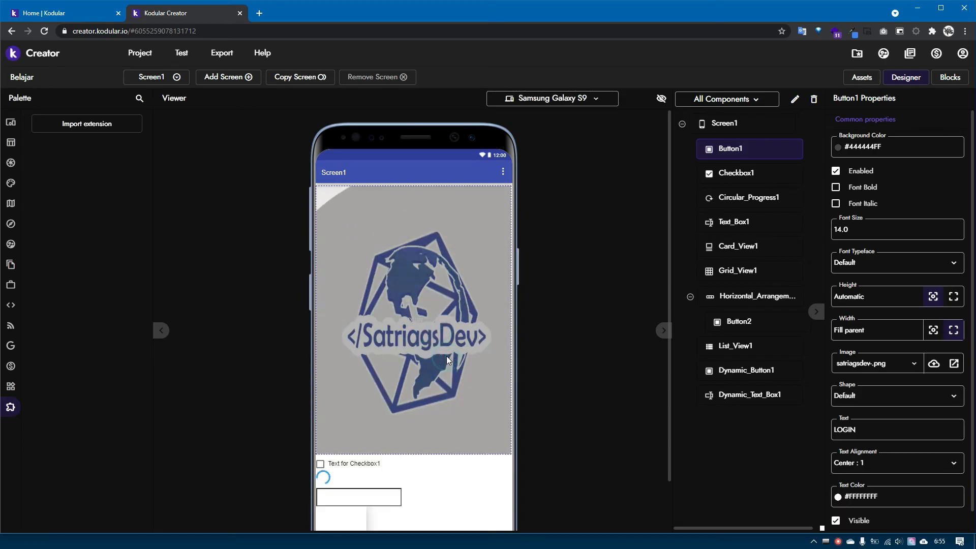
Try an Automatic width on the image button, and set both its width and height to Fill parent
click(933, 330)
click(953, 297)
click(936, 297)
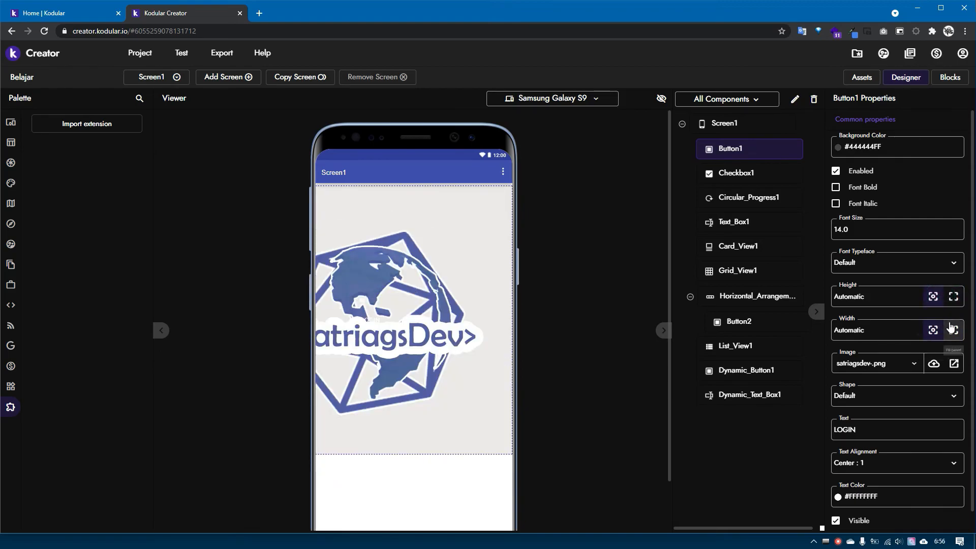
click(951, 329)
click(951, 296)
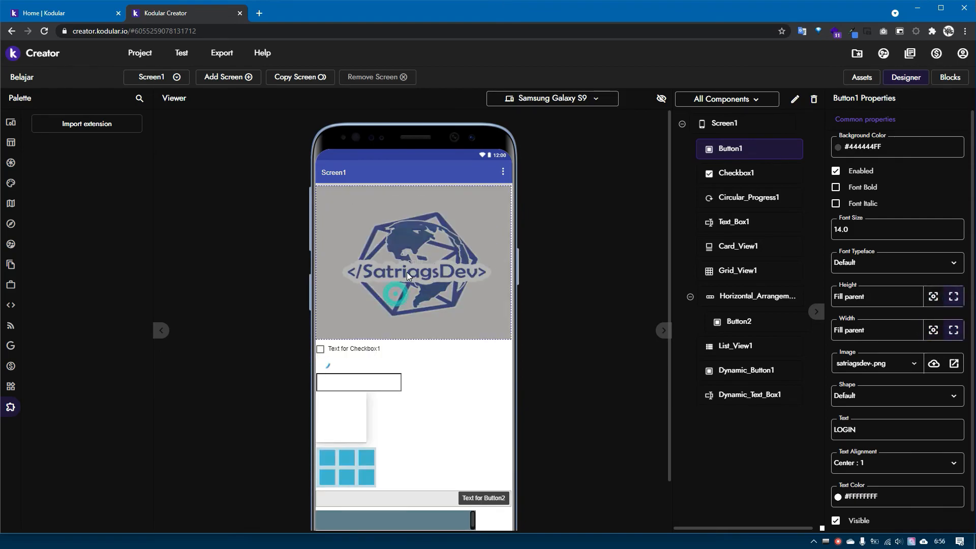
Examine Button1's Image, Width, Height and Text Alignment properties and their available options
click(910, 362)
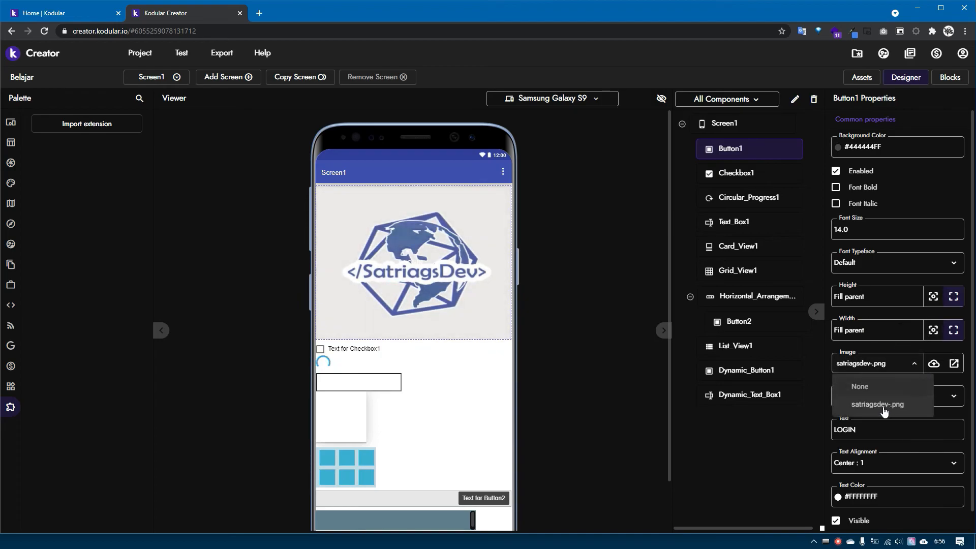
click(896, 330)
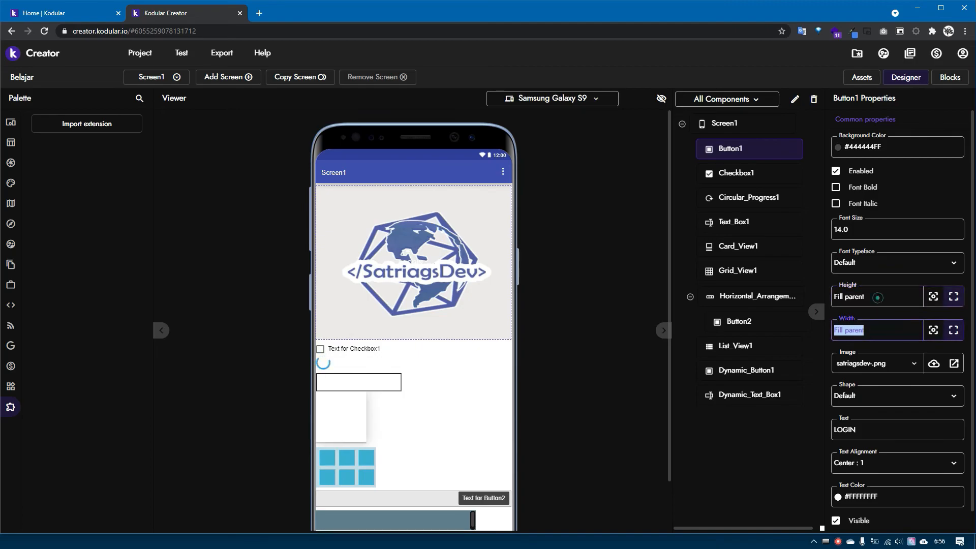
click(878, 297)
click(899, 366)
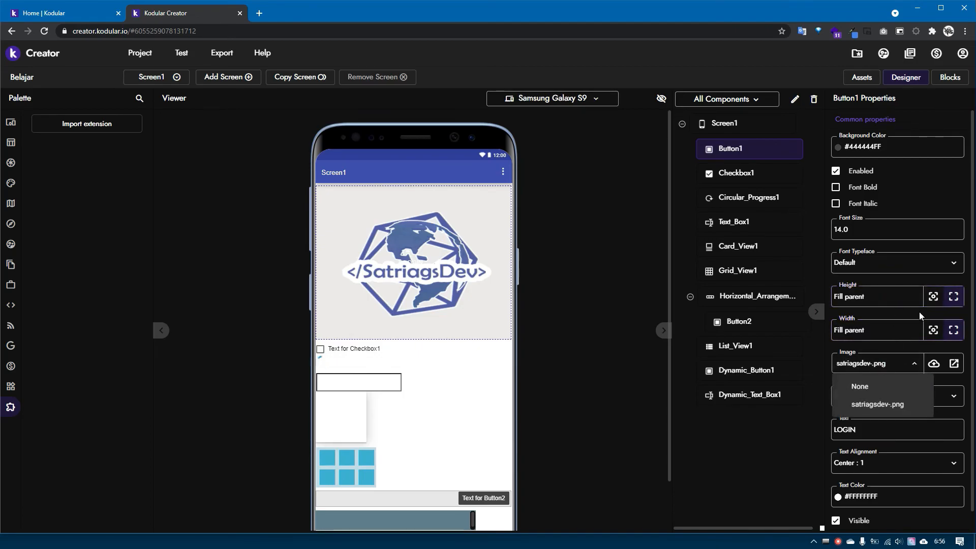
click(797, 459)
scroll(876, 470, down, 1)
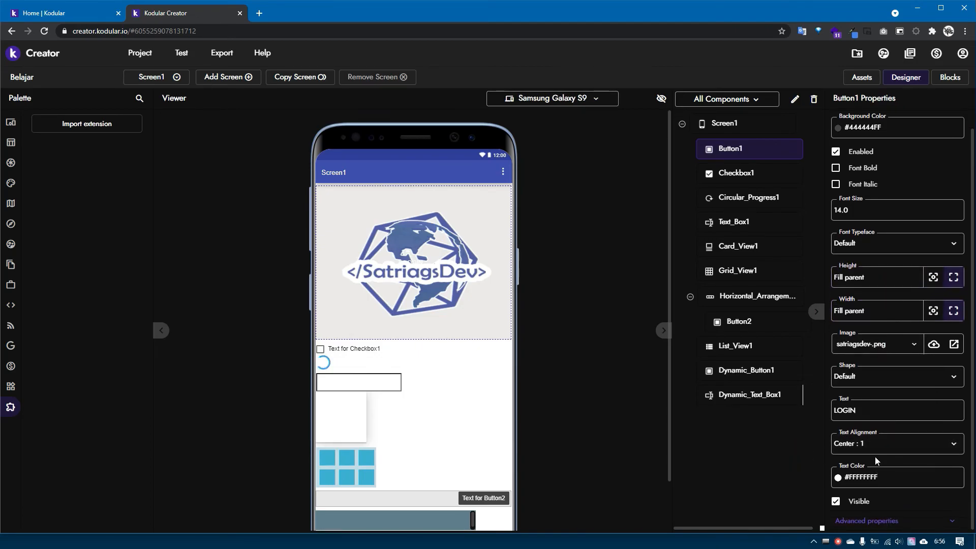
click(868, 444)
click(868, 444)
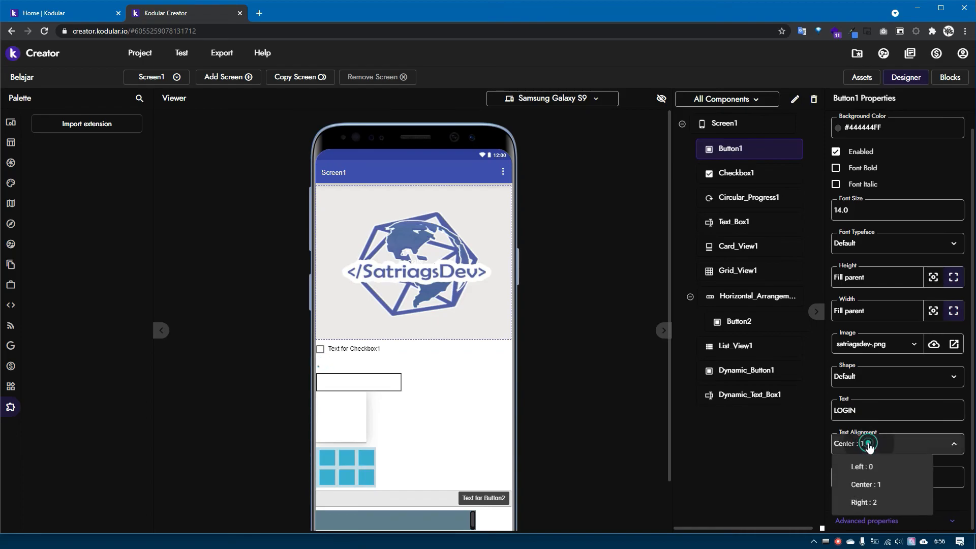
Compare the properties of Checkbox1 and Circular_Progress1 with those of Button1, leaving Button1 selected
click(735, 179)
click(732, 155)
click(734, 185)
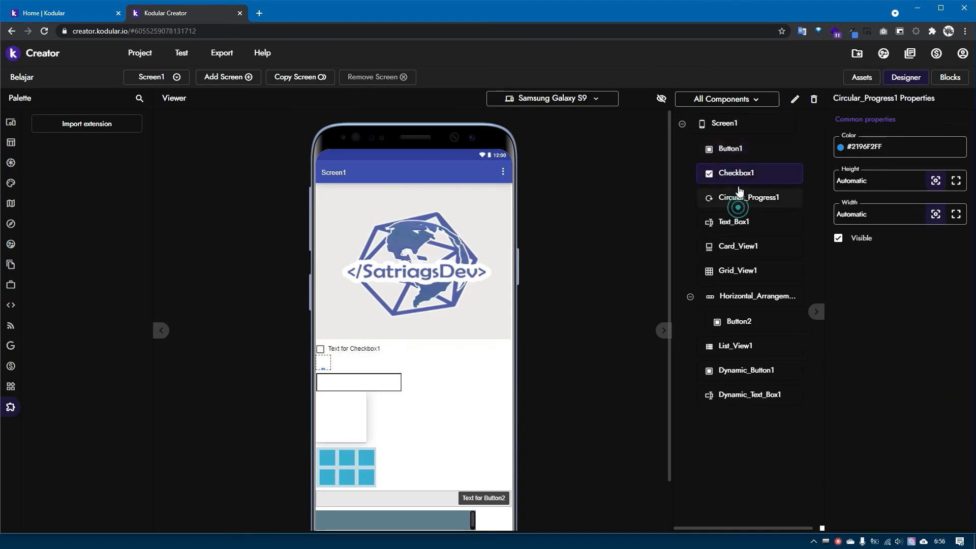
click(733, 151)
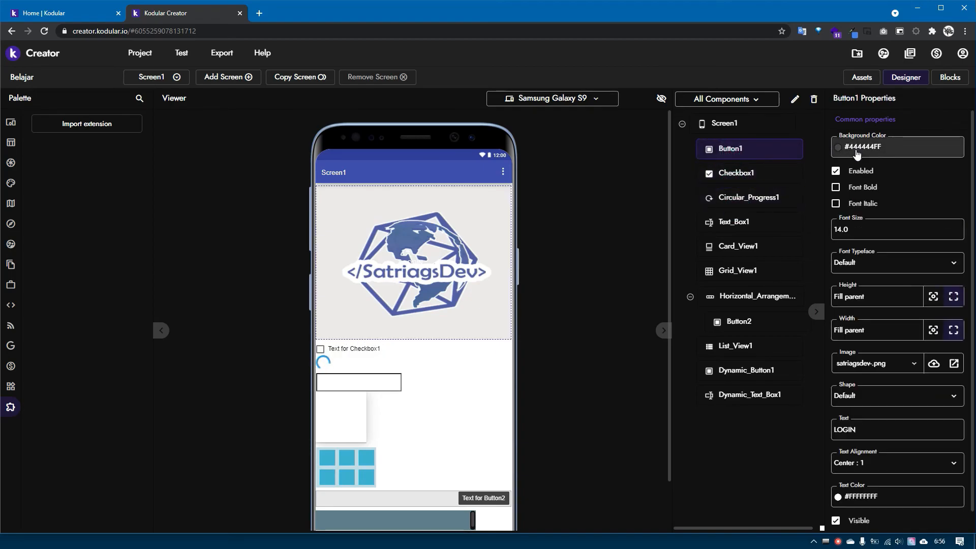
Try out custom shades for Button1's background color in the color picker, and cancel the change
click(857, 150)
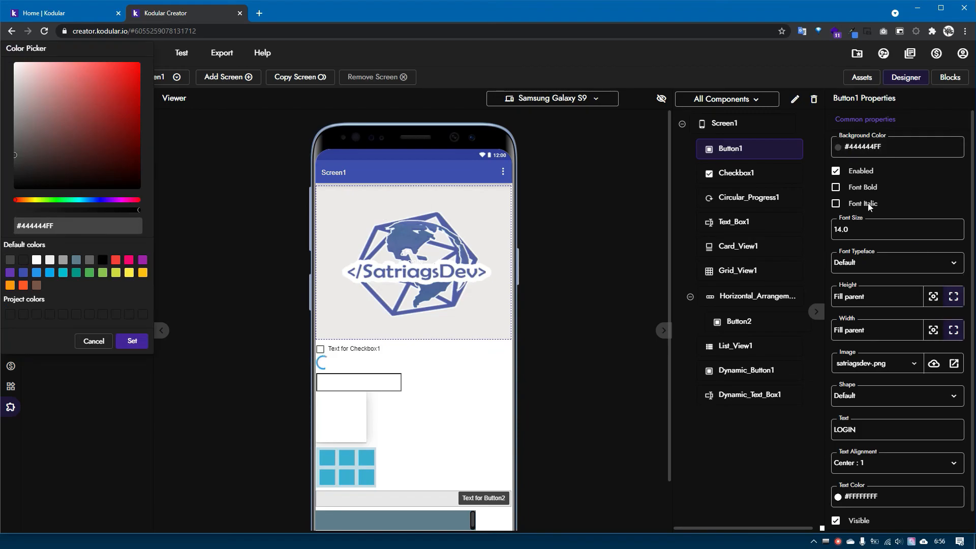
scroll(904, 384, down, 1)
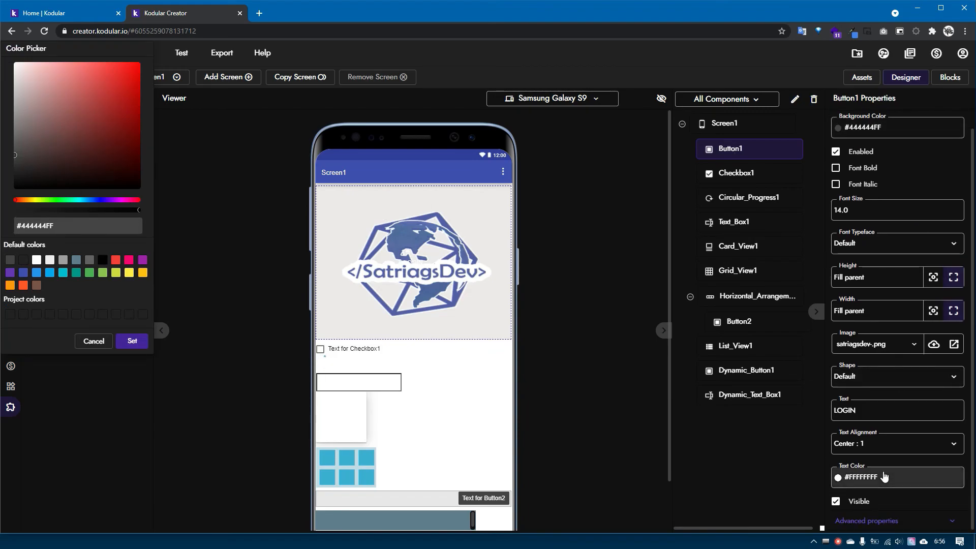
mouse_move(106, 152)
mouse_down()
mouse_move(97, 108)
mouse_move(78, 90)
mouse_move(107, 161)
mouse_move(60, 113)
mouse_move(98, 81)
mouse_move(71, 169)
mouse_up()
mouse_move(57, 203)
mouse_down()
mouse_move(141, 209)
mouse_move(136, 201)
mouse_up()
click(101, 219)
click(37, 312)
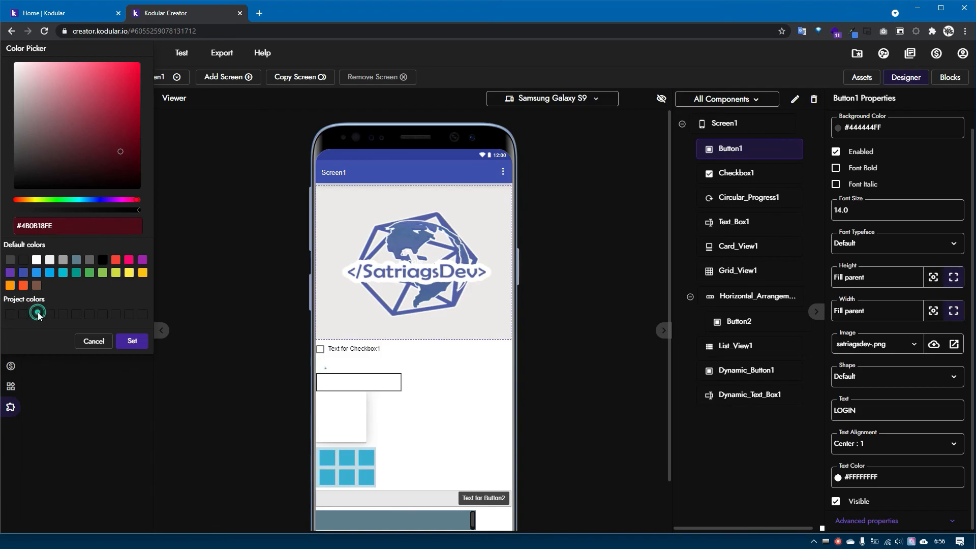
mouse_move(55, 105)
mouse_down()
mouse_move(41, 92)
mouse_move(90, 105)
mouse_move(111, 131)
mouse_move(64, 109)
mouse_up()
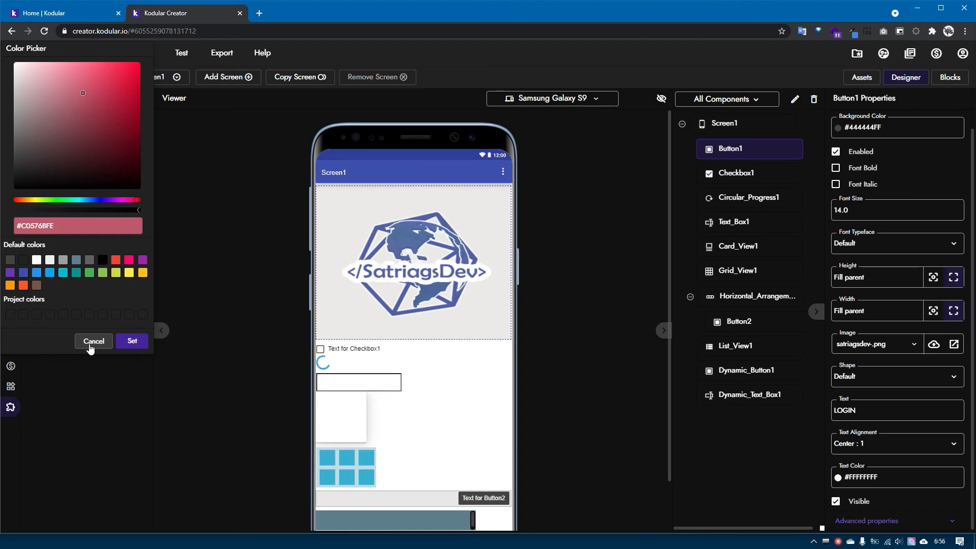
mouse_move(53, 223)
mouse_down()
mouse_move(18, 232)
mouse_move(34, 228)
mouse_up()
click(68, 232)
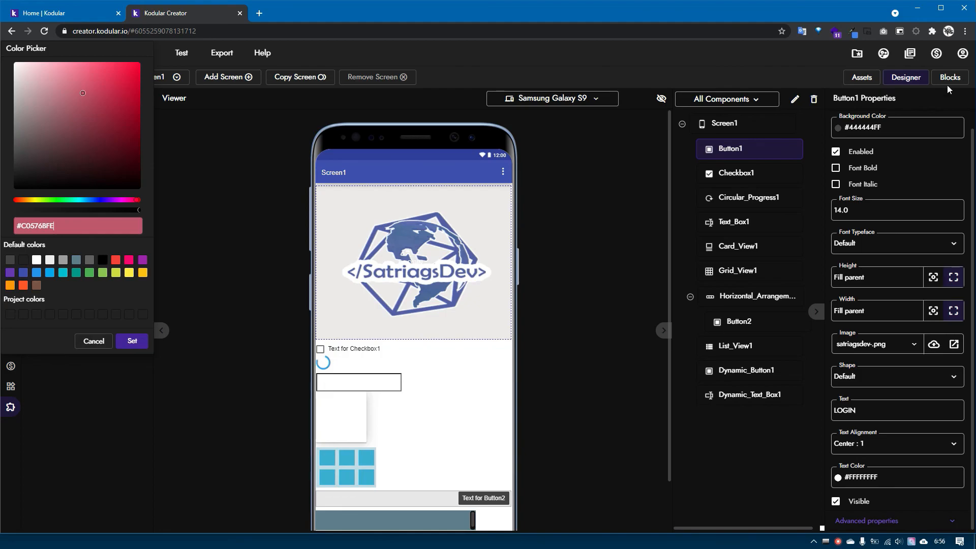
click(91, 339)
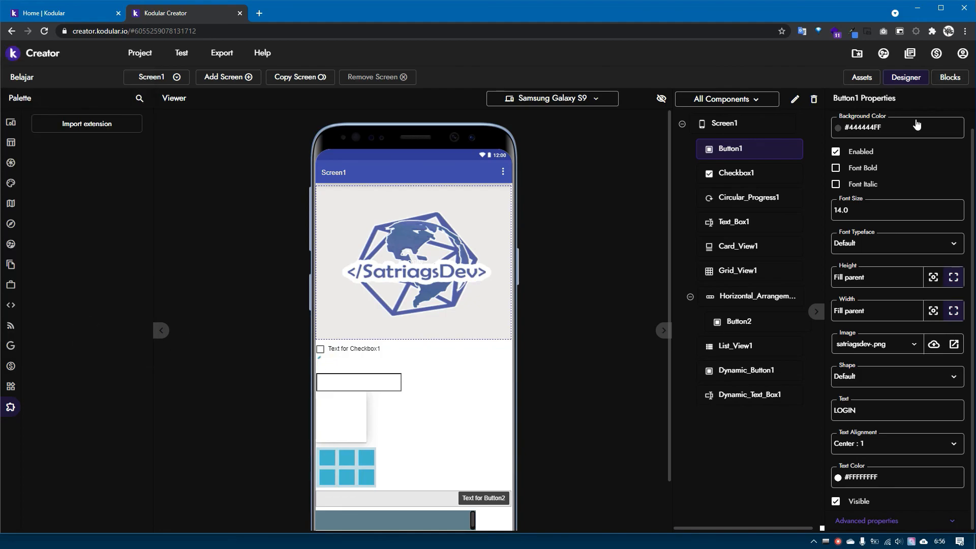
Switch to the Blocks editor and place a "when Button1.Click" event block in the empty workspace
click(949, 78)
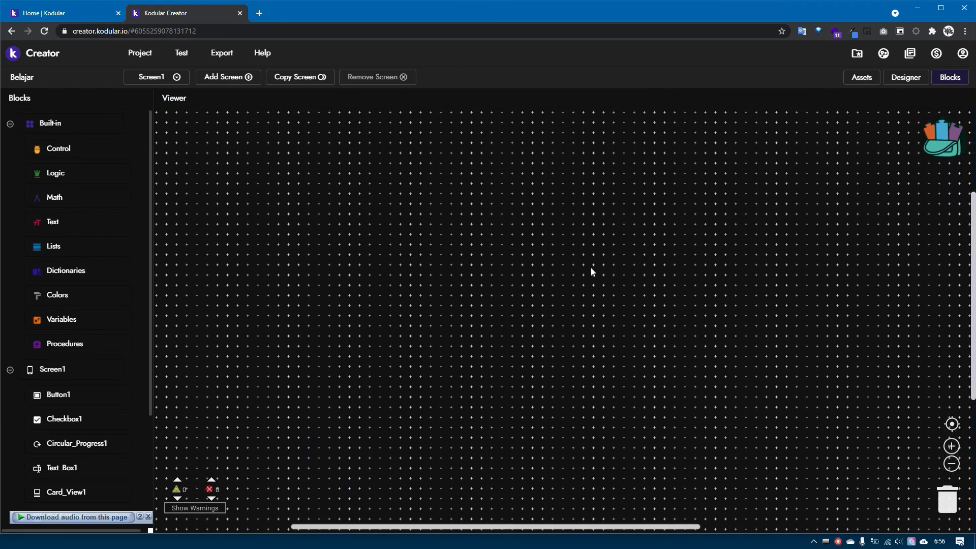
scroll(131, 345, down, 5)
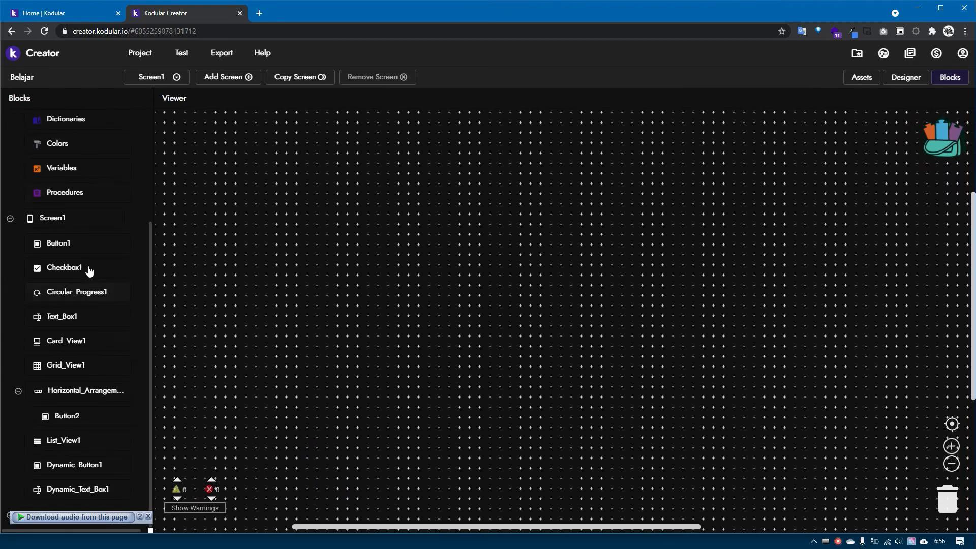
click(57, 243)
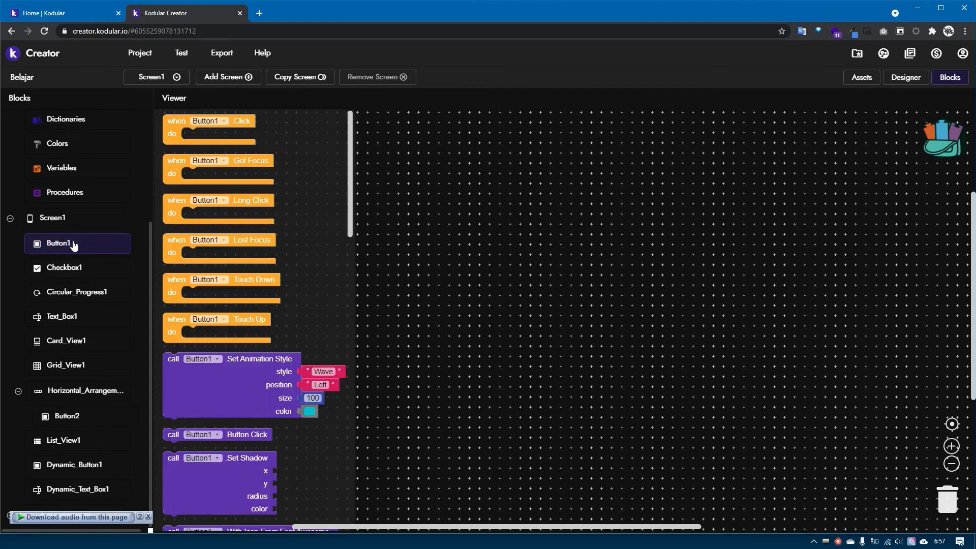
click(72, 243)
click(71, 243)
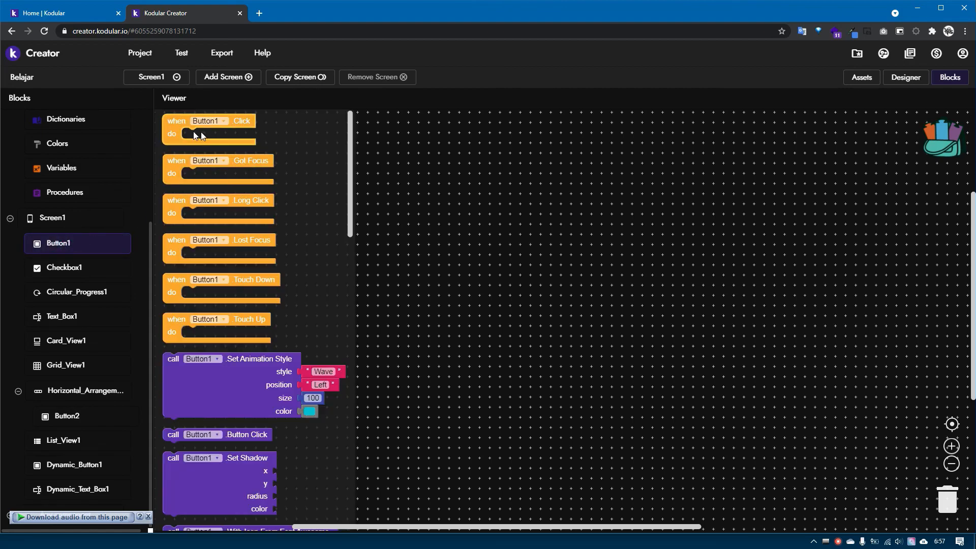
drag(173, 130, 303, 229)
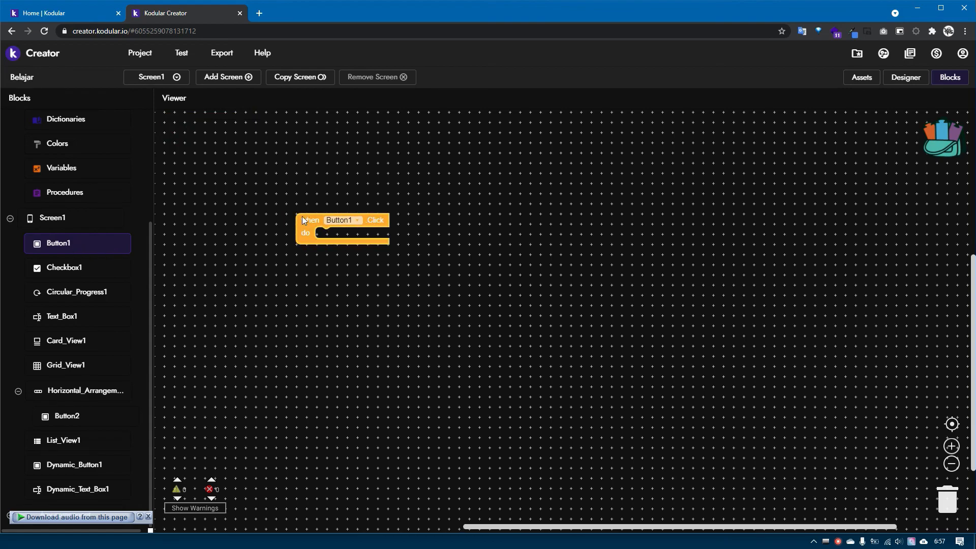
Add a "when Button1.Got Focus" event block below the Click block in the workspace
click(71, 237)
click(84, 243)
click(60, 244)
click(73, 270)
click(61, 249)
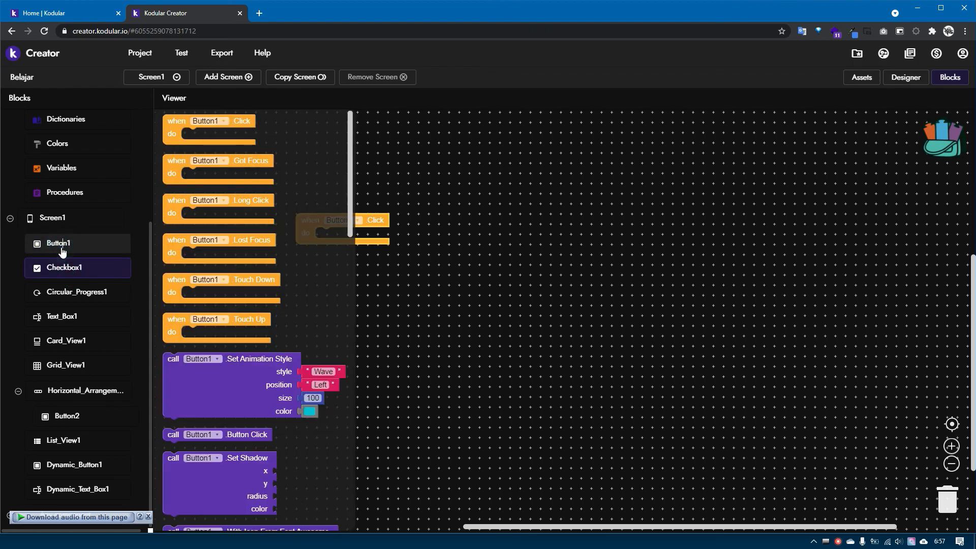
drag(171, 176, 295, 310)
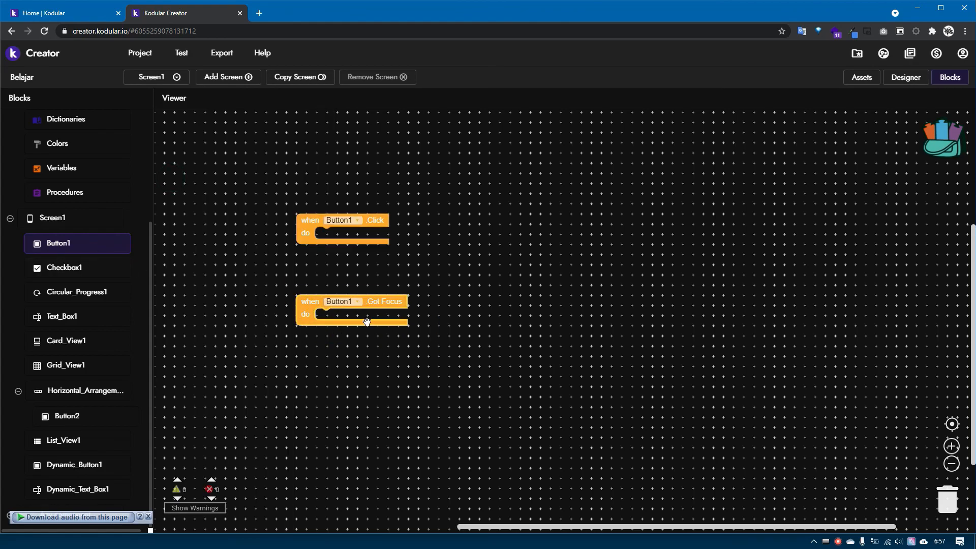
click(315, 306)
Place a "when Button1.Long Click" event block between the Click and Got Focus blocks
click(103, 238)
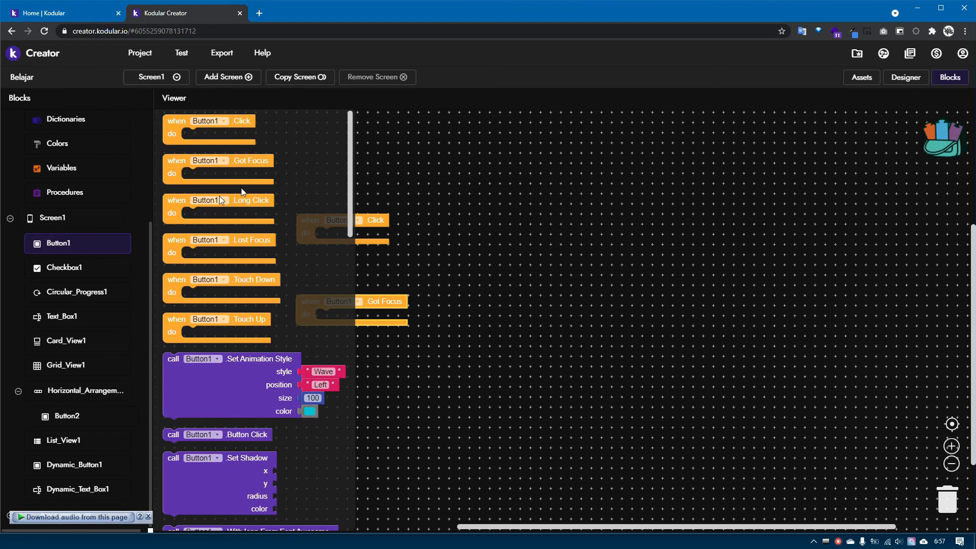
drag(184, 203, 307, 264)
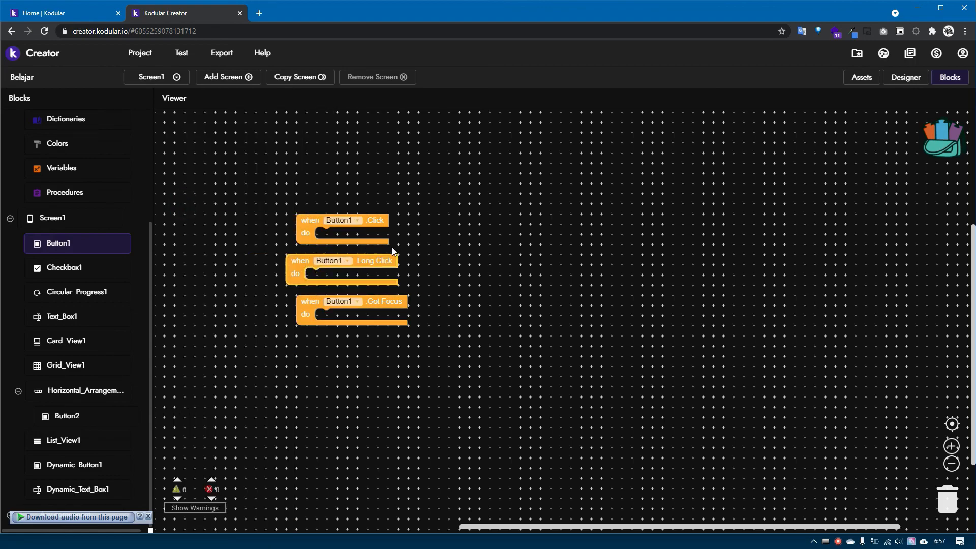
click(266, 261)
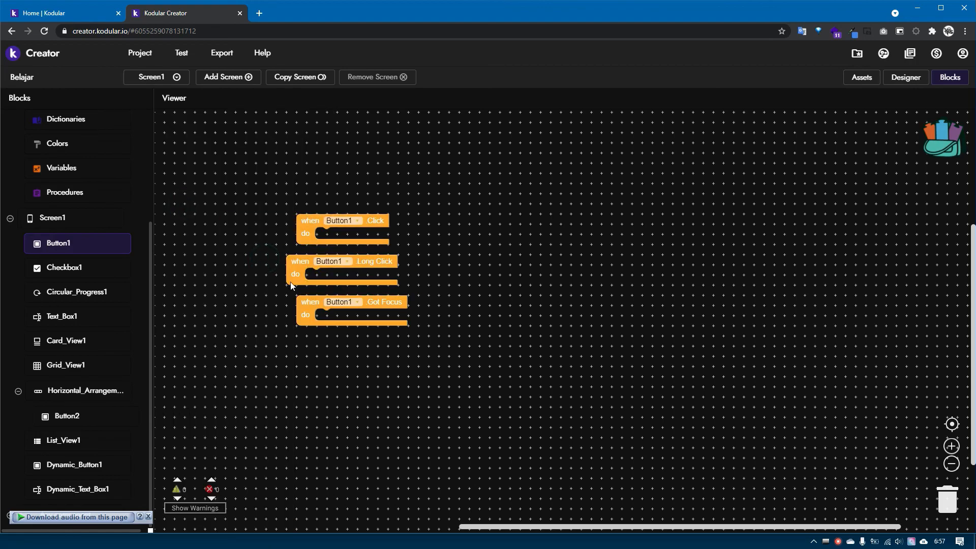
Look through the event, method and property blocks available for Button1, and close the list
click(101, 248)
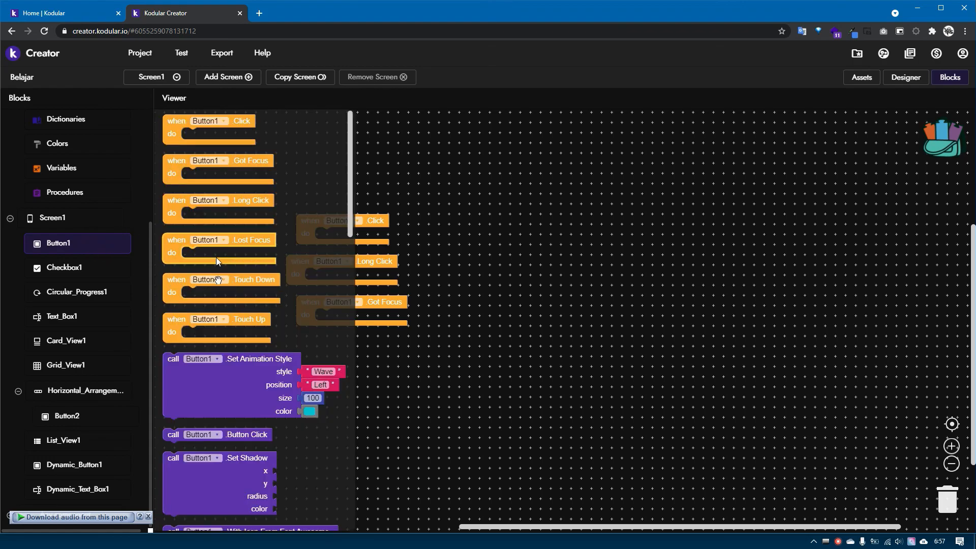
scroll(228, 303, down, 10)
scroll(229, 303, down, 8)
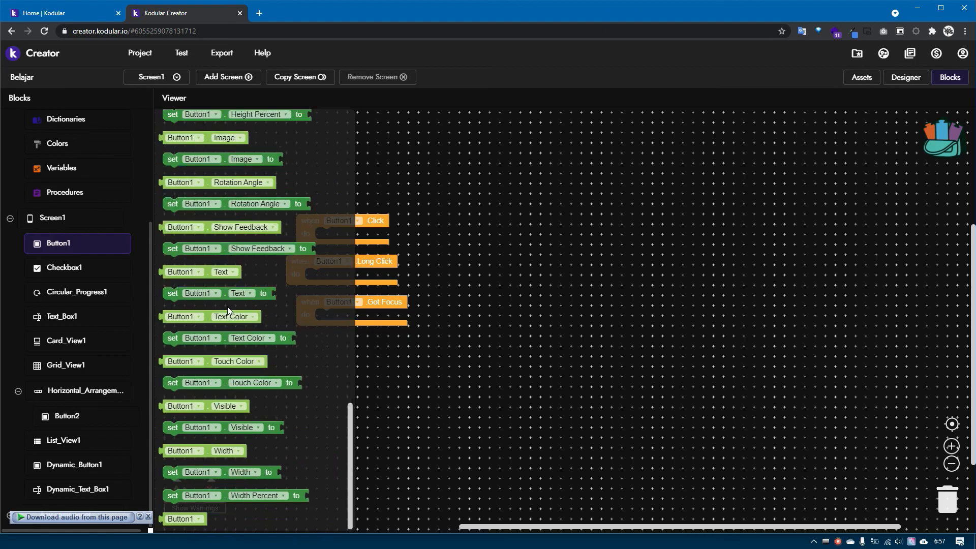
scroll(231, 308, up, 20)
scroll(234, 311, down, 15)
scroll(233, 311, up, 10)
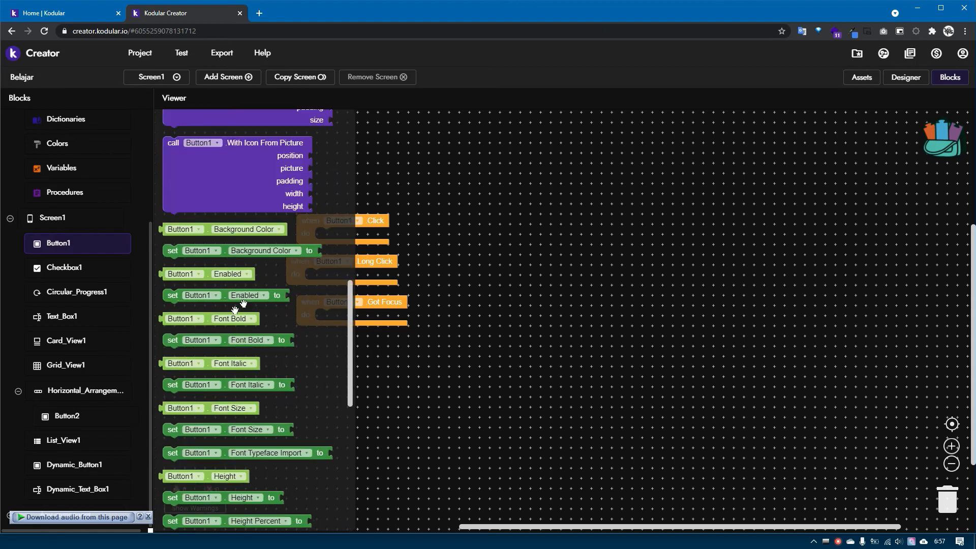
click(477, 306)
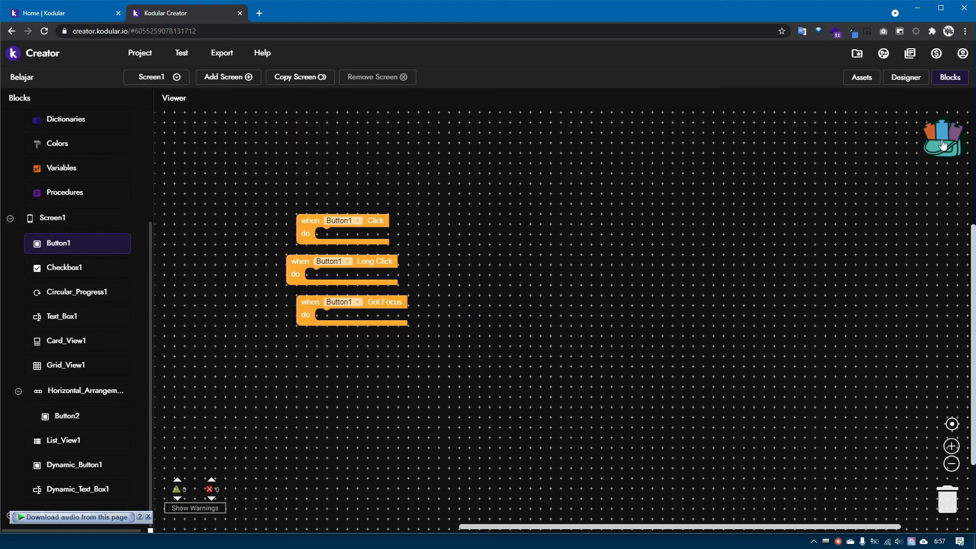
Return to the Designer and select Screen1 to show its properties
click(909, 81)
scroll(550, 316, up, 2)
scroll(905, 364, up, 1)
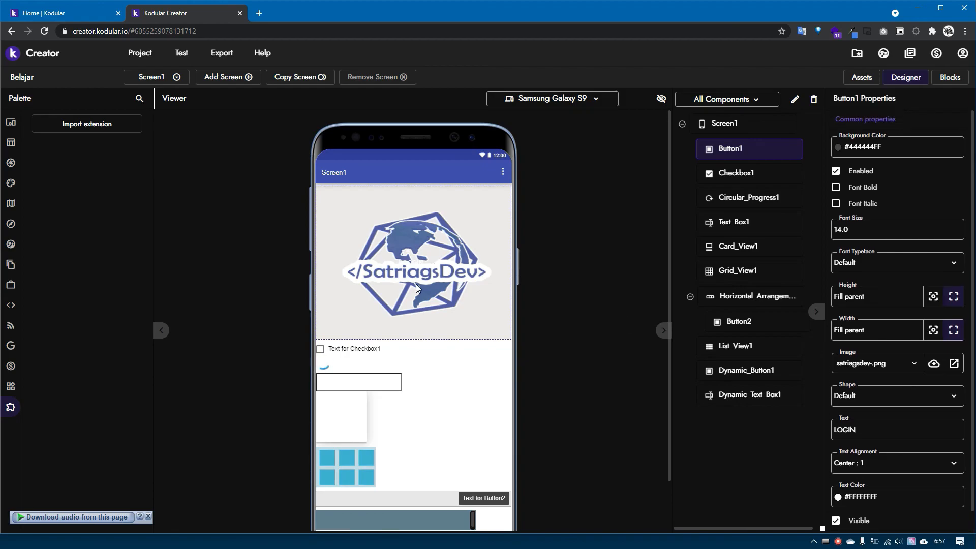
click(449, 395)
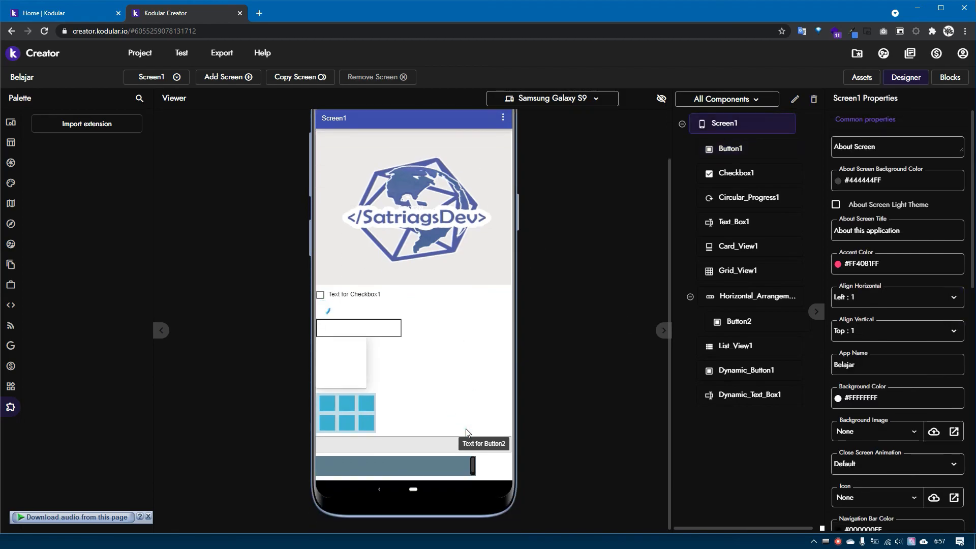